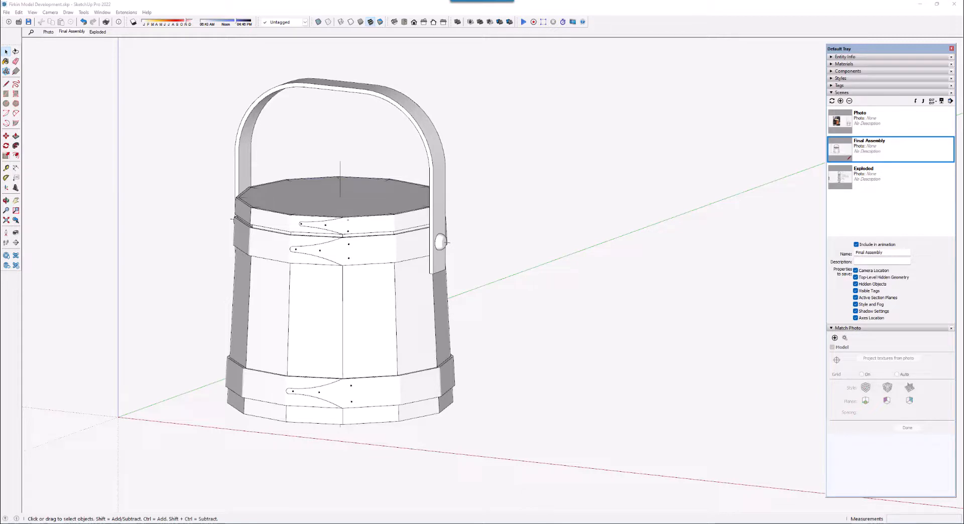
Step: Review the Photo, Final Assembly and Exploded scenes, examining the assembled firkin and its separated parts
left_click(47, 32)
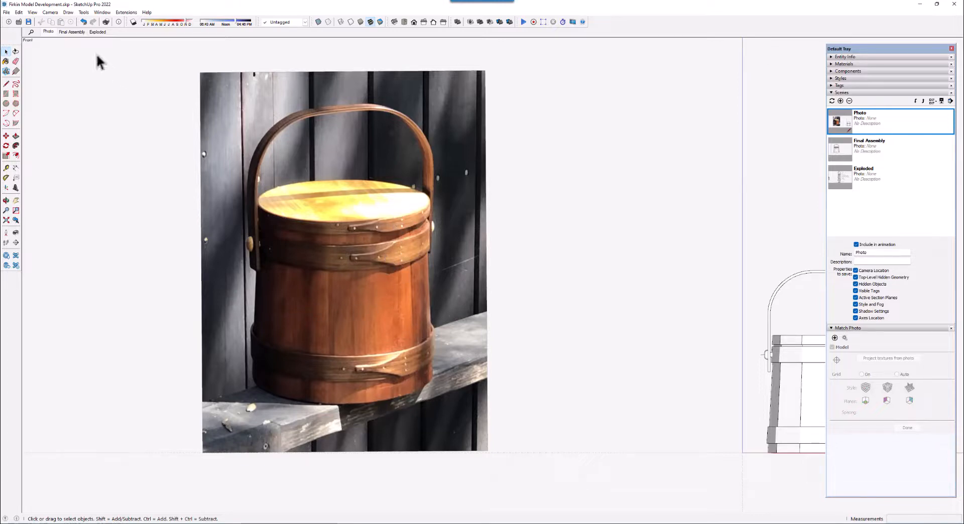
left_click(72, 32)
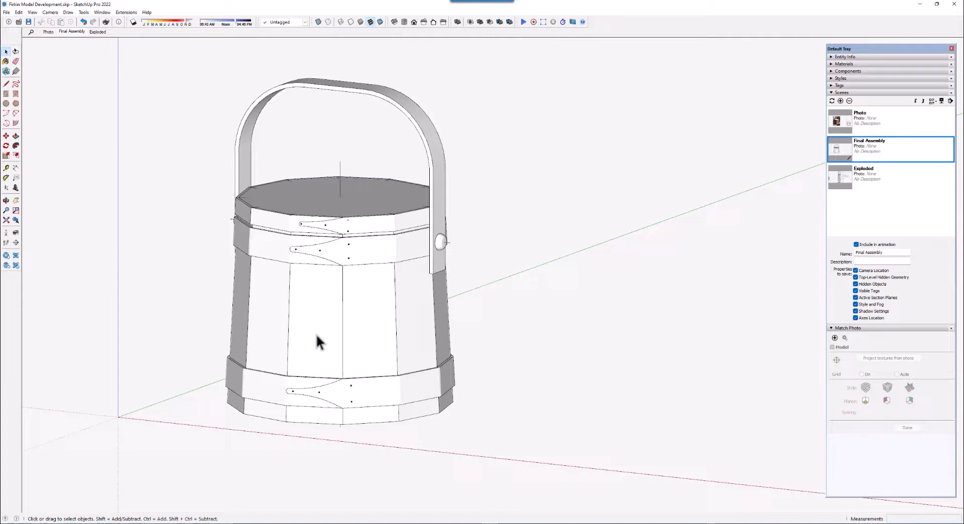
left_click(98, 34)
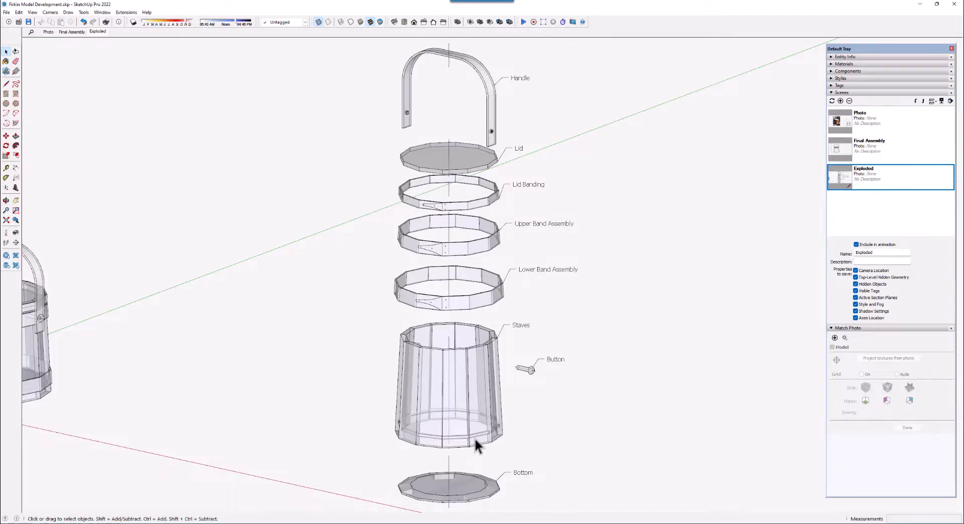
scroll(475, 442, "up", 4)
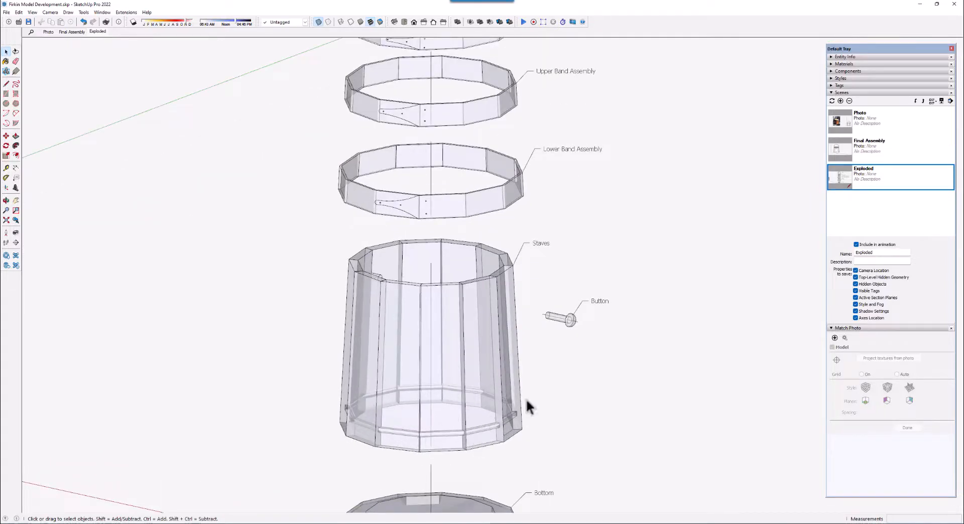
scroll(624, 396, "down", 2)
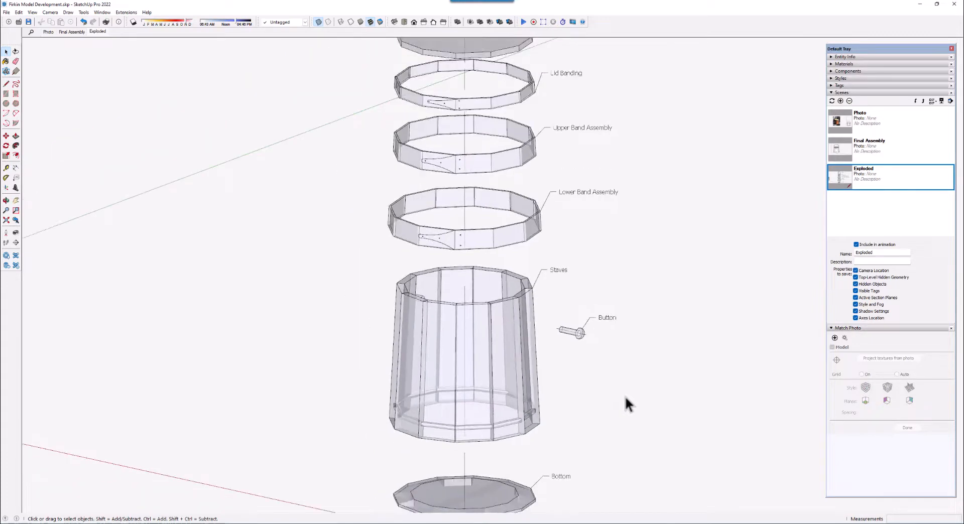
scroll(625, 395, "down", 1)
scroll(617, 420, "down", 2)
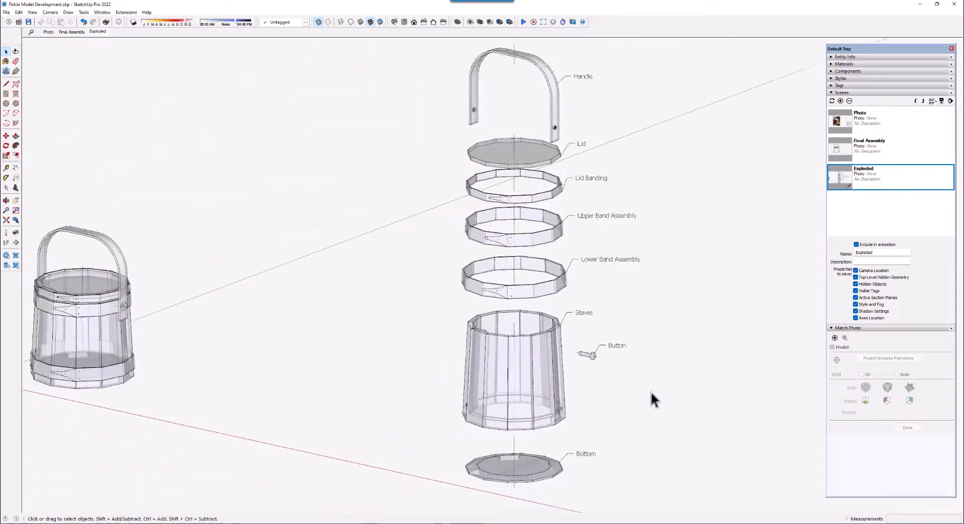
scroll(653, 388, "down", 1)
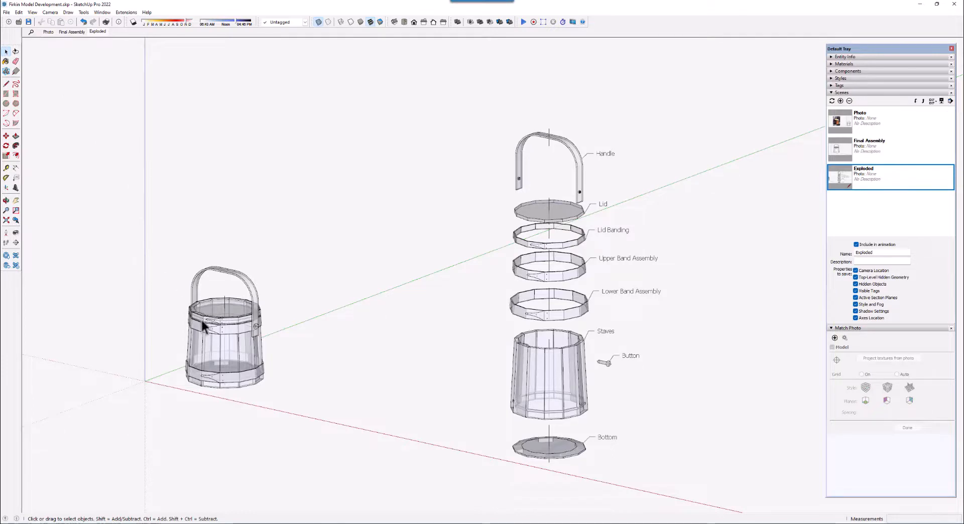
scroll(200, 318, "down", 1)
scroll(200, 317, "down", 2)
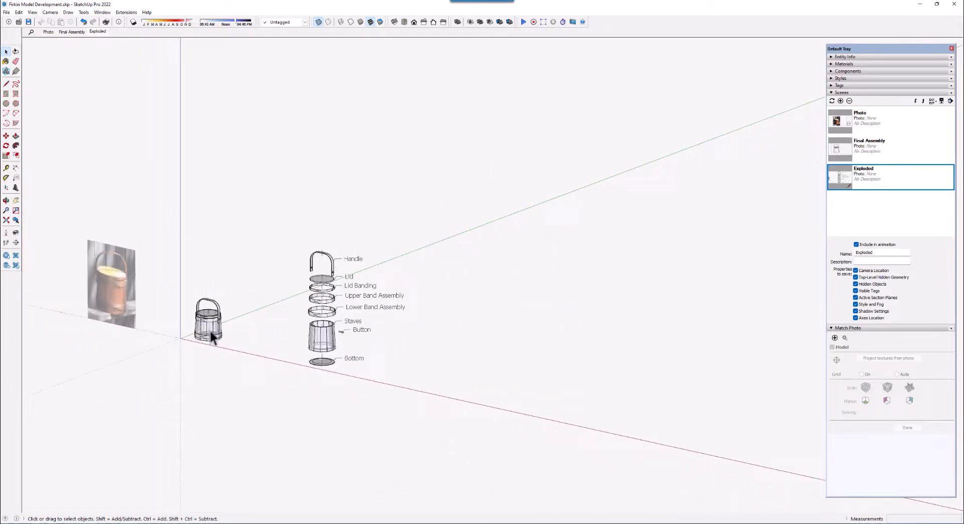
Step: Draw a flat 12-sided circle with a 5" radius in the empty area near the red axis, beyond the exploded parts
scroll(552, 401, "up", 3)
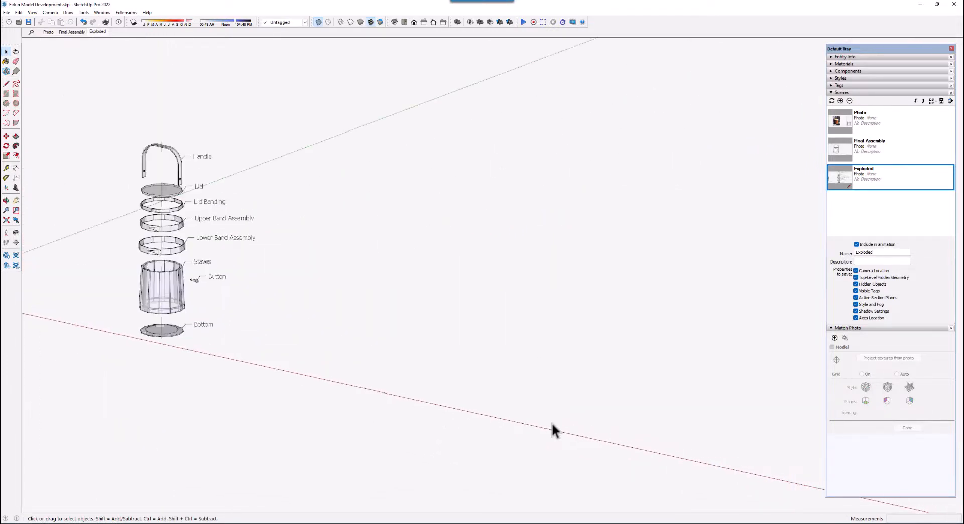
left_click(6, 104)
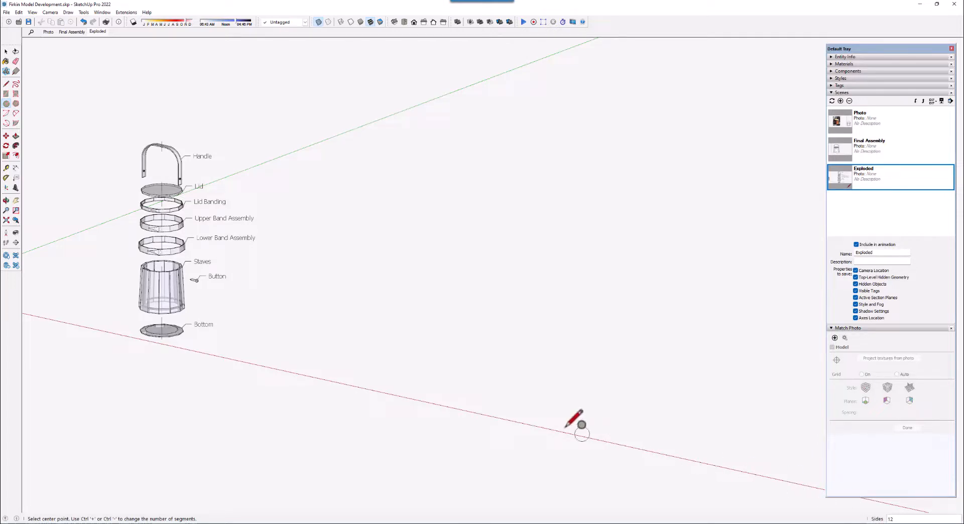
left_click(406, 377)
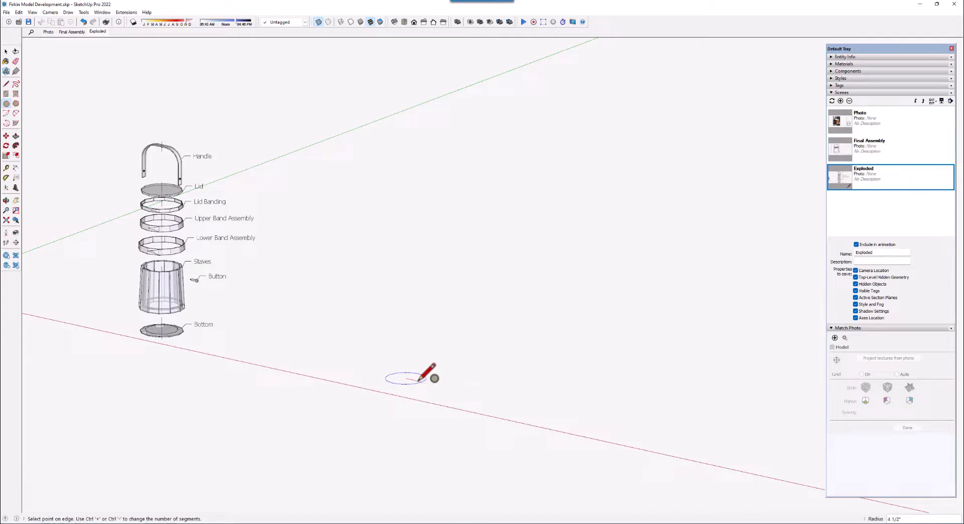
type("5")
key("Return")
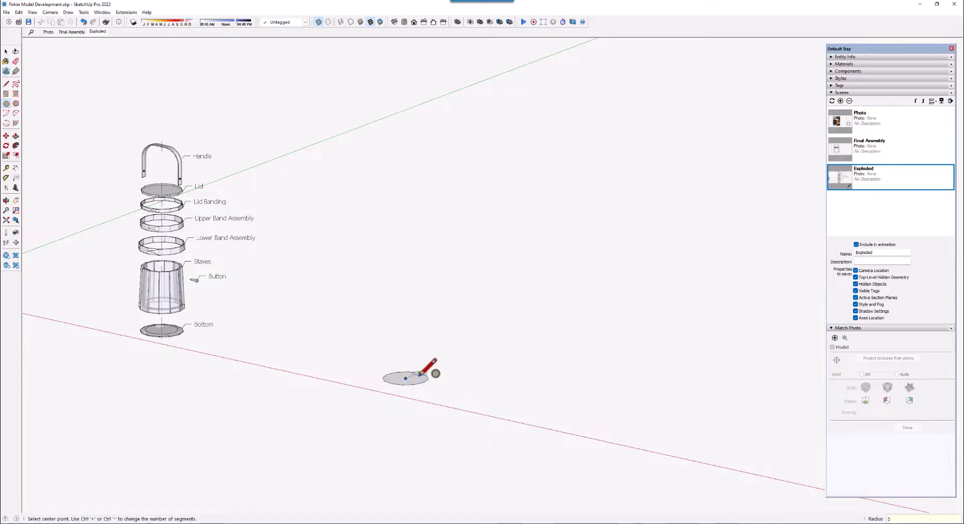
Step: Draw a vertical centerline about 14 7/16" long through the 12-sided base's center, extending above and below it
scroll(422, 376, "up", 2)
scroll(419, 378, "up", 3)
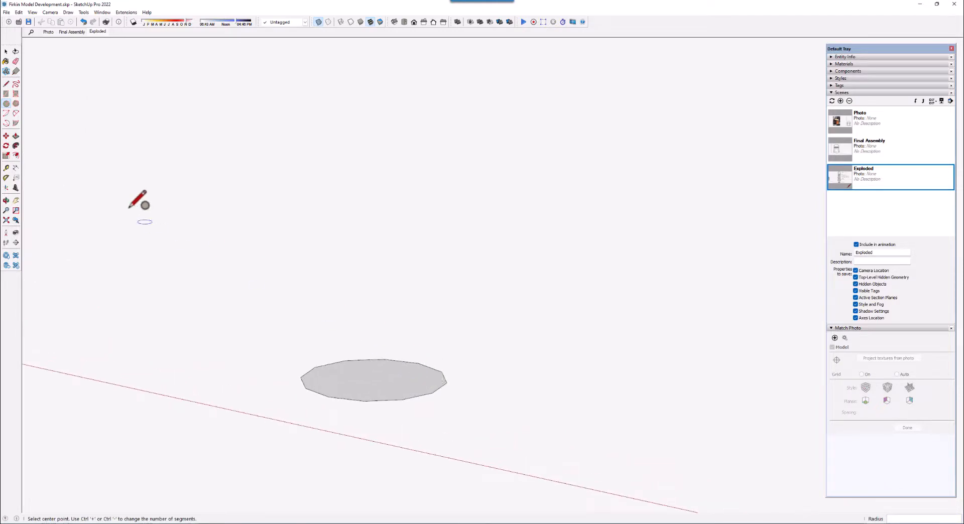
left_click(6, 84)
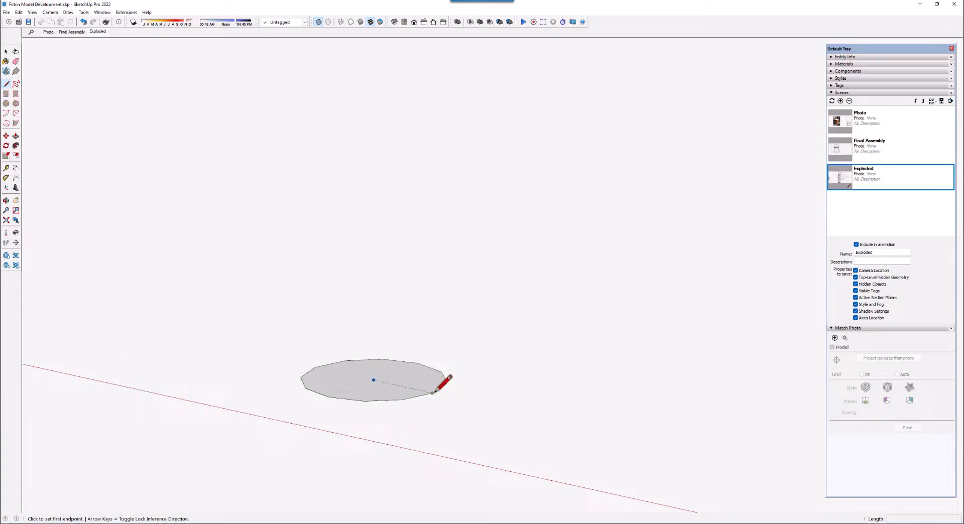
left_click(374, 380)
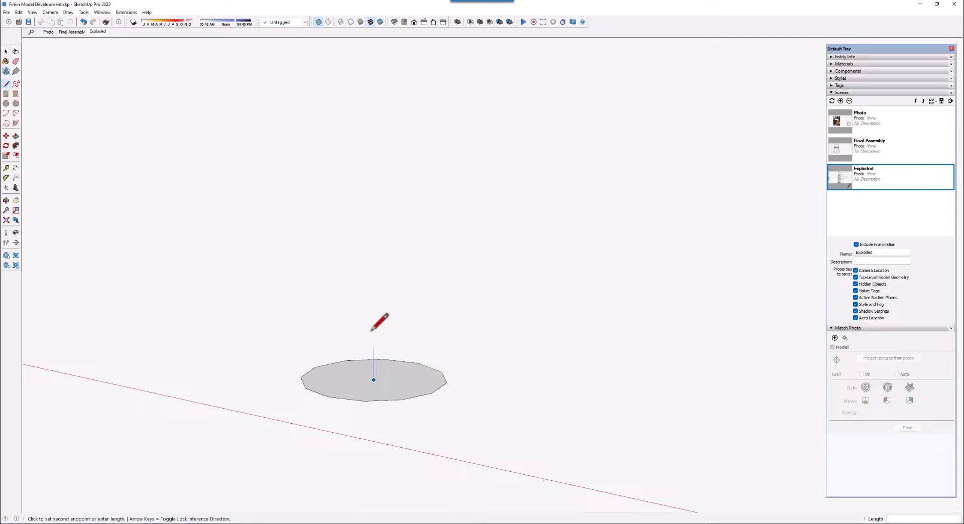
left_click(373, 230)
left_click(373, 434)
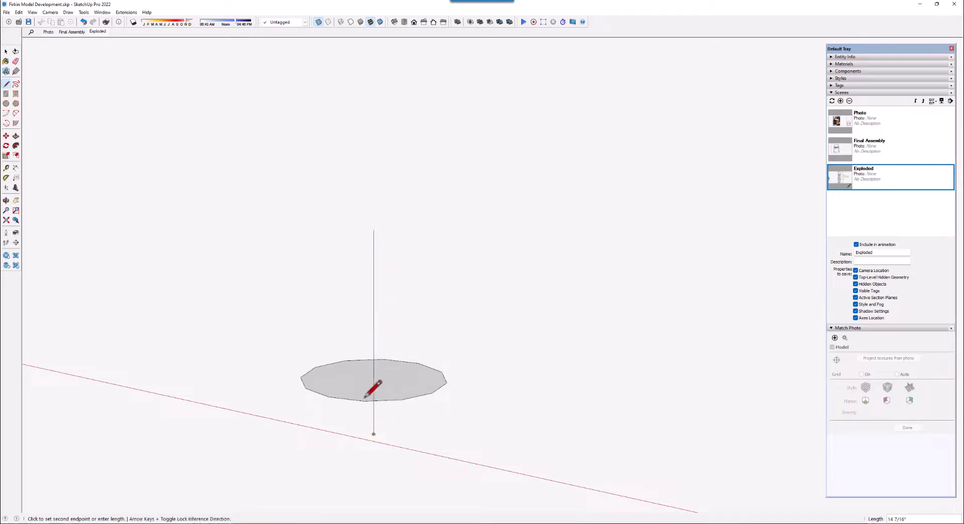
left_click(6, 52)
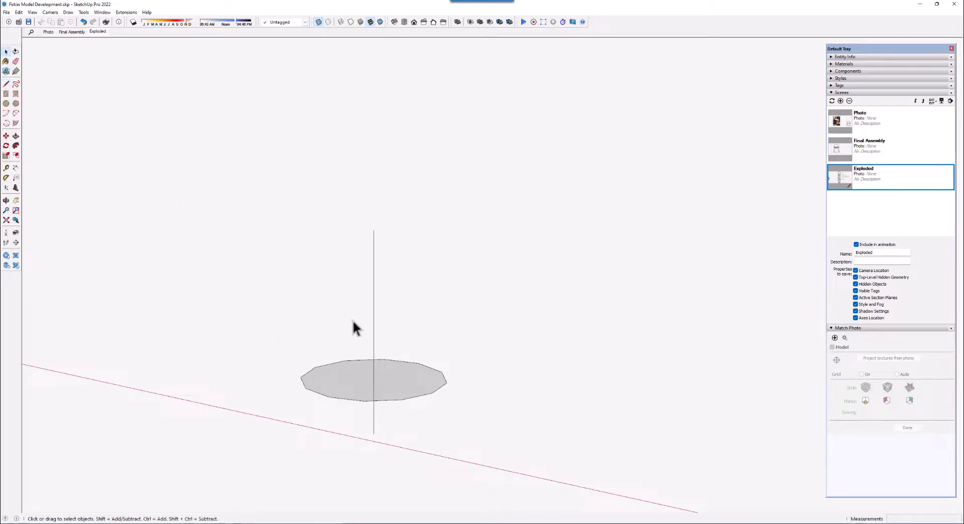
Step: Place a guide point on the vertical centerline 9 1/4" above the center of the 12-sided base
middle_click_drag(382, 390, 366, 408)
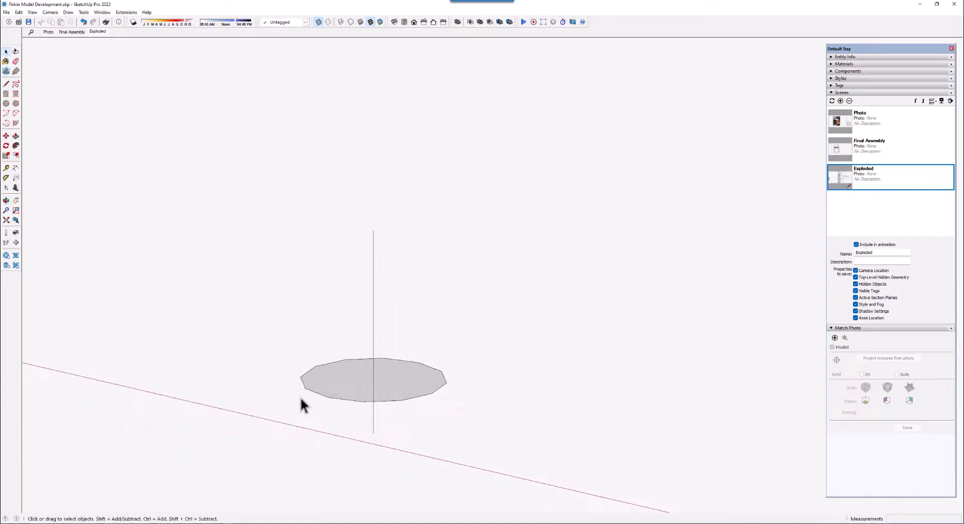
scroll(300, 396, "up", 1)
scroll(303, 398, "up", 1)
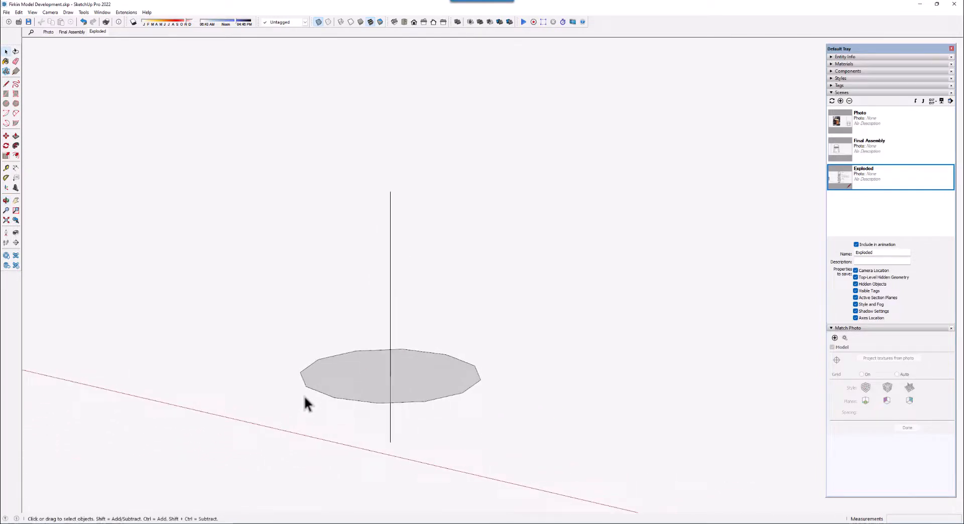
scroll(311, 403, "up", 1)
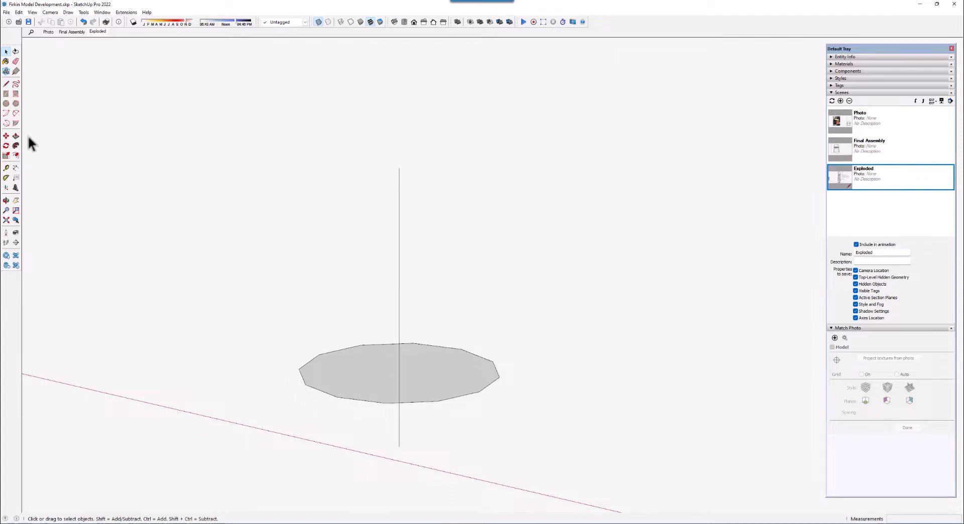
left_click(7, 170)
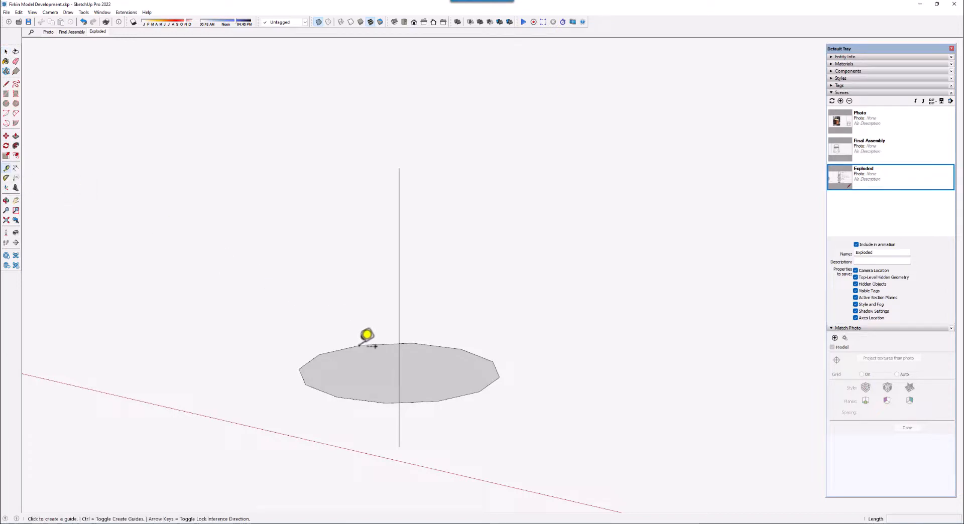
left_click(399, 373)
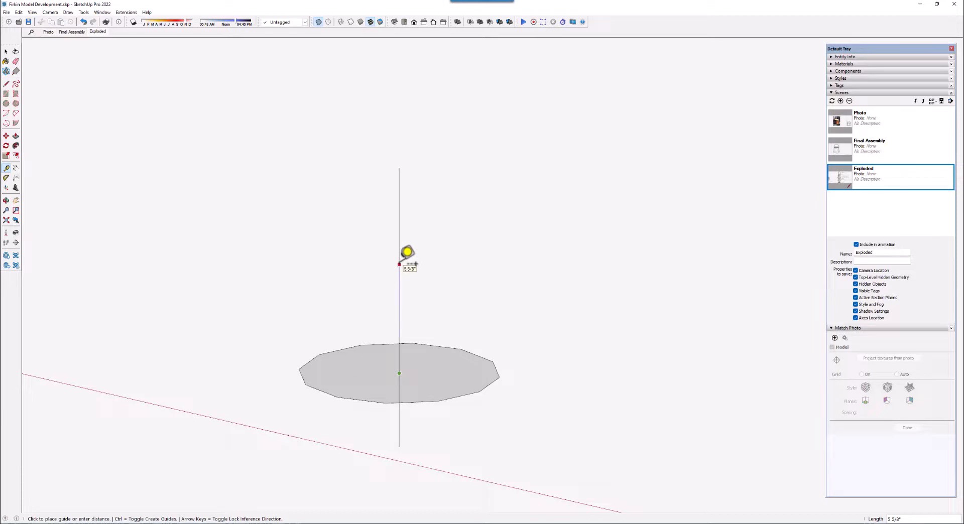
type("9 1/4")
key("Return")
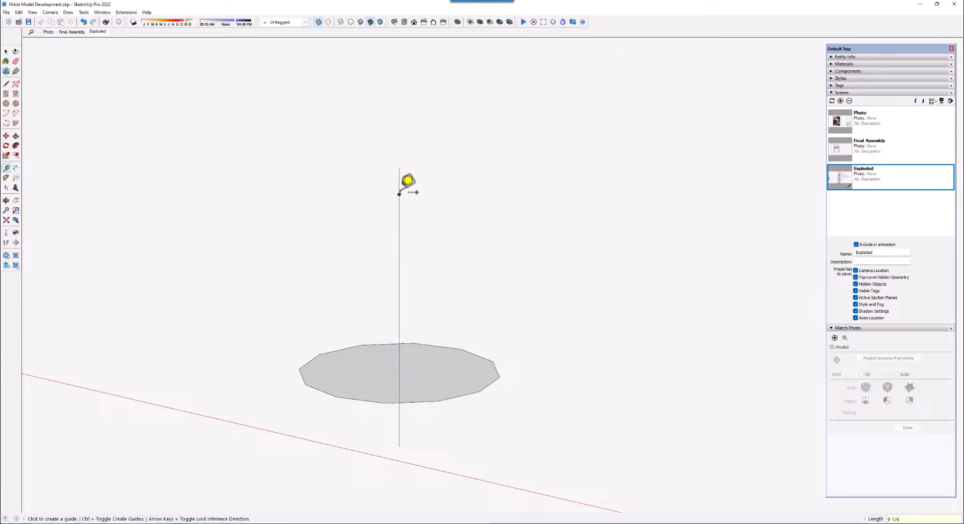
Step: Draw a horizontal 12-sided circle with a 4.5" radius centered on the upper guide point
middle_click_drag(421, 195, 419, 222)
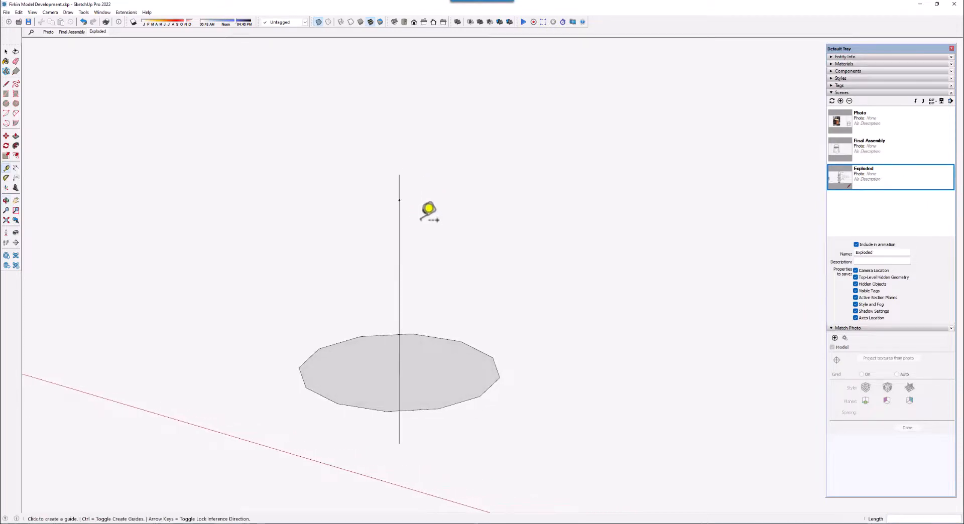
left_click(6, 104)
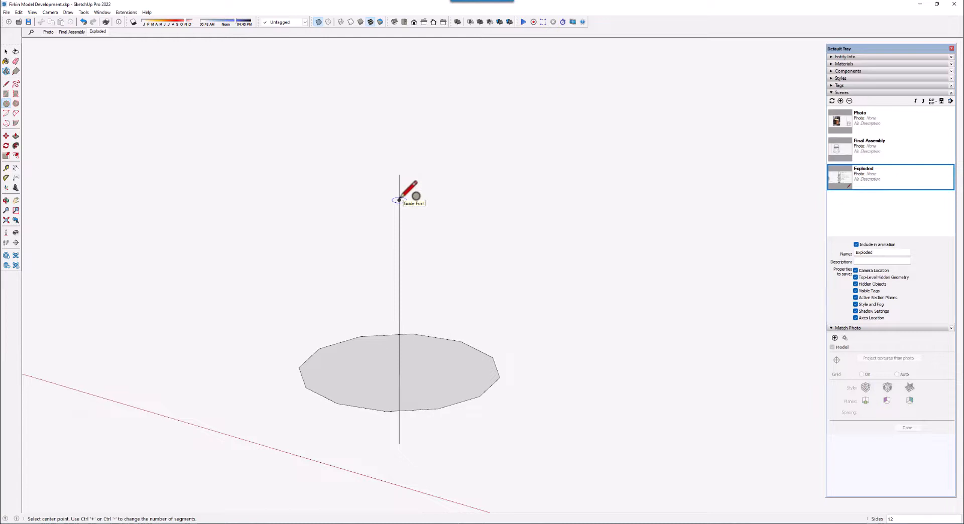
left_click(399, 199)
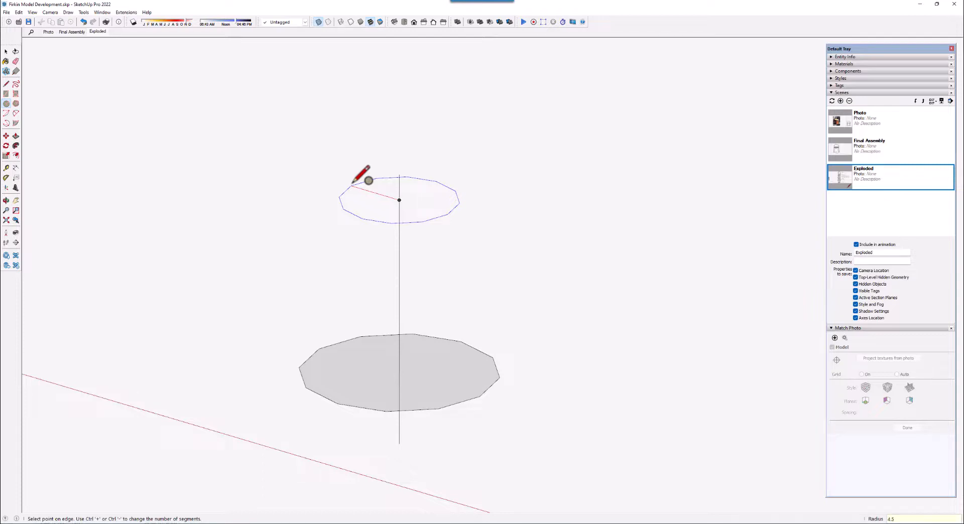
key("Return")
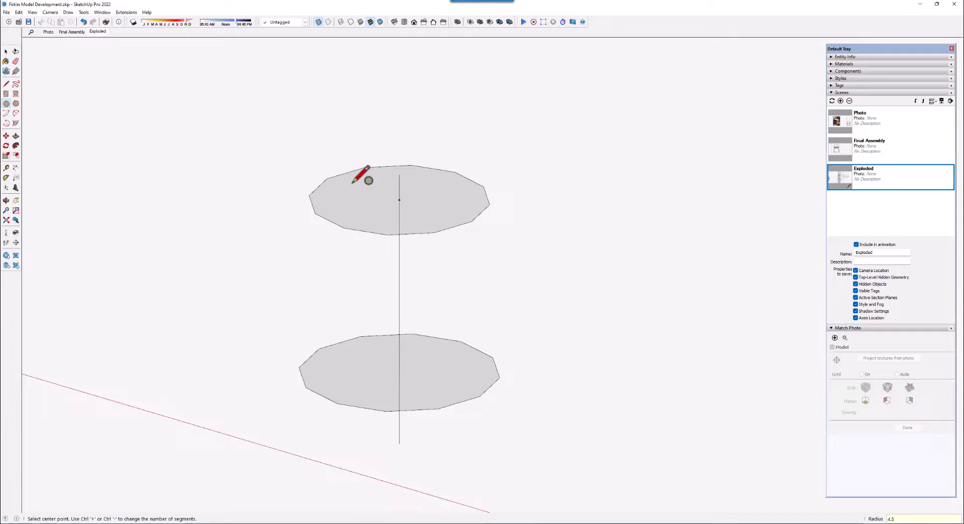
Step: Turn off the X-ray display so the faces of both polygons are shown opaque
middle_click_drag(354, 201, 360, 172)
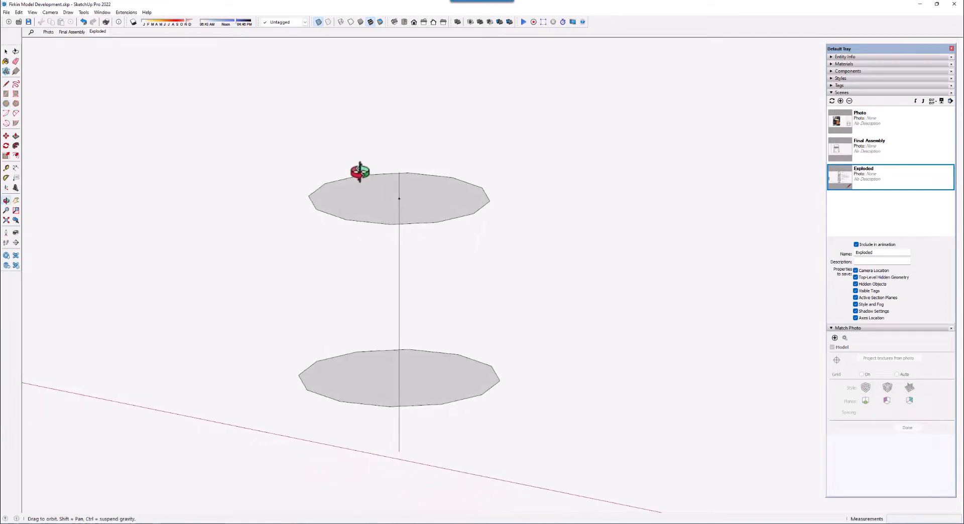
left_click(318, 21)
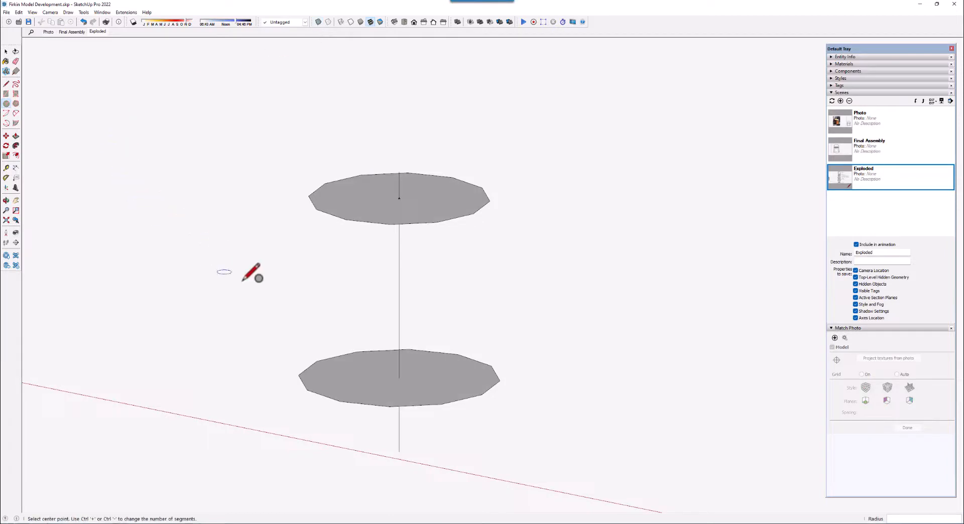
middle_click_drag(322, 290, 334, 307)
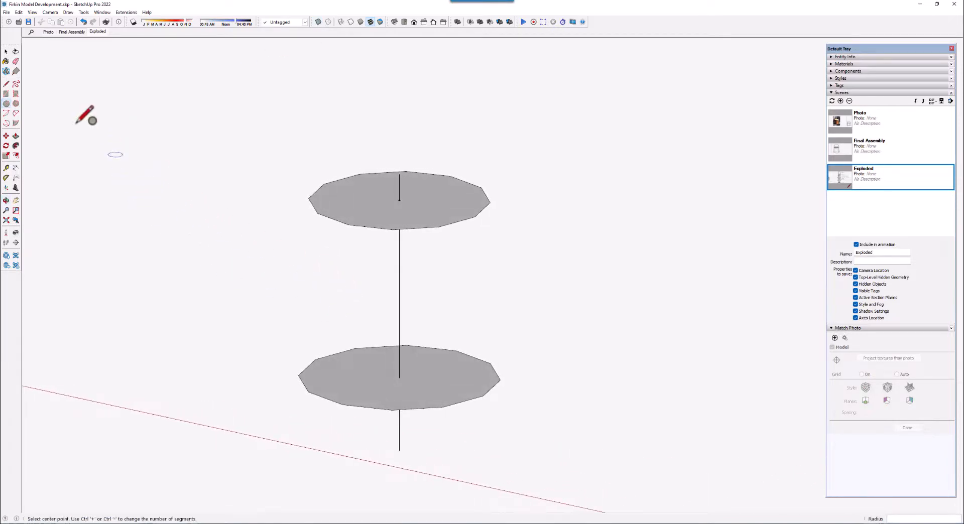
Step: Draw two sloping lines joining adjacent front corners of the top and base polygons to form one stave face
left_click(6, 85)
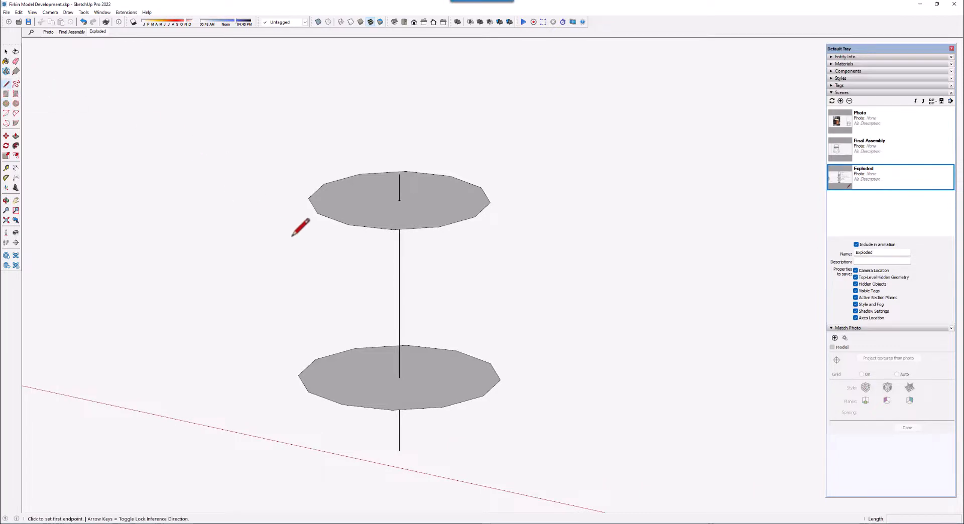
left_click(348, 224)
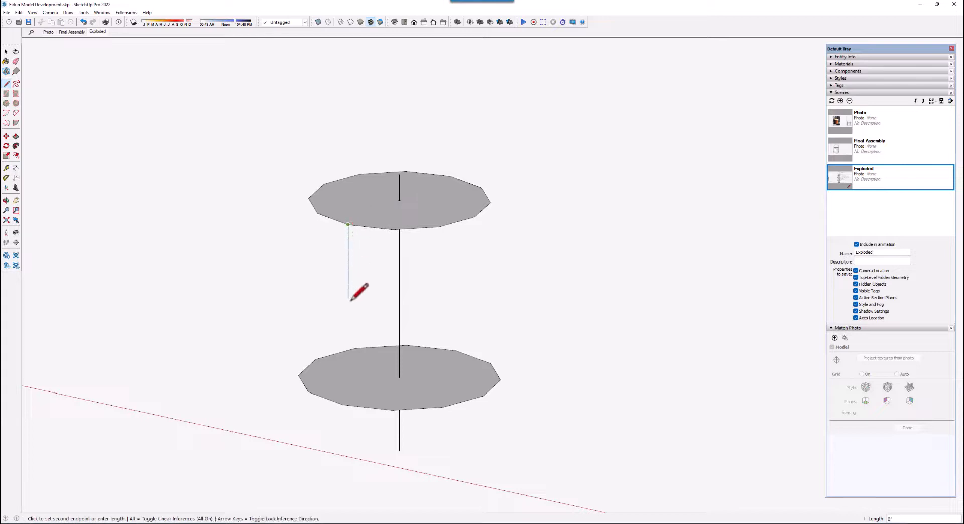
left_click(342, 404)
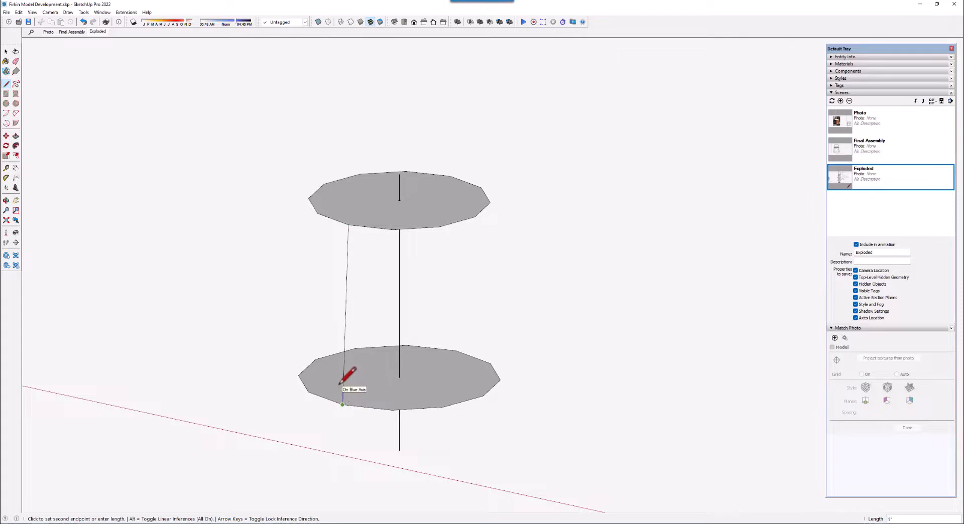
key("Escape")
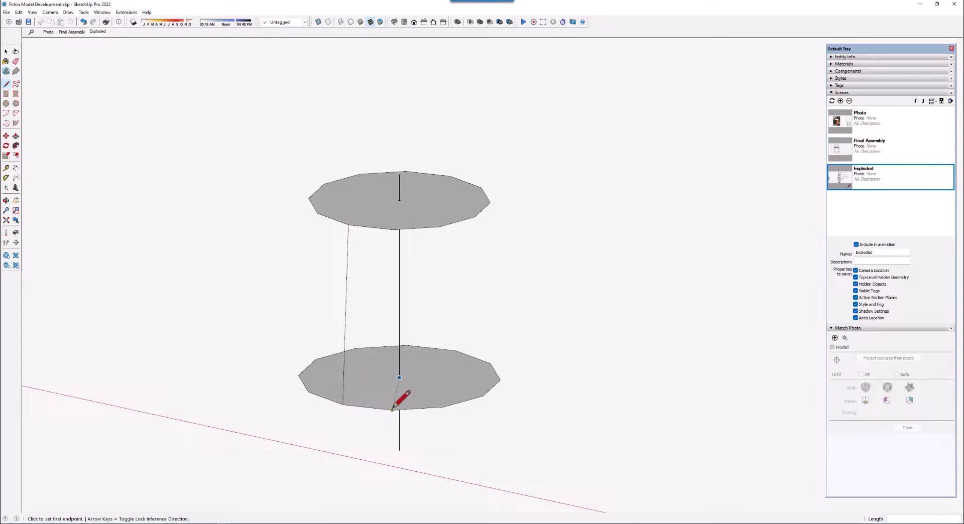
left_click(392, 410)
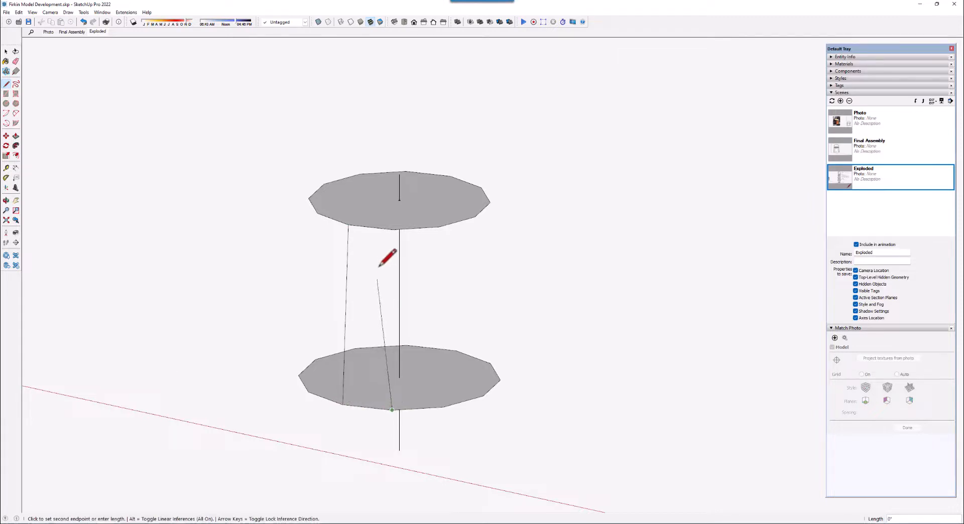
left_click(393, 229)
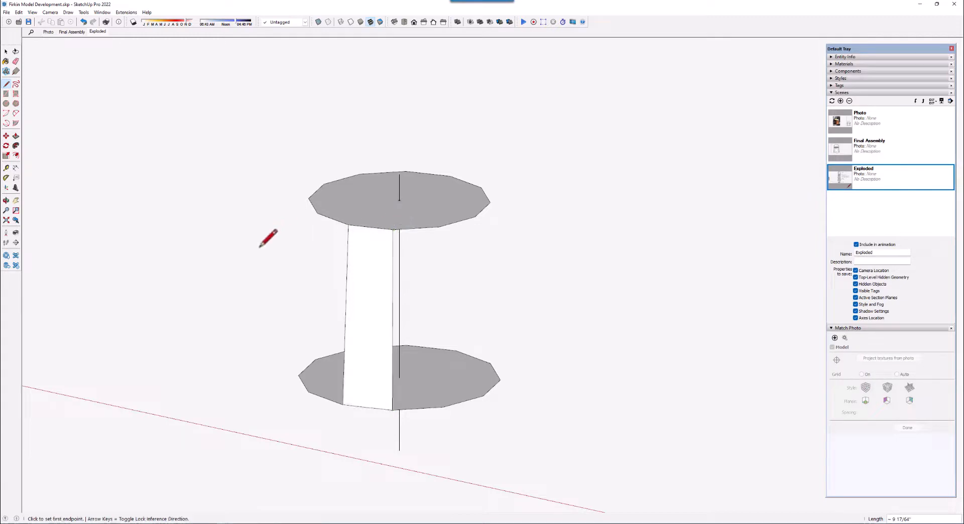
Step: Make the stave face and its bounding edges into a component with a Stave definition name
key("o")
left_click_drag(366, 355, 306, 350)
key("l")
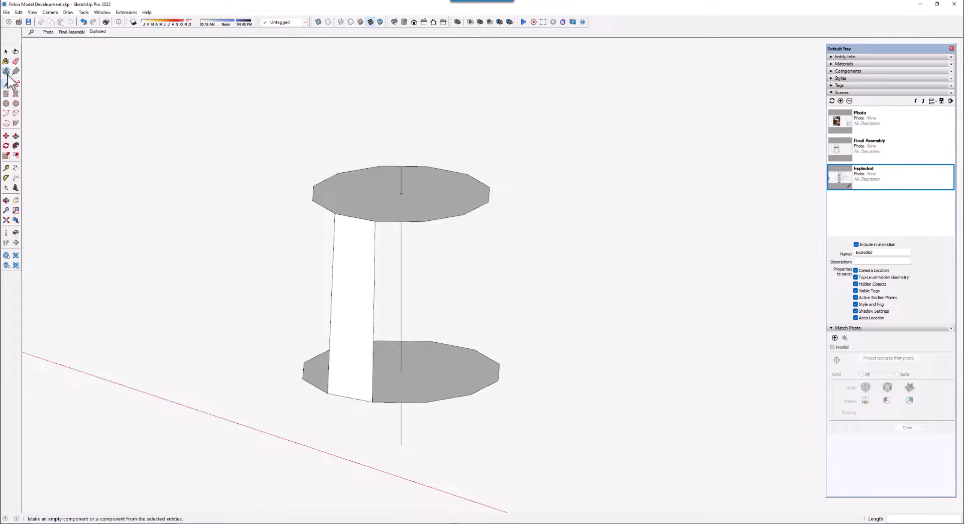
left_click(6, 52)
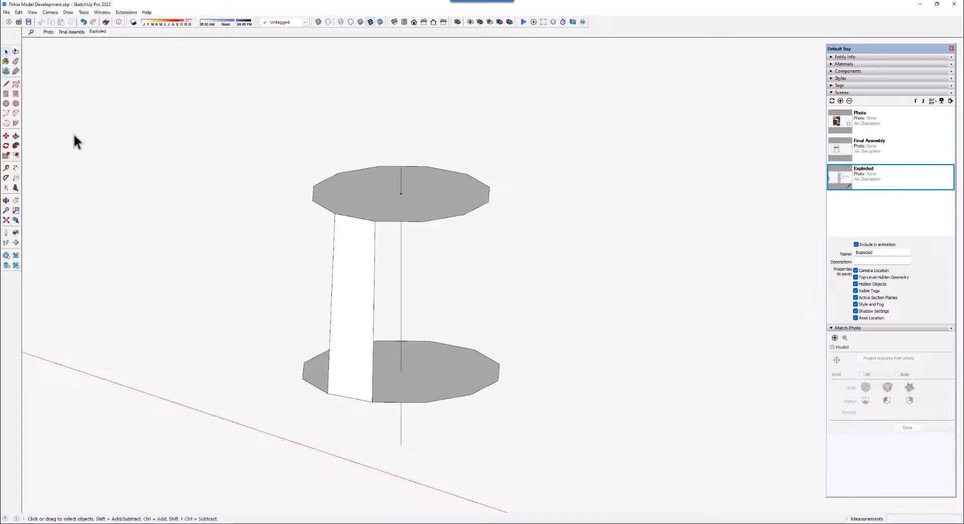
left_click(351, 309)
right_click(351, 309)
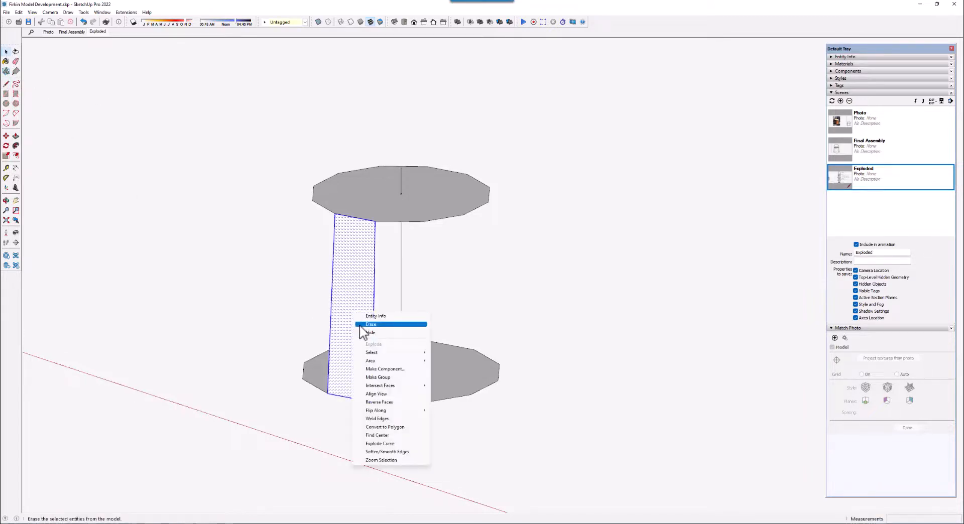
left_click(378, 371)
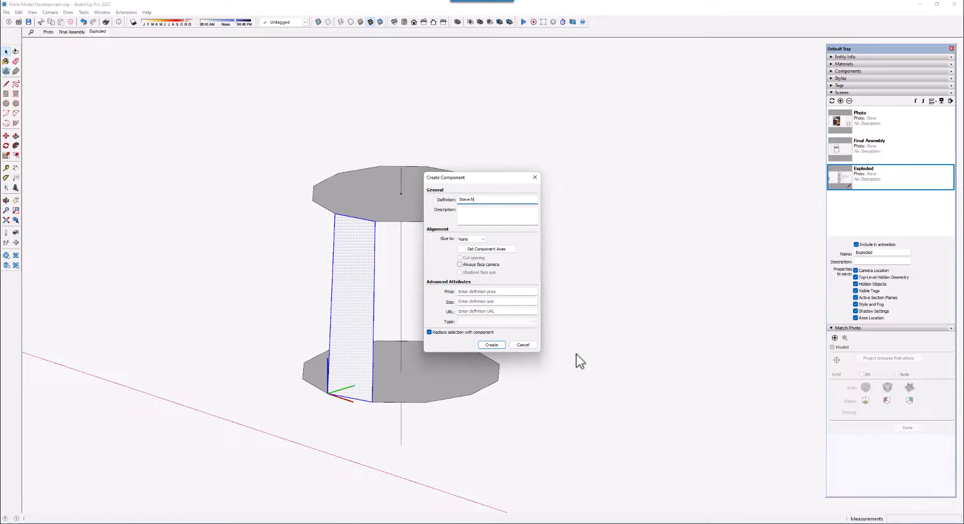
key("Return")
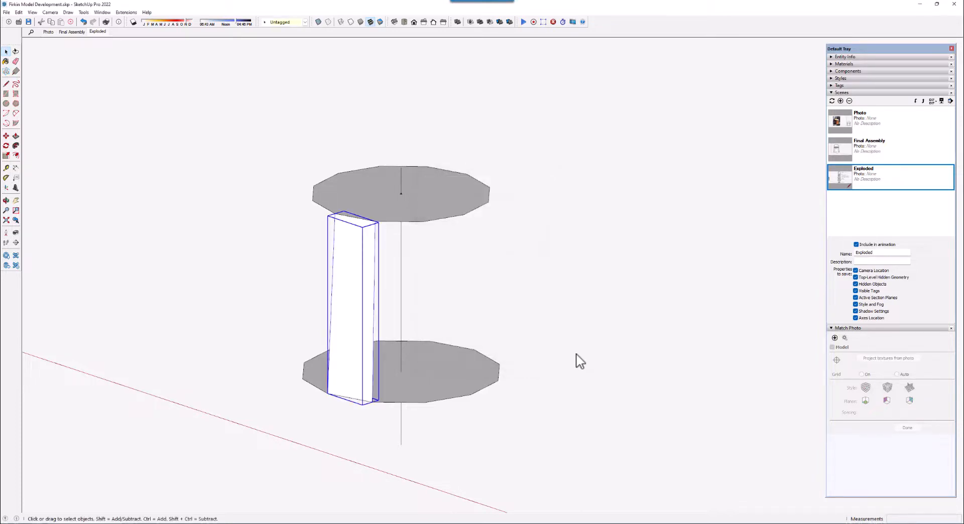
Step: Edit the stave component, push its face 1/2" inward toward the centerline with Push/Pull, and close the component
scroll(355, 217, "up", 1)
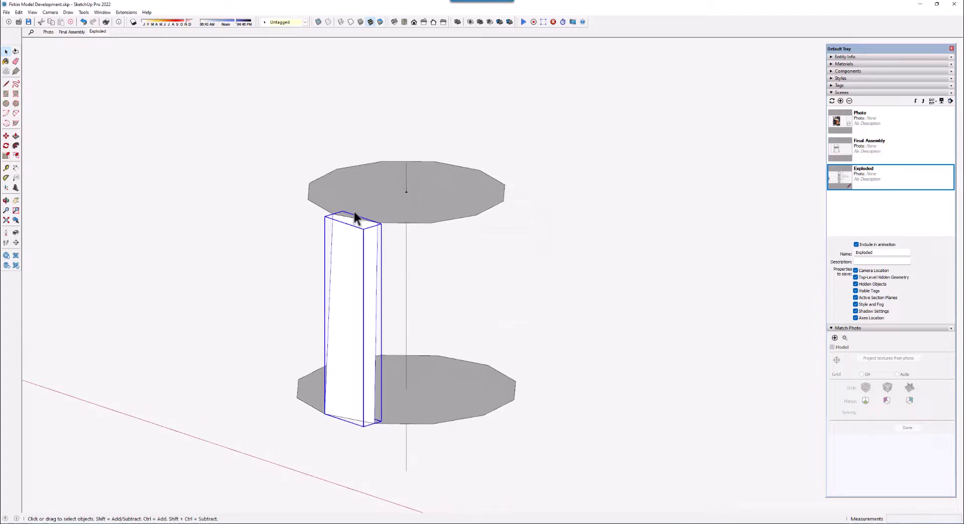
scroll(330, 364, "up", 1)
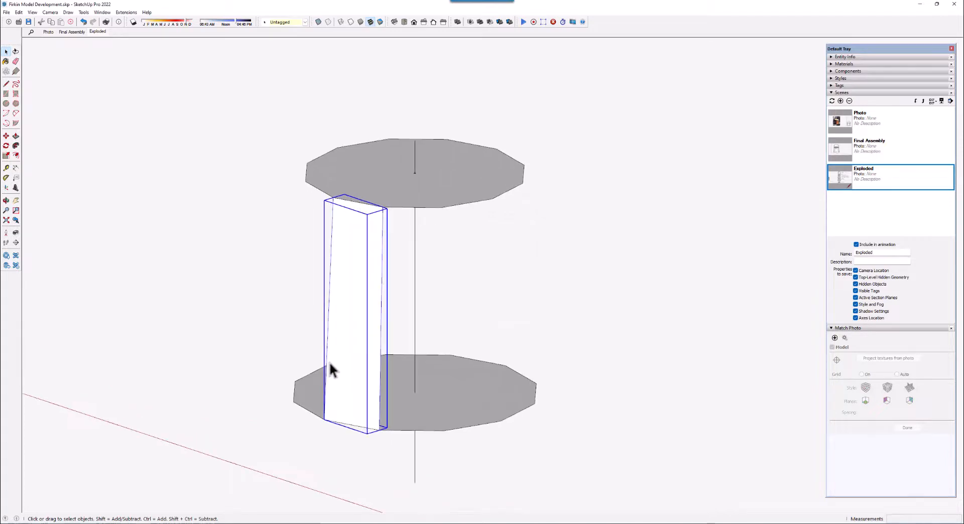
scroll(330, 364, "up", 1)
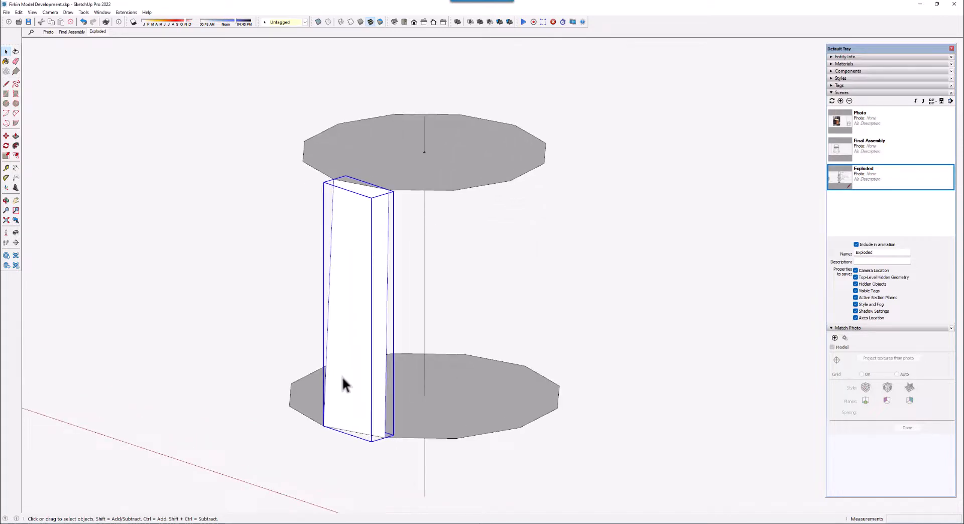
scroll(343, 379, "up", 1)
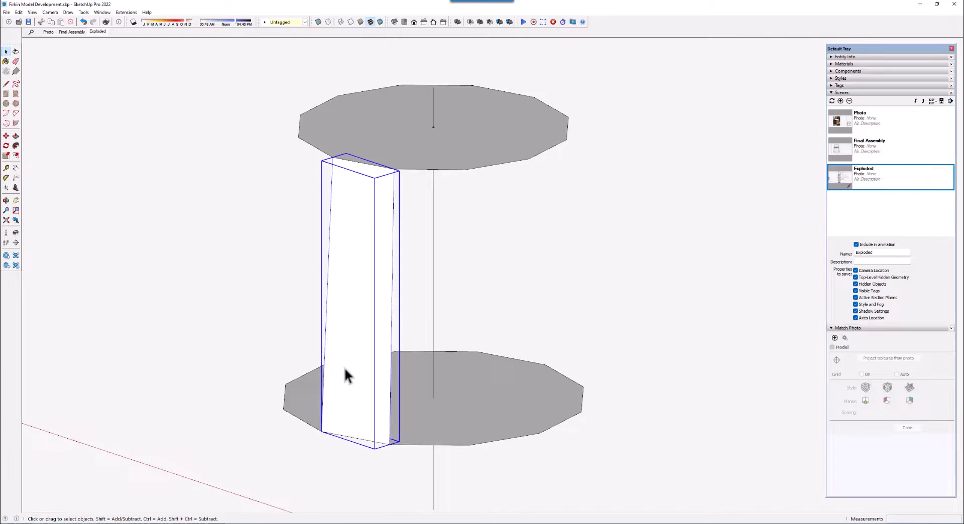
right_click(351, 300)
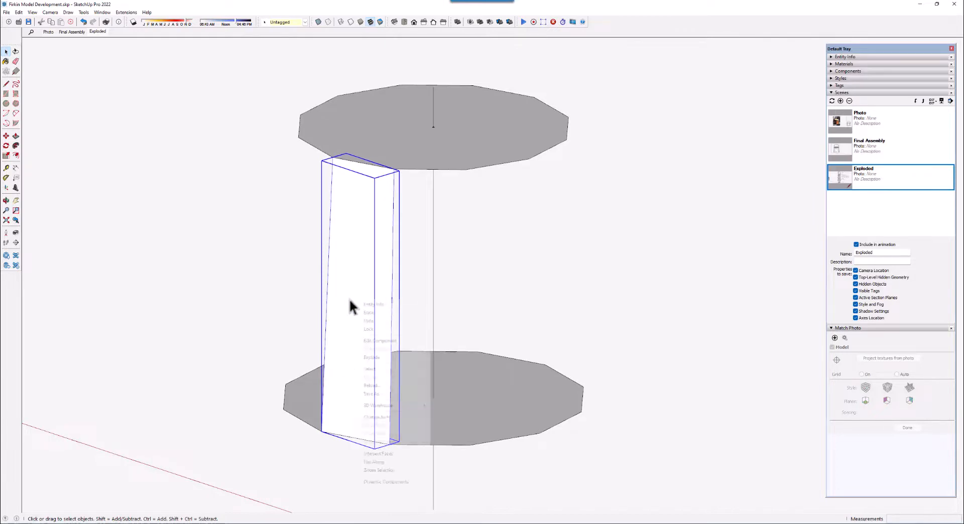
left_click(373, 341)
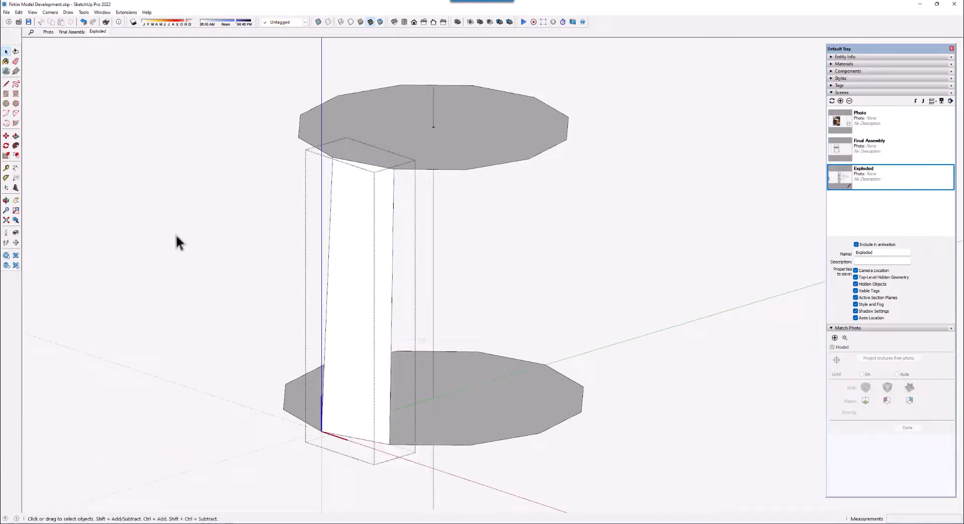
left_click(16, 136)
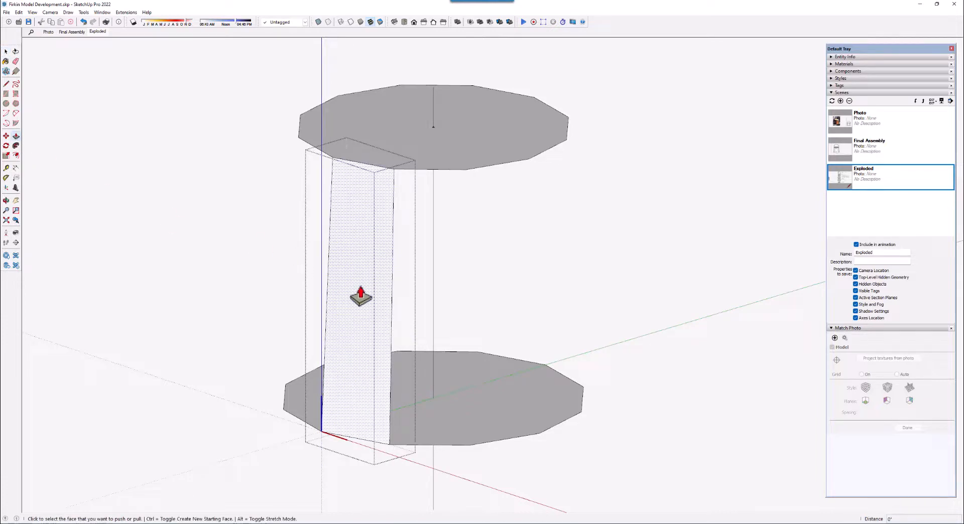
left_click(361, 297)
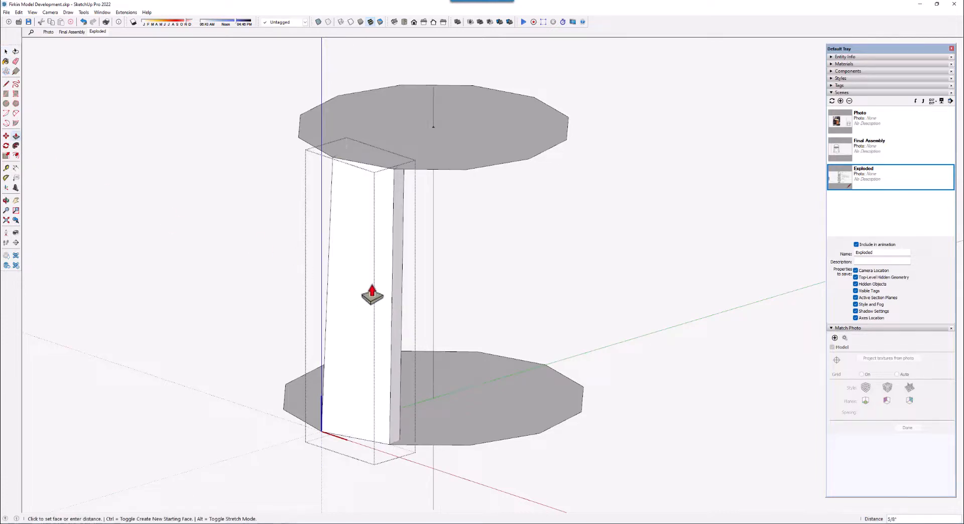
type("1/2\"")
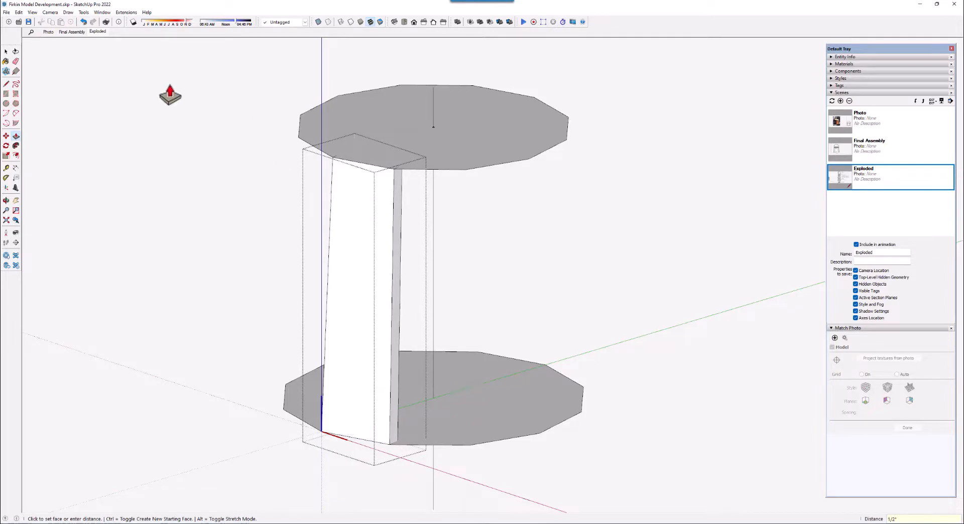
left_click(6, 51)
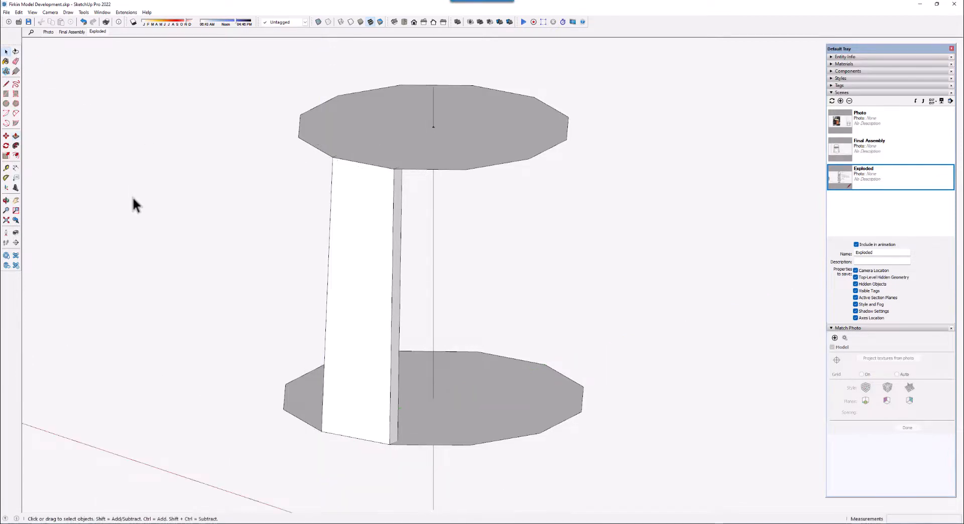
Step: Copy the stave about 22" along the red axis, clear of the two polygons
scroll(331, 312, "down", 2)
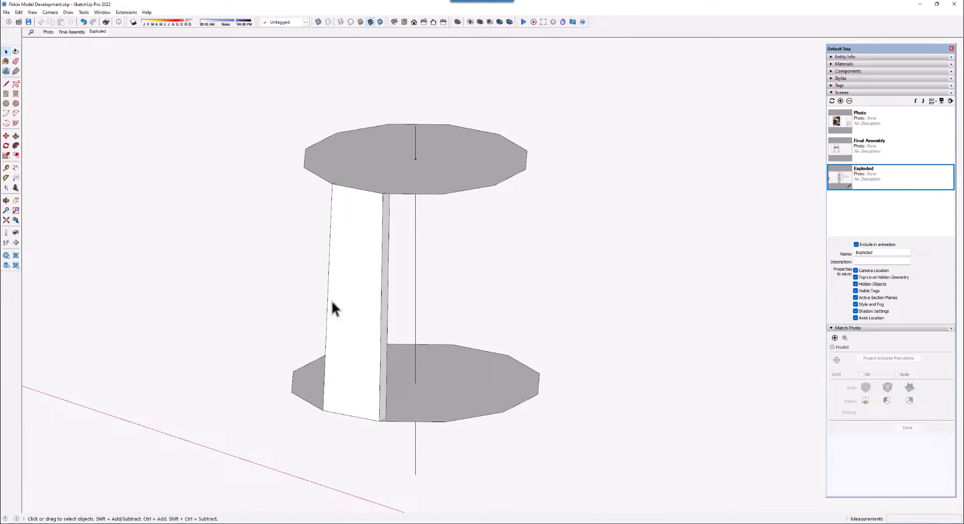
scroll(331, 302, "down", 1)
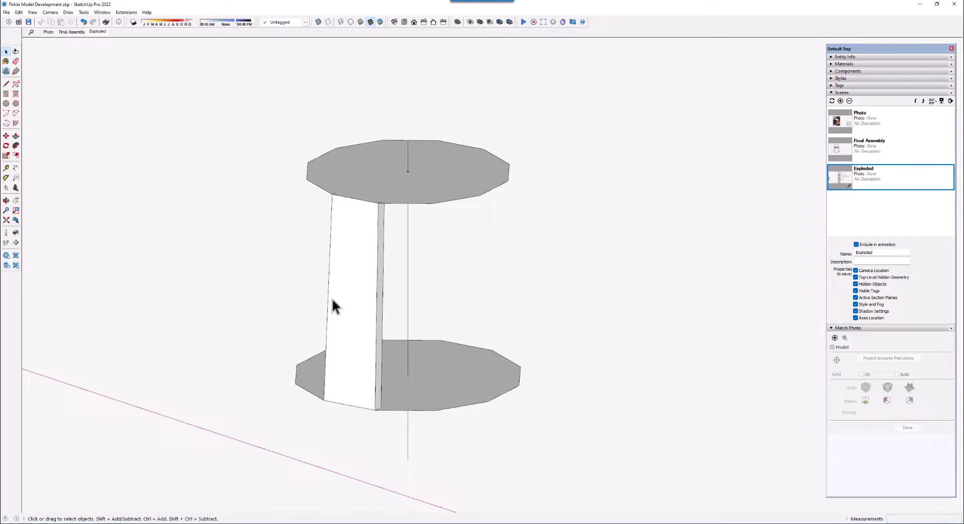
left_click(8, 137)
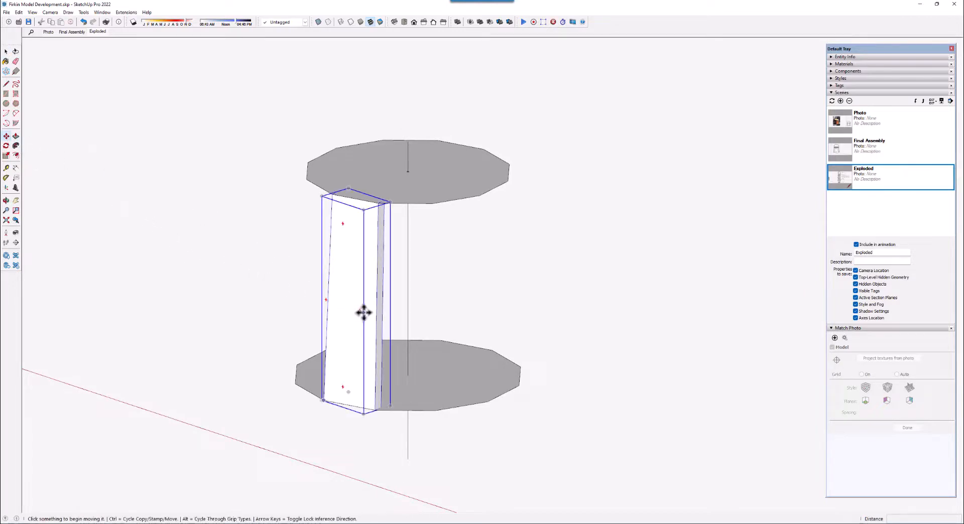
key("ctrl")
left_click(364, 313)
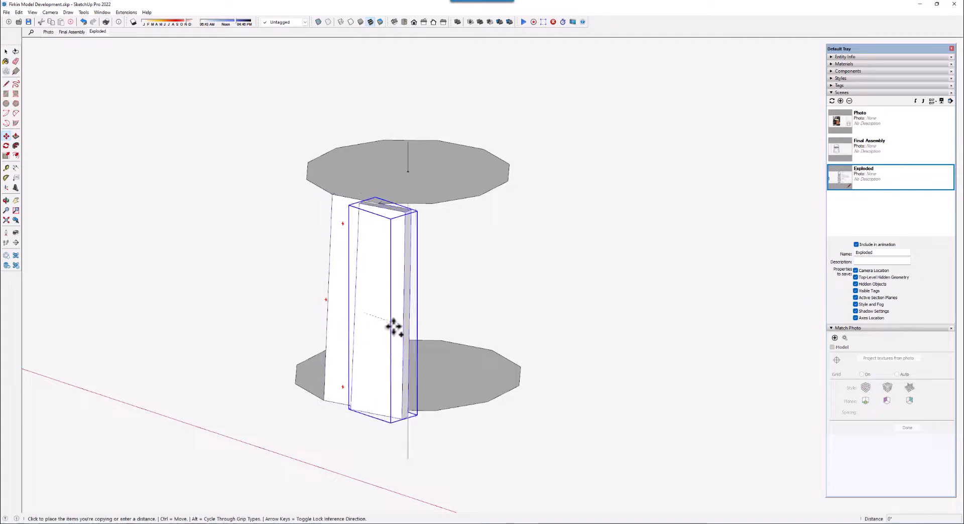
scroll(363, 313, "down", 2)
scroll(364, 313, "down", 1)
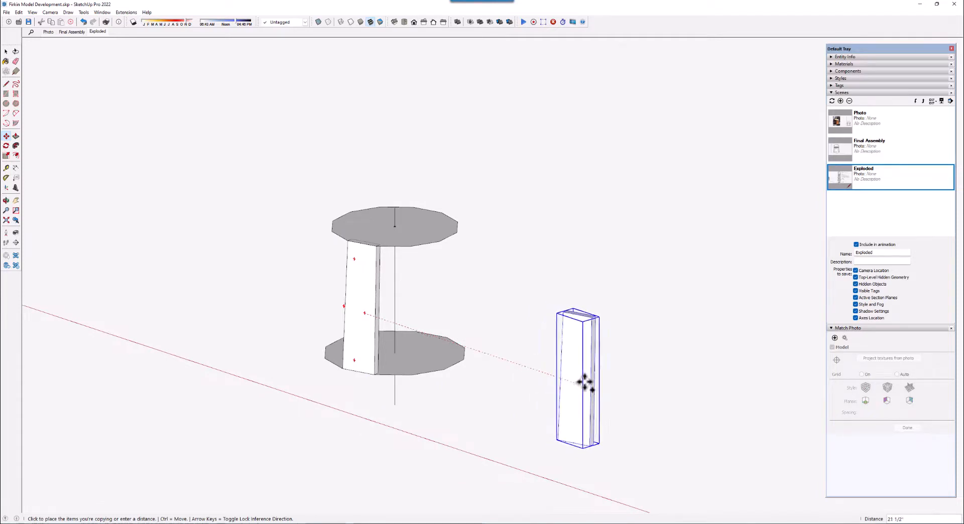
left_click(585, 386)
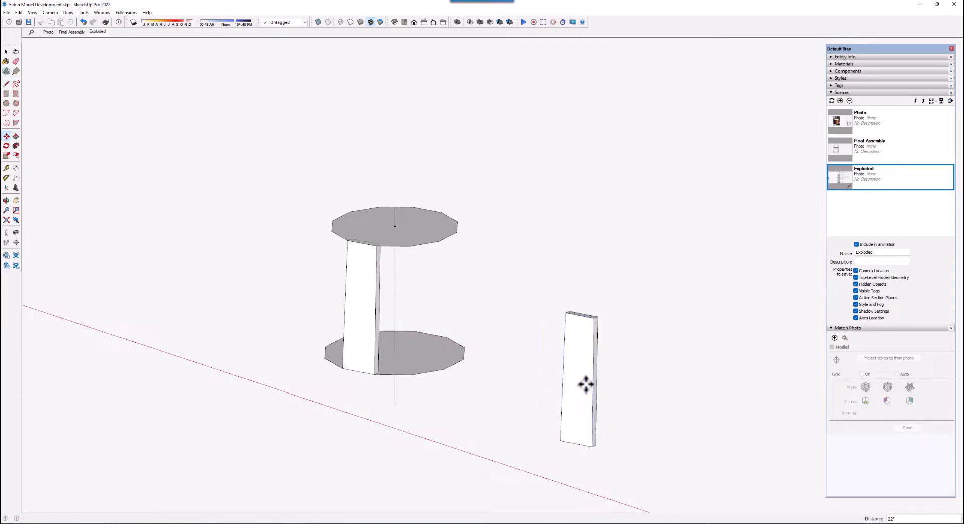
Step: Rotate the stave copy 15° horizontally about its lower front corner so its bottom edge runs parallel to the red axis
scroll(614, 463, "up", 3)
scroll(615, 464, "up", 1)
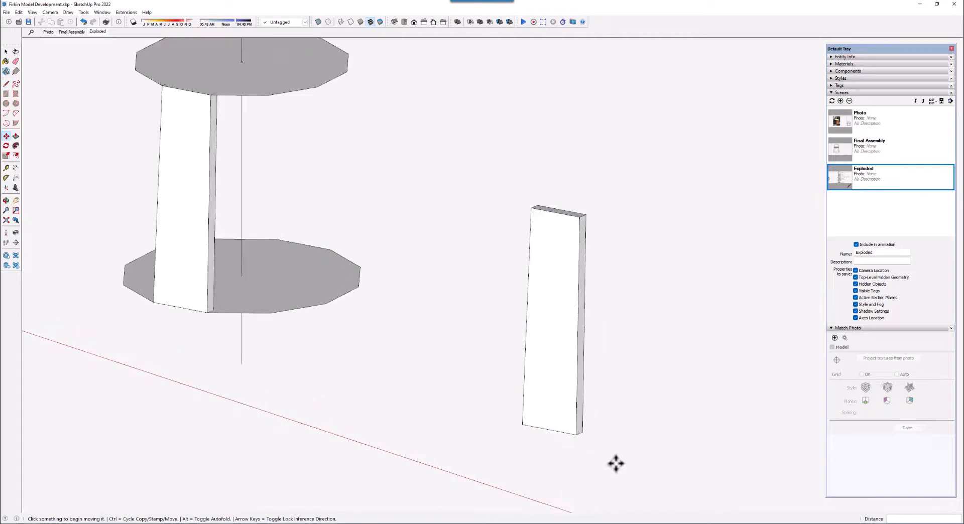
scroll(105, 304, "down", 1)
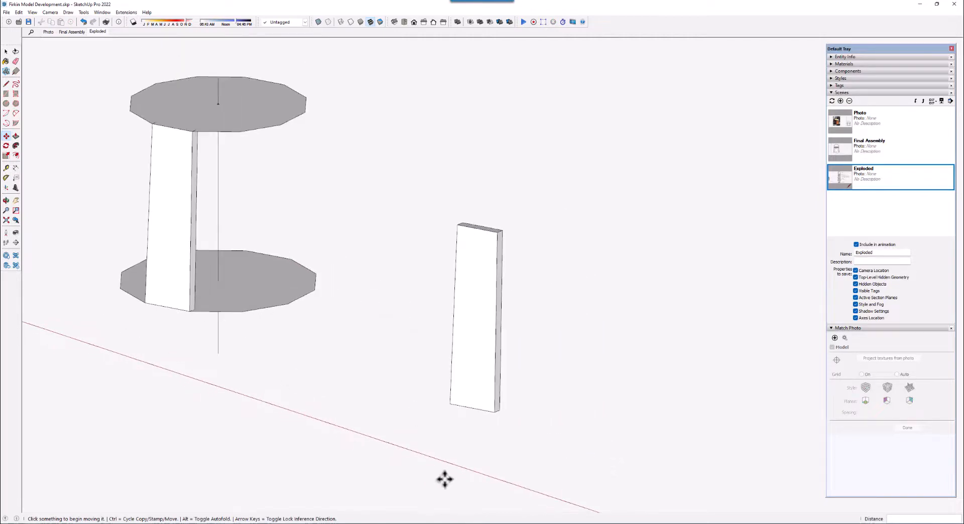
scroll(493, 452, "up", 2)
scroll(486, 445, "up", 2)
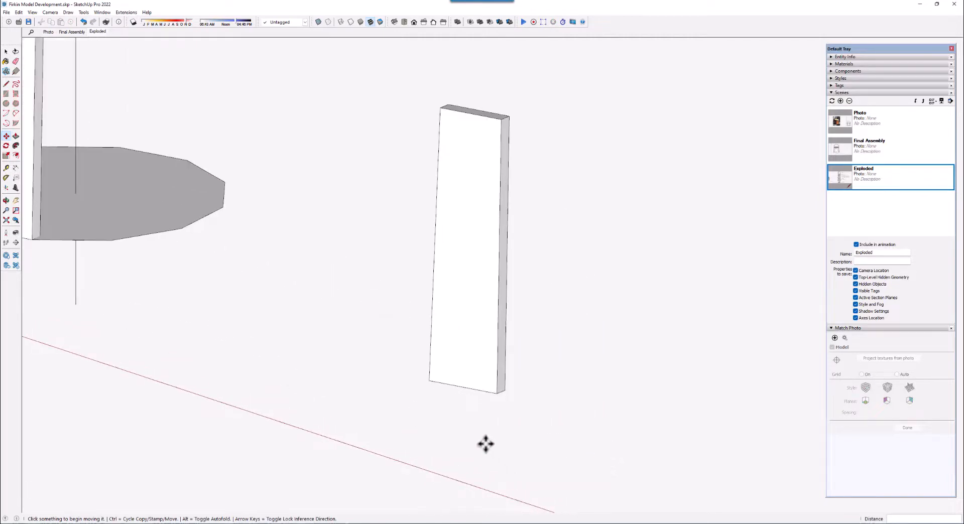
middle_click_drag(523, 403, 491, 413)
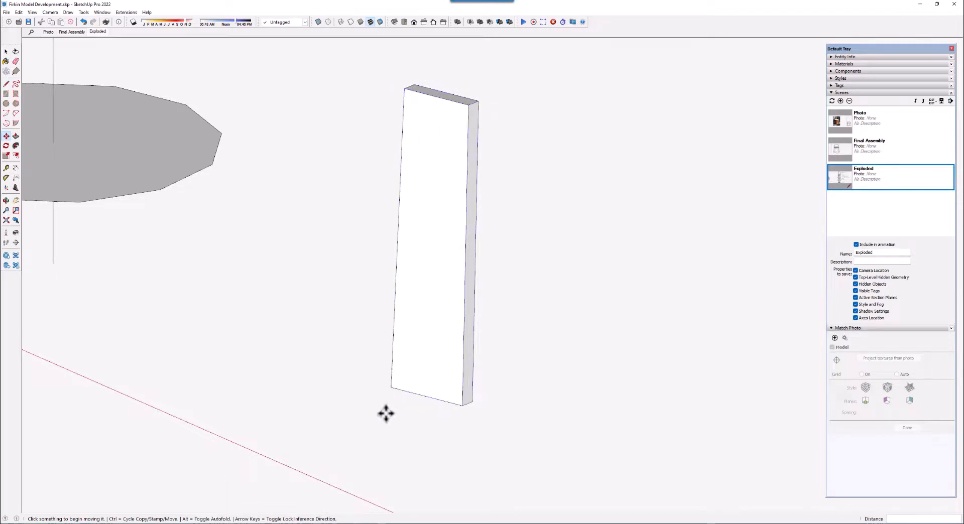
middle_click_drag(403, 395, 361, 394)
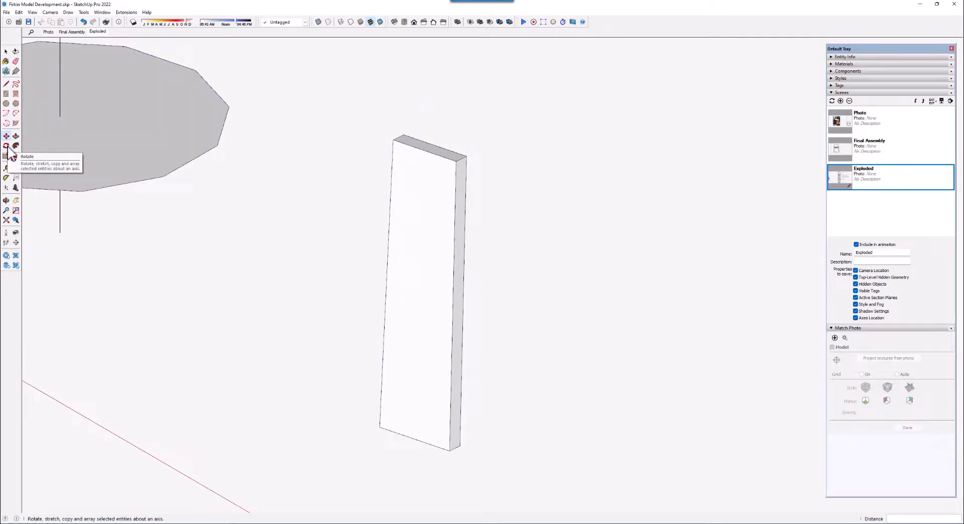
left_click(7, 145)
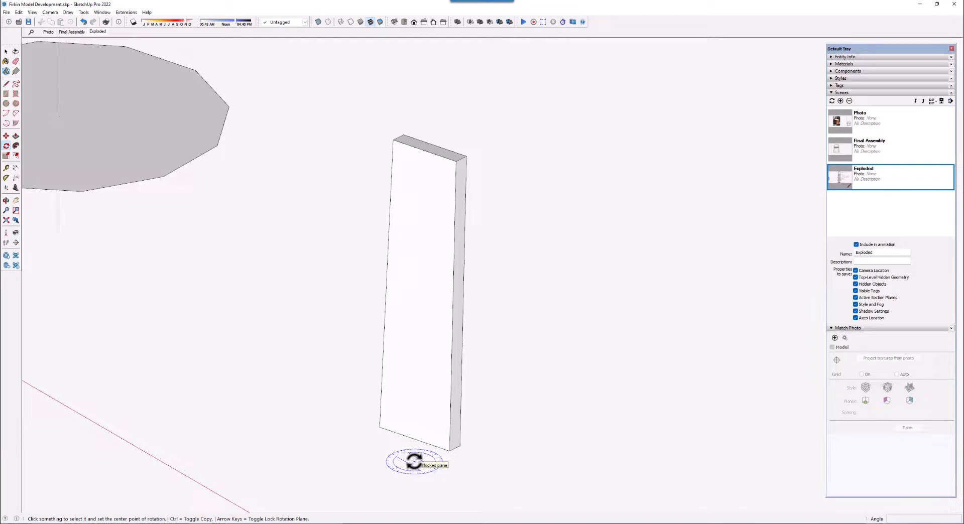
left_click(448, 451)
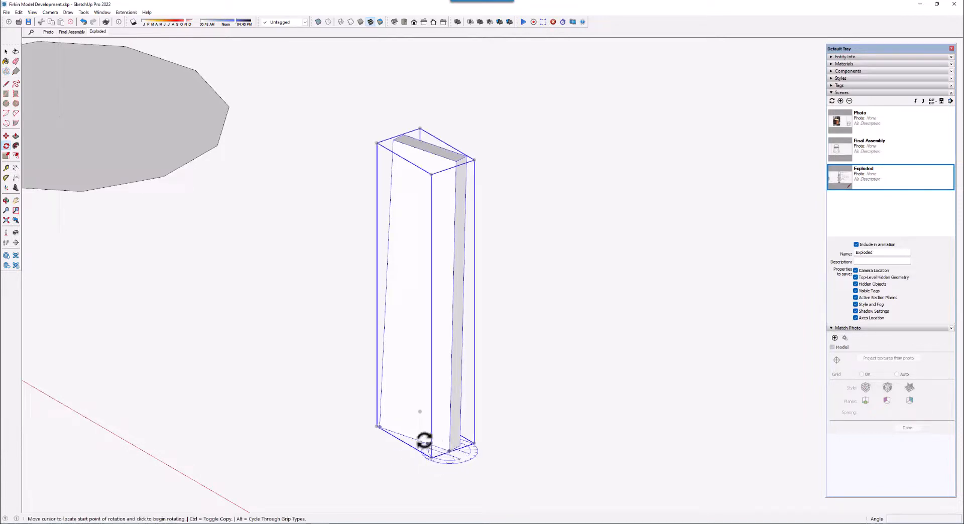
left_click(380, 427)
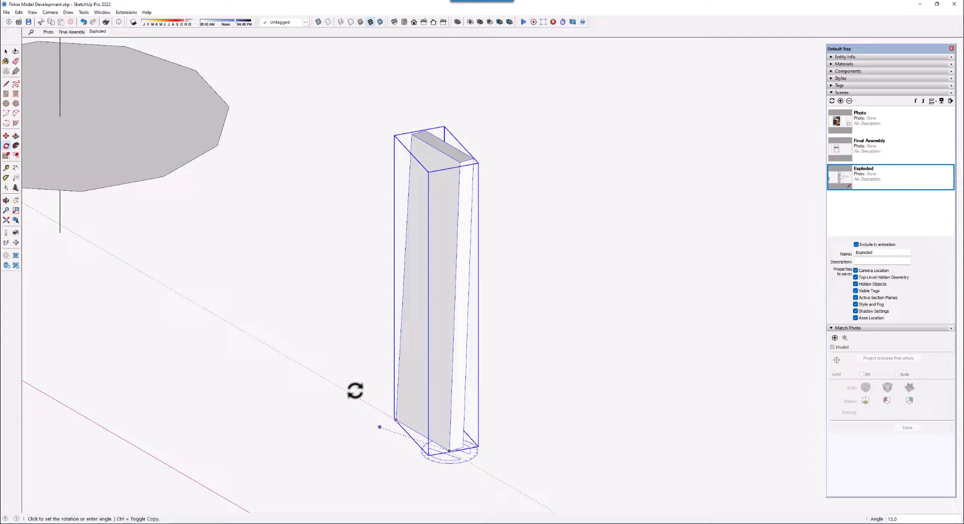
left_click(355, 390)
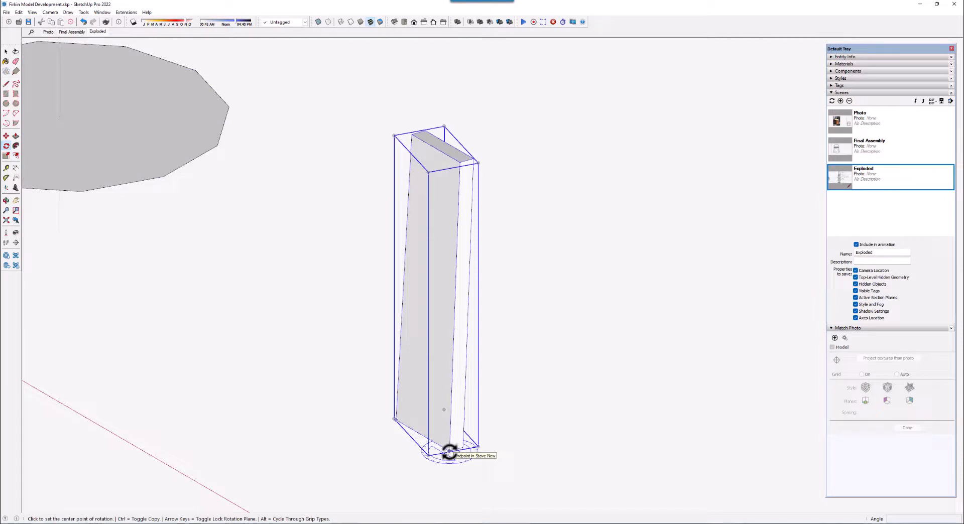
Step: Rotate the stave copy about its lower front corner around the red axis until its front face stands vertical
key("Right")
left_click(450, 452)
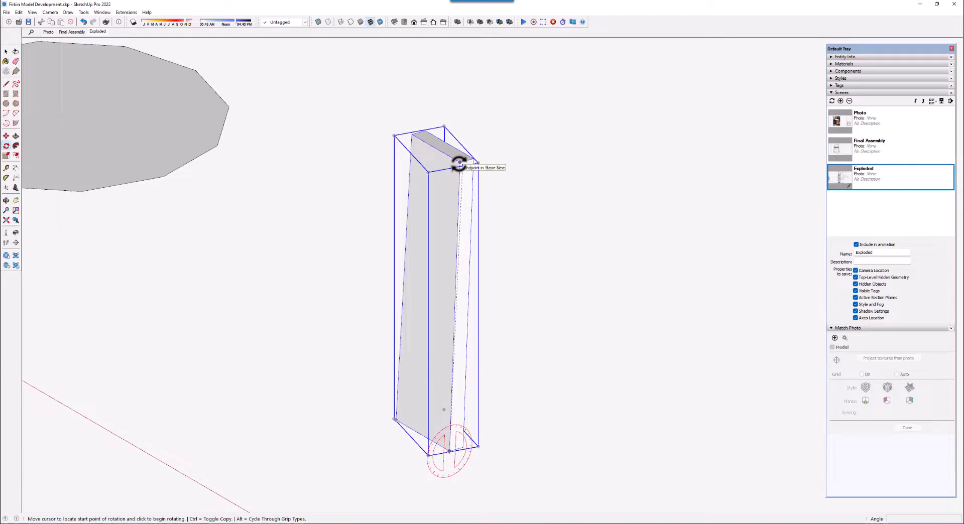
left_click(459, 163)
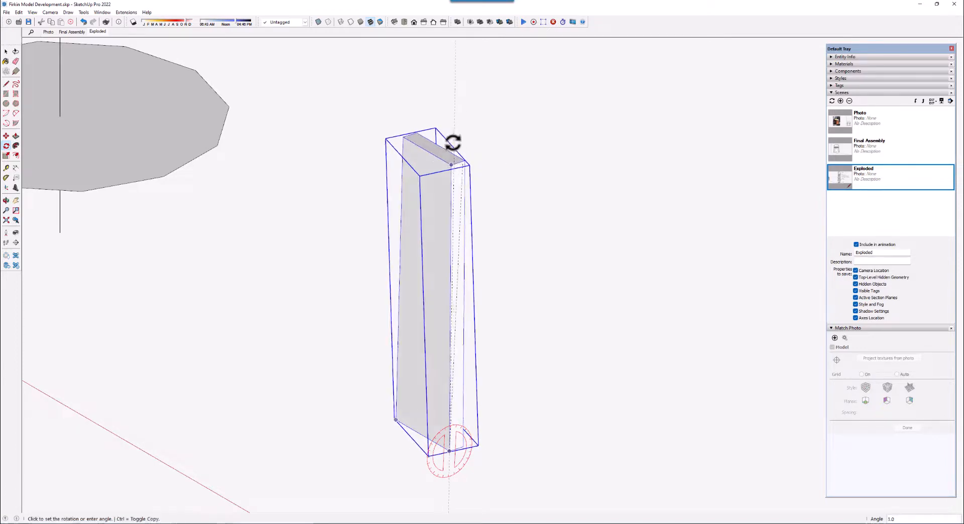
left_click(447, 93)
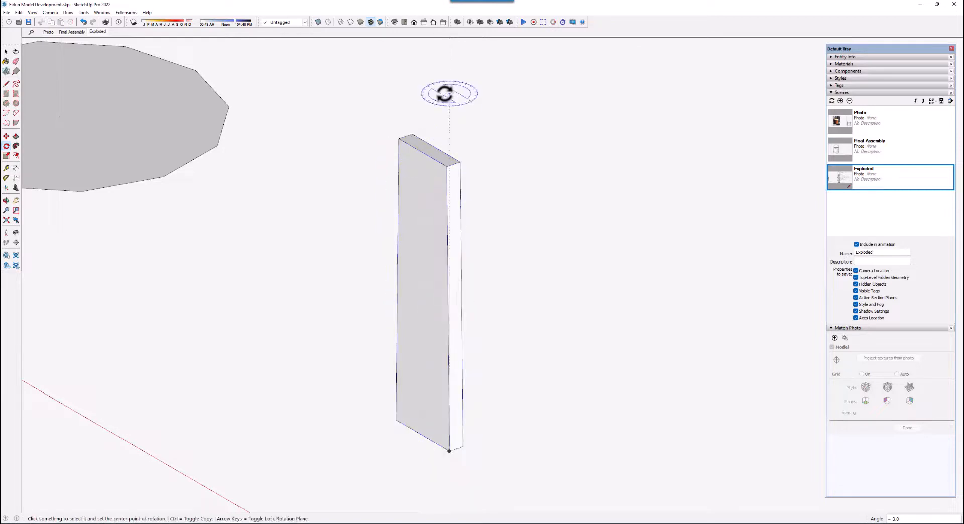
Step: Change the stave component's axes, placing the origin at its lower front corner with red and green parallel to the model axes
left_click(6, 52)
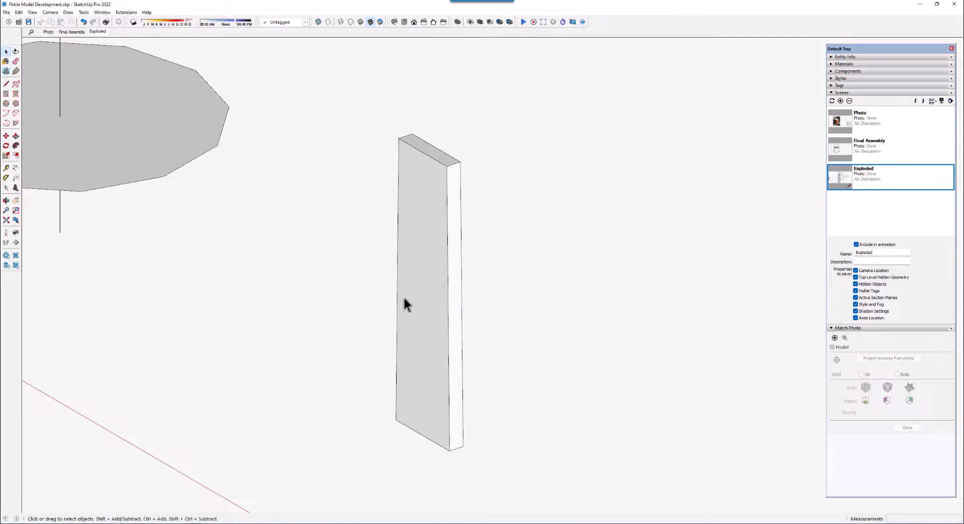
left_click(401, 303)
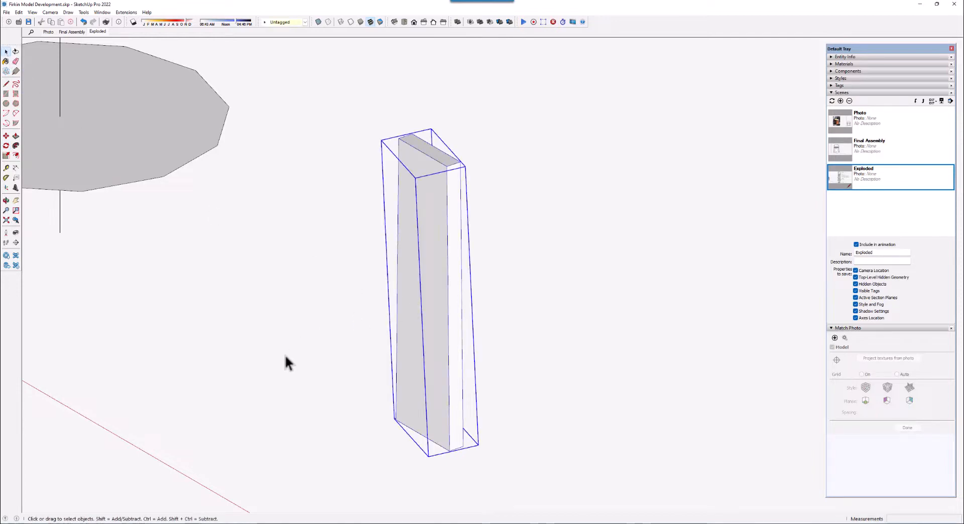
middle_click_drag(403, 400, 428, 389)
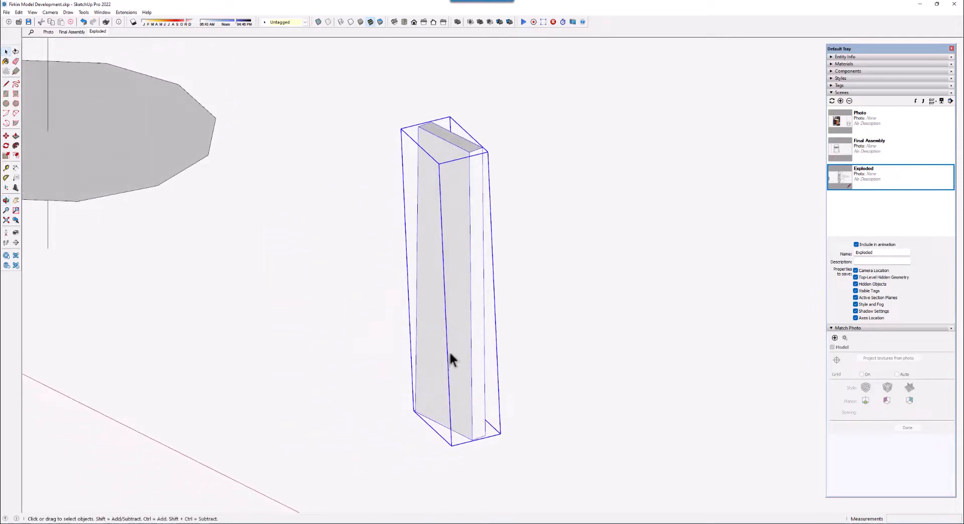
right_click(458, 363)
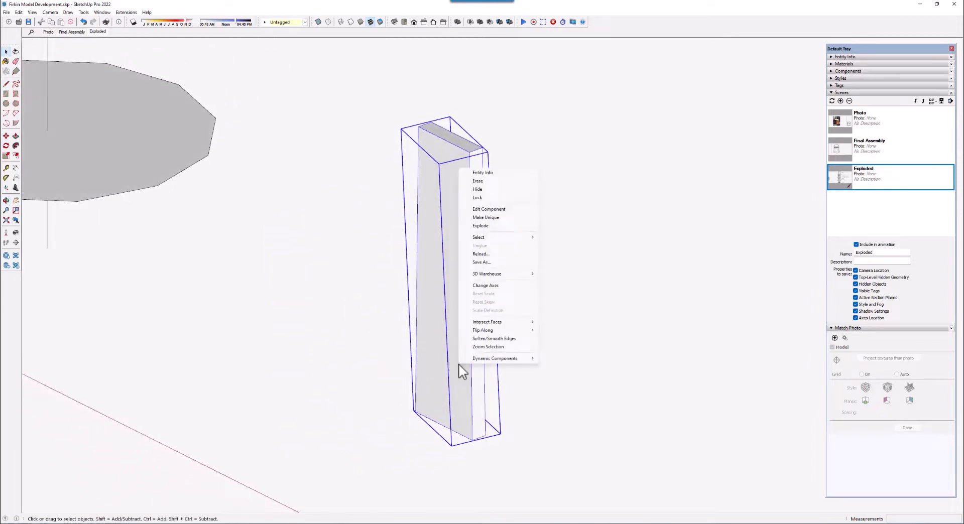
left_click(497, 287)
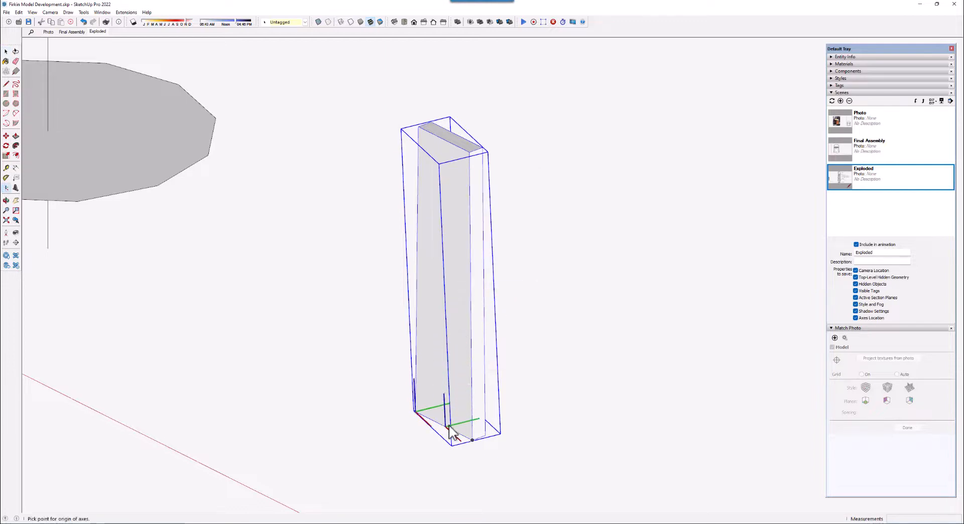
left_click(472, 440)
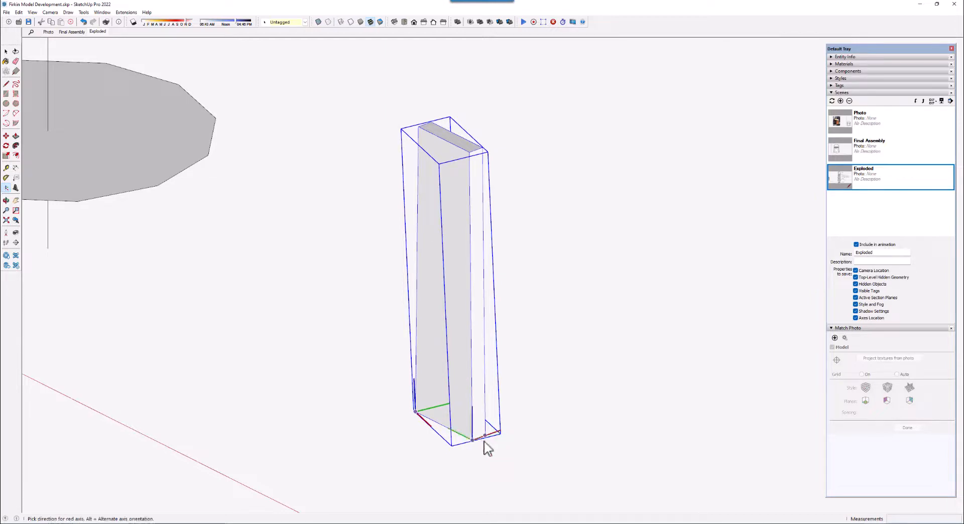
left_click(528, 468)
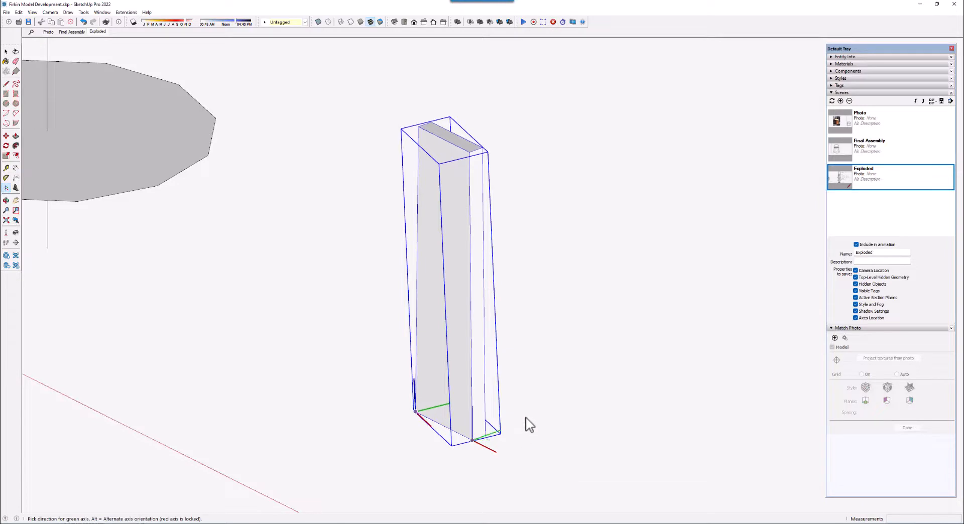
left_click(526, 418)
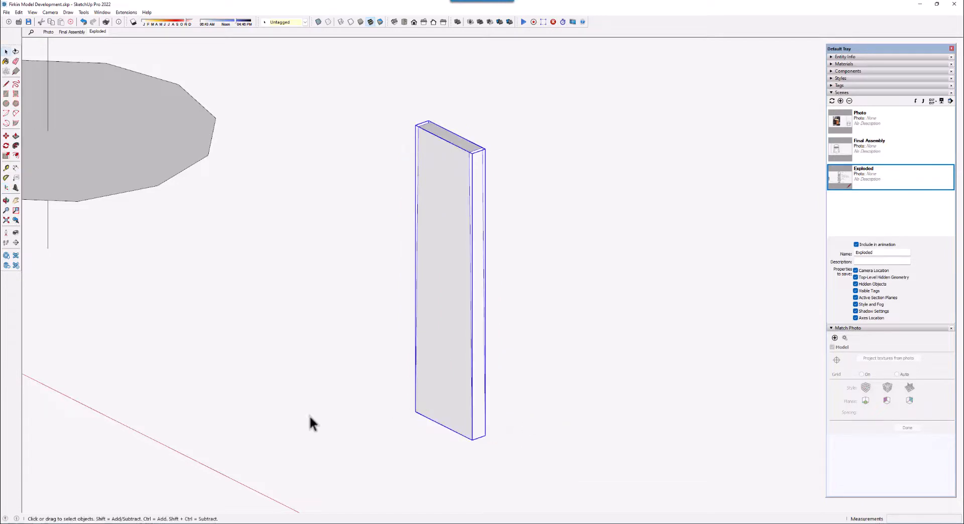
Step: Examine how the bounding box fits the straightened stave copy, close up and beside the original assembly
middle_click_drag(389, 358, 464, 350)
scroll(235, 368, "down", 1)
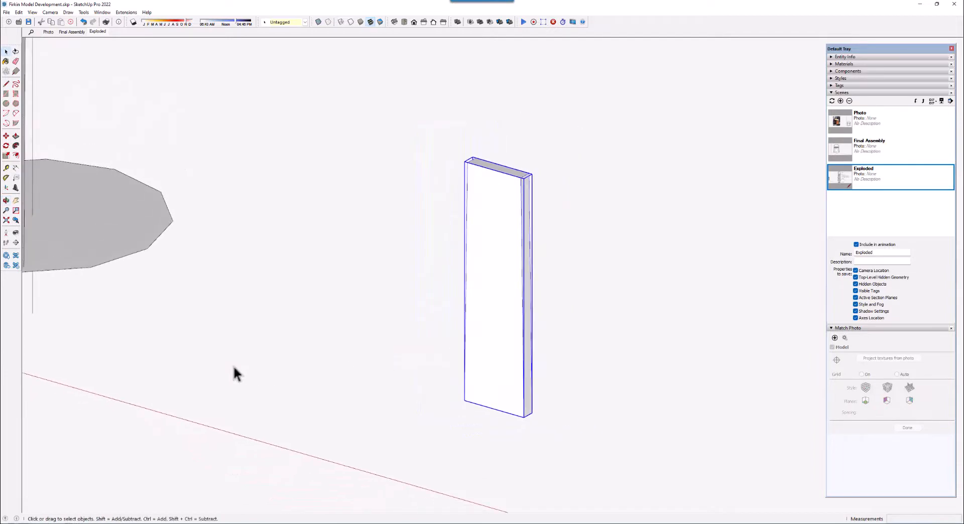
scroll(559, 385, "up", 1)
scroll(558, 384, "up", 1)
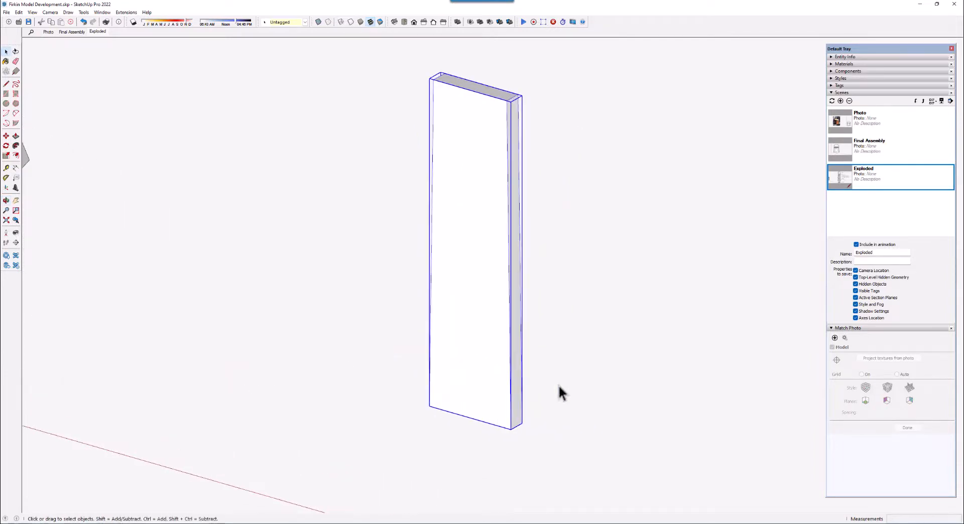
middle_click_drag(474, 415, 504, 421)
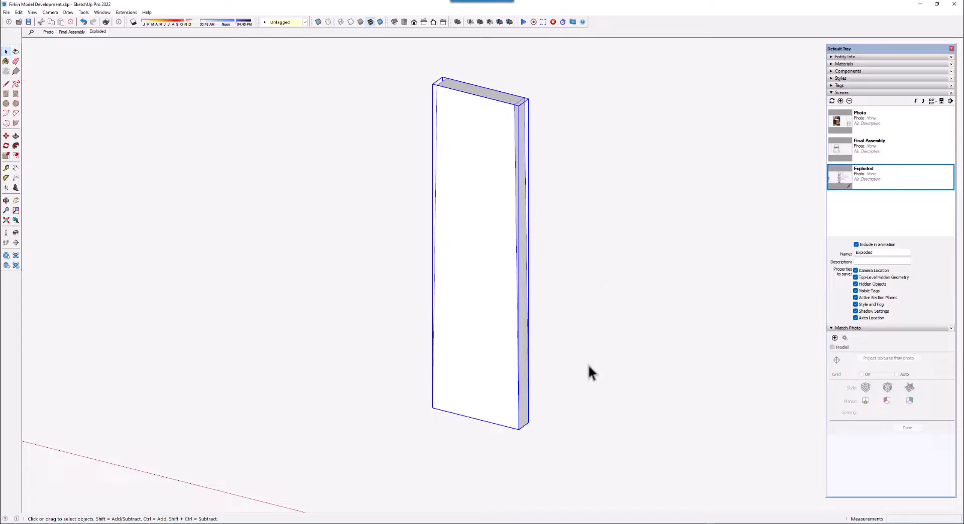
scroll(516, 479, "down", 1)
scroll(606, 425, "down", 4)
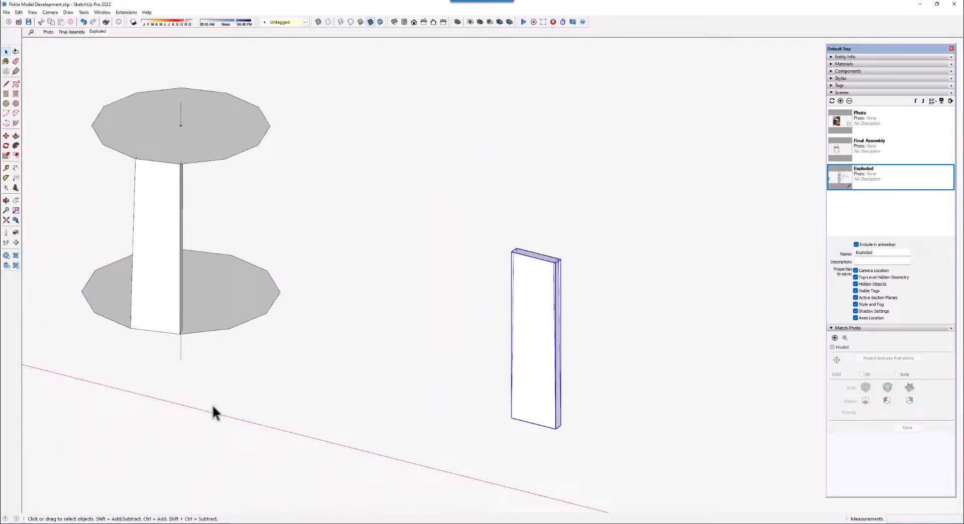
Step: Rotate a copy of the assembled stave 30° about the top polygon's center, onto the adjacent side
scroll(39, 169, "up", 2)
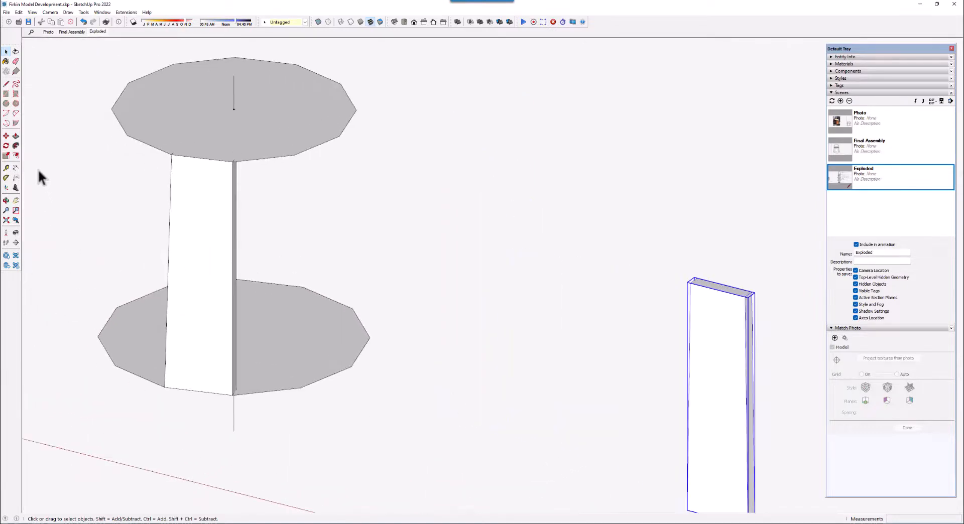
scroll(103, 72, "up", 3)
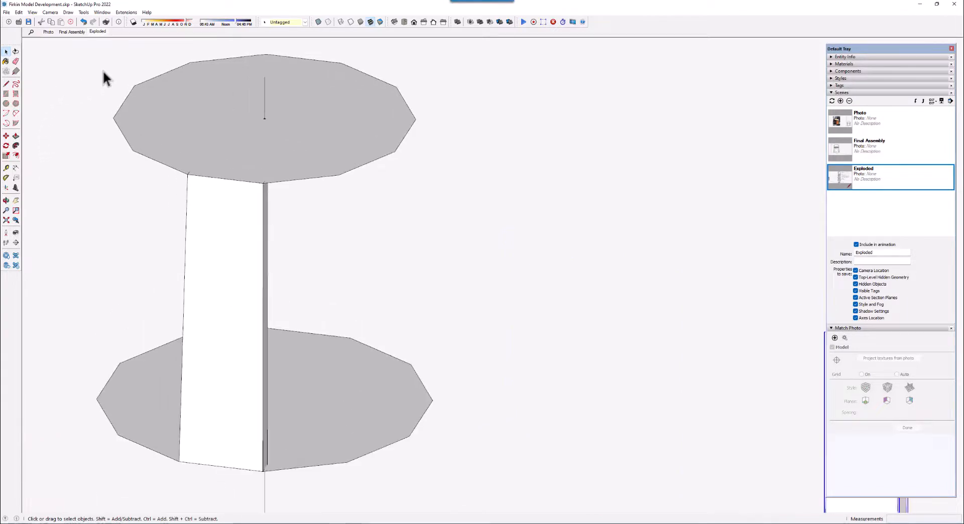
middle_click_drag(285, 111, 240, 146)
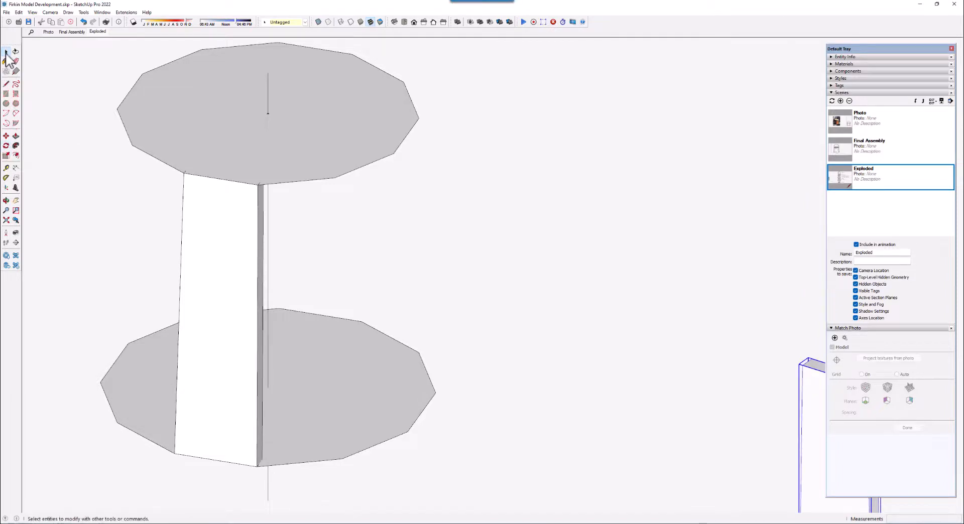
left_click(213, 235)
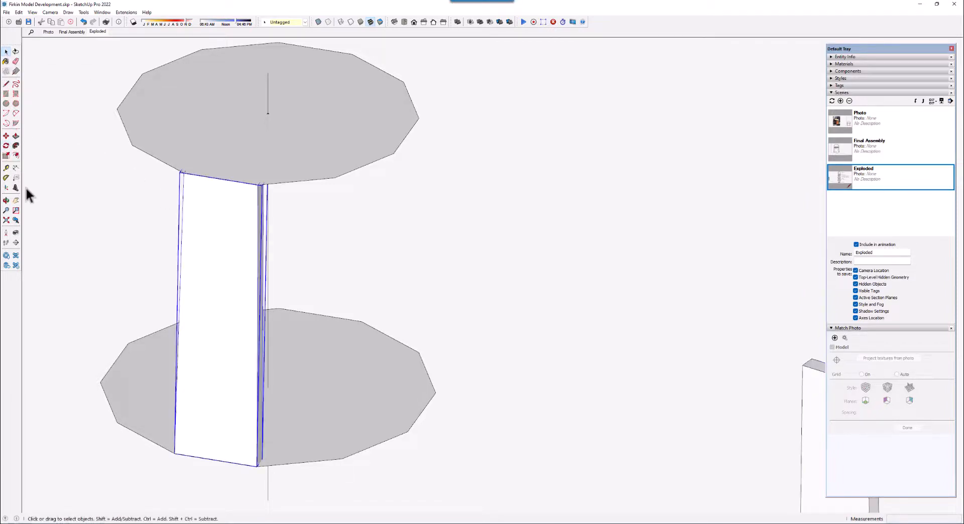
left_click(6, 146)
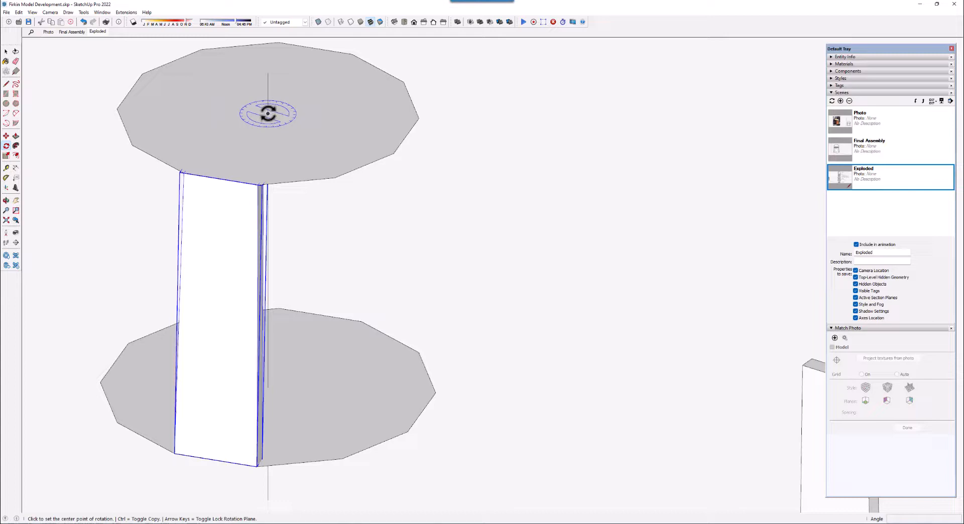
left_click(268, 113)
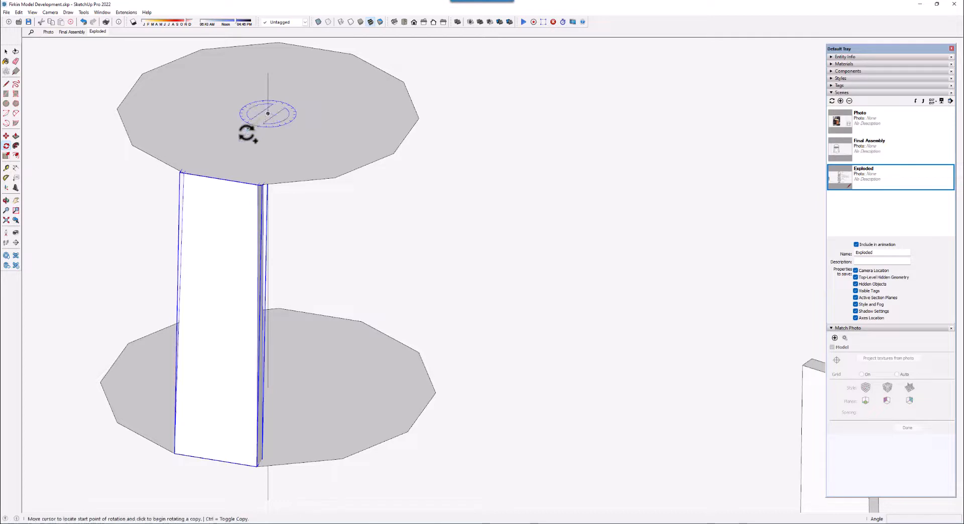
key("ctrl")
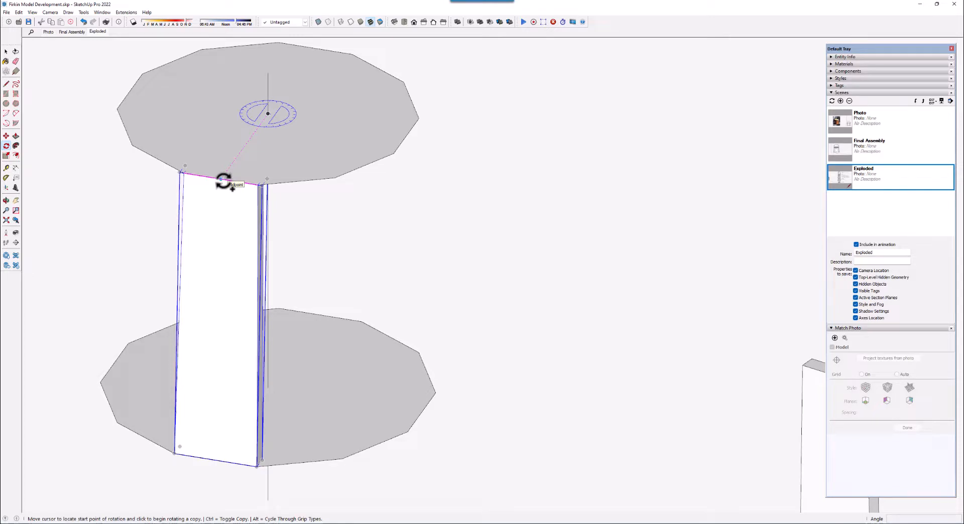
left_click(221, 178)
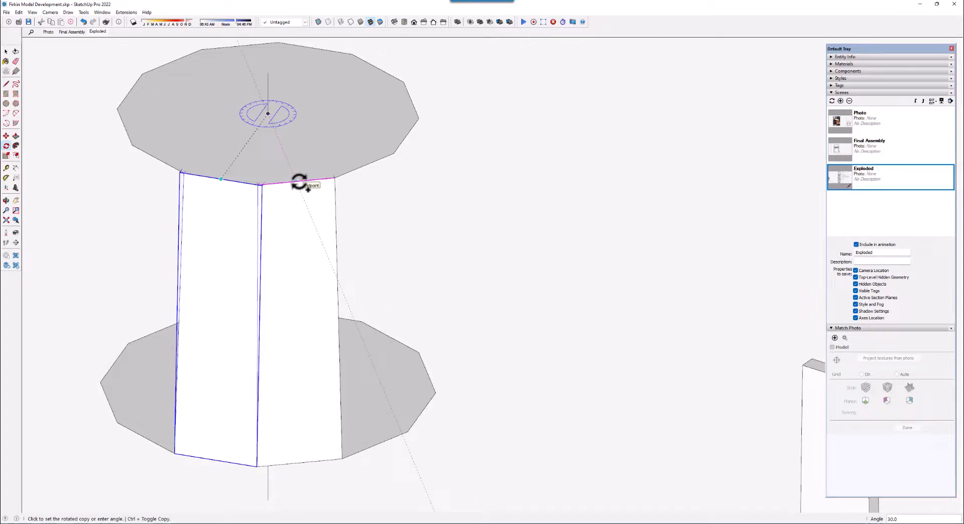
left_click(300, 183)
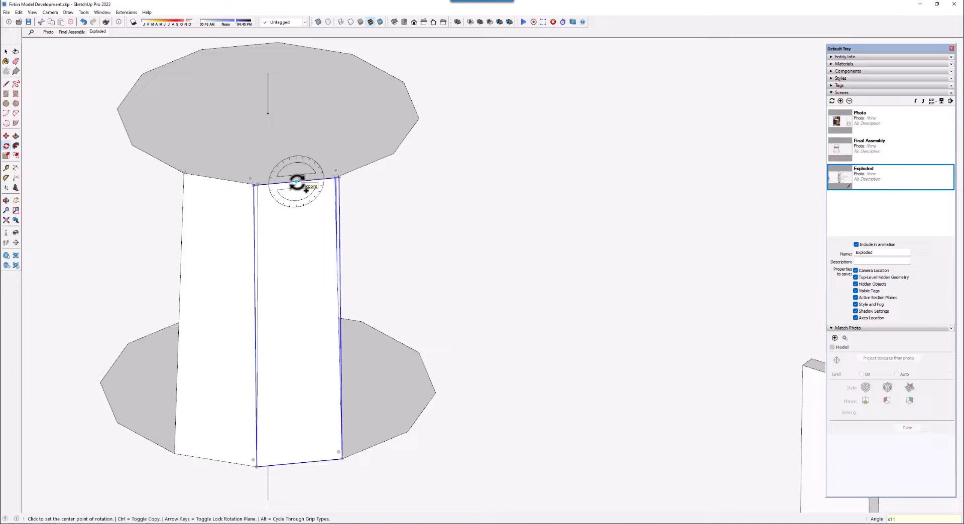
Step: Multiply the rotated stave copy by x11 to surround all sides of the bucket
key("Return")
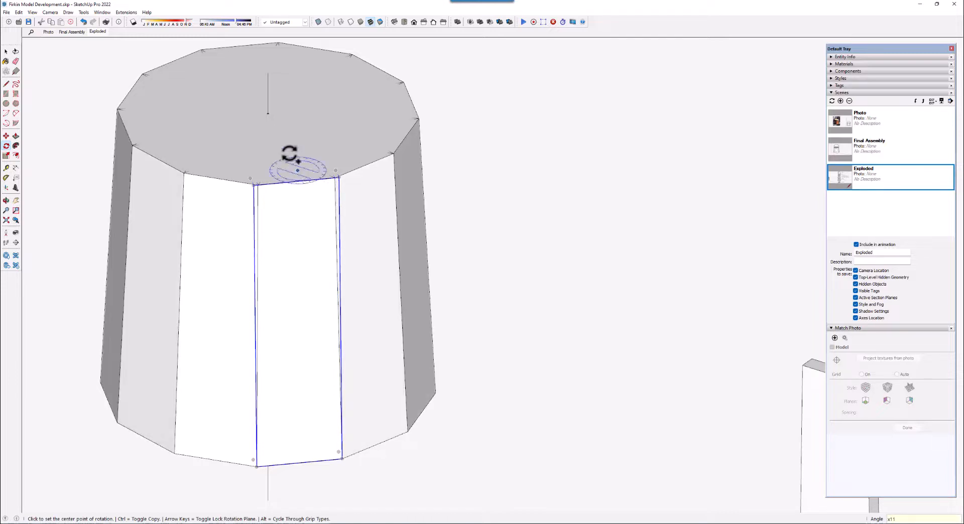
left_click(10, 52)
left_click(7, 51)
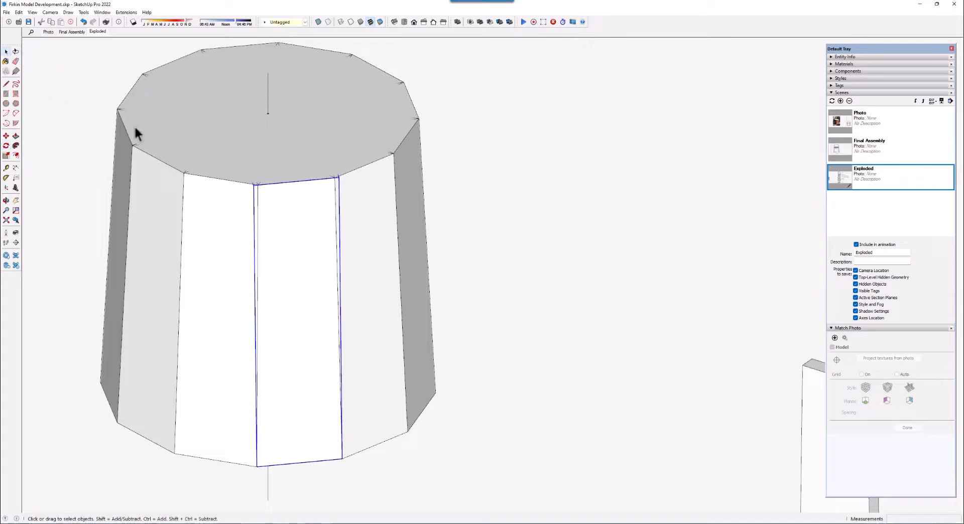
Step: Delete the 12-sided polygon face covering the top of the bucket
left_click(216, 126)
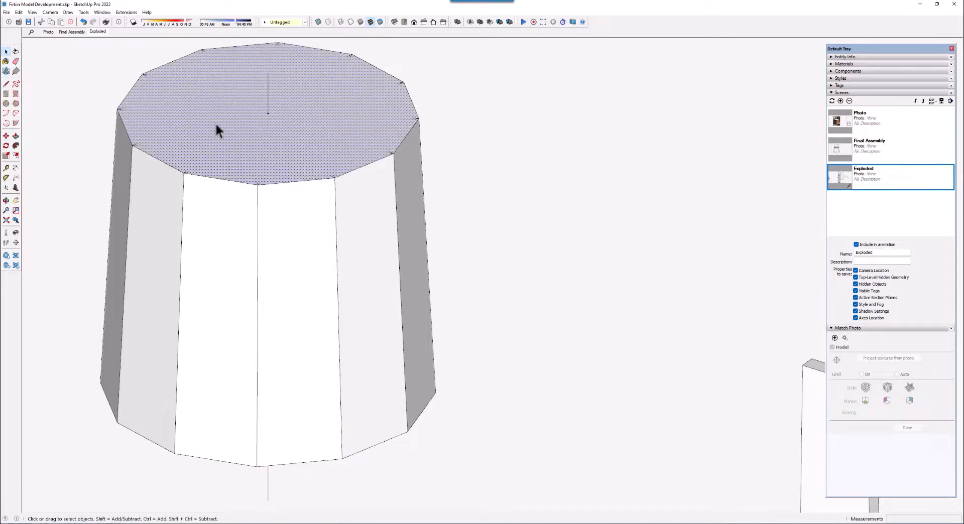
key("Delete")
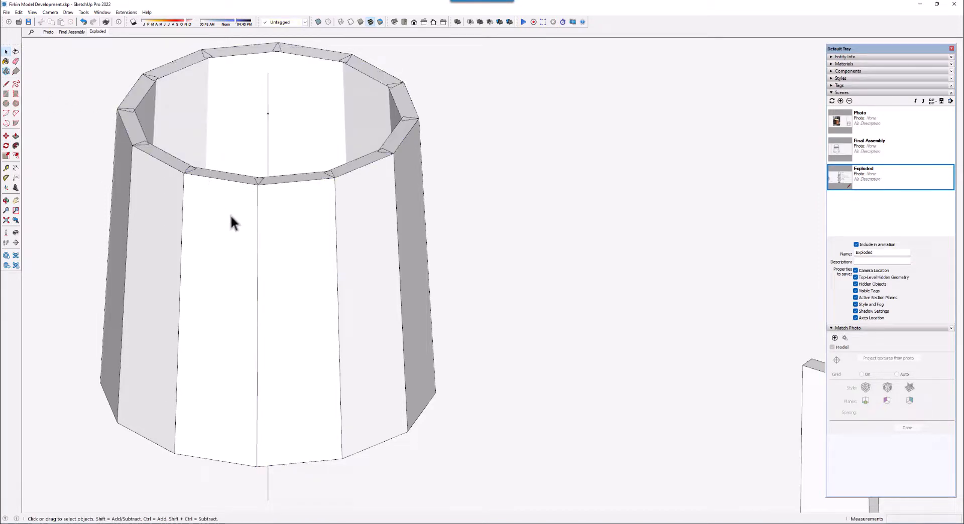
Step: Examine how the ends of neighbouring staves overlap at the corners of the bucket's top rim
scroll(261, 181, "up", 6)
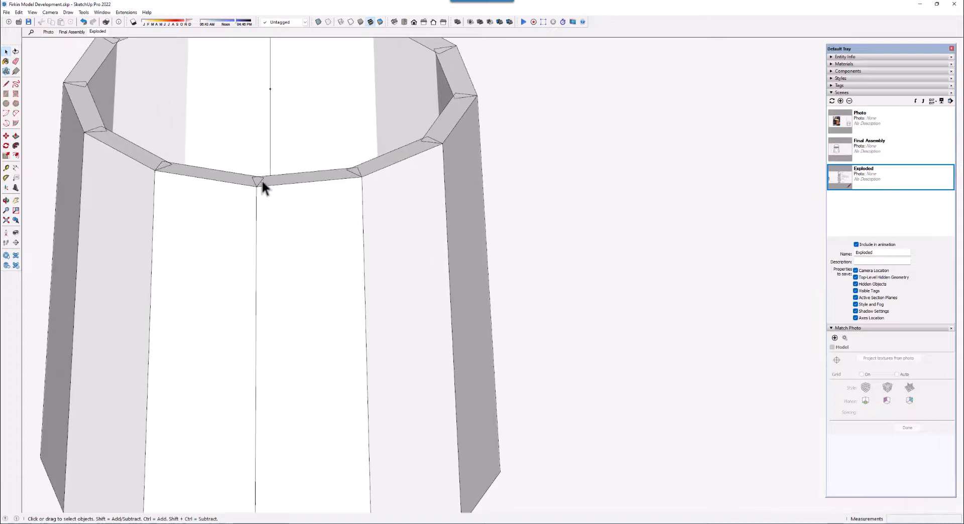
middle_click_drag(267, 180, 250, 305)
scroll(334, 257, "down", 1)
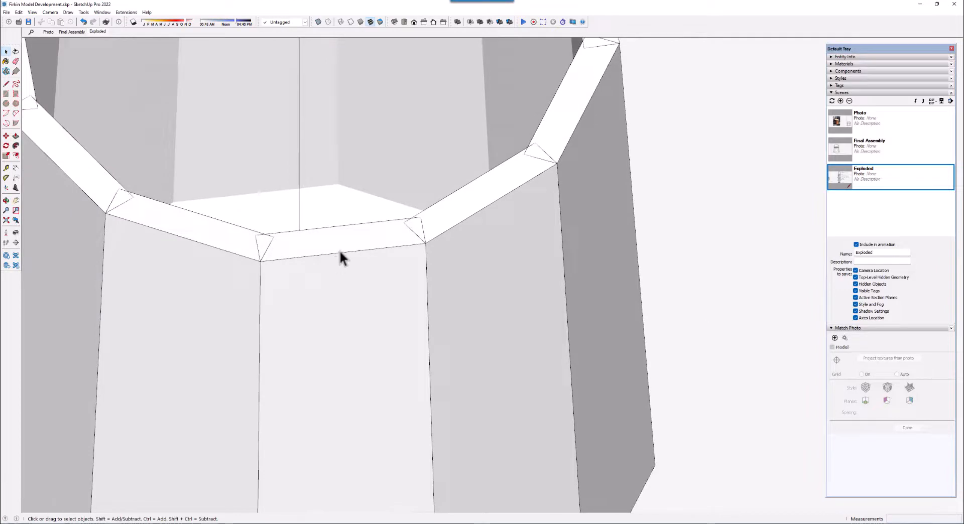
scroll(338, 259, "down", 1)
scroll(290, 276, "up", 1)
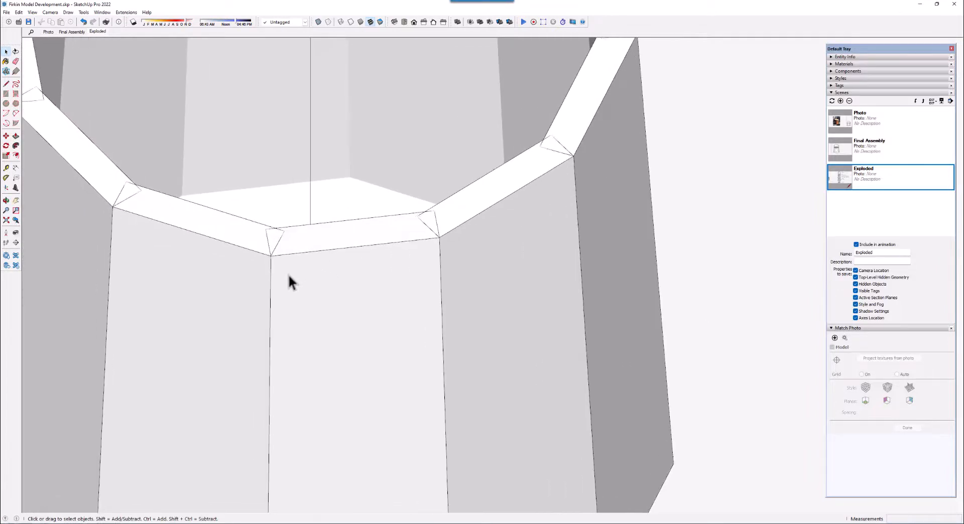
scroll(269, 273, "up", 3)
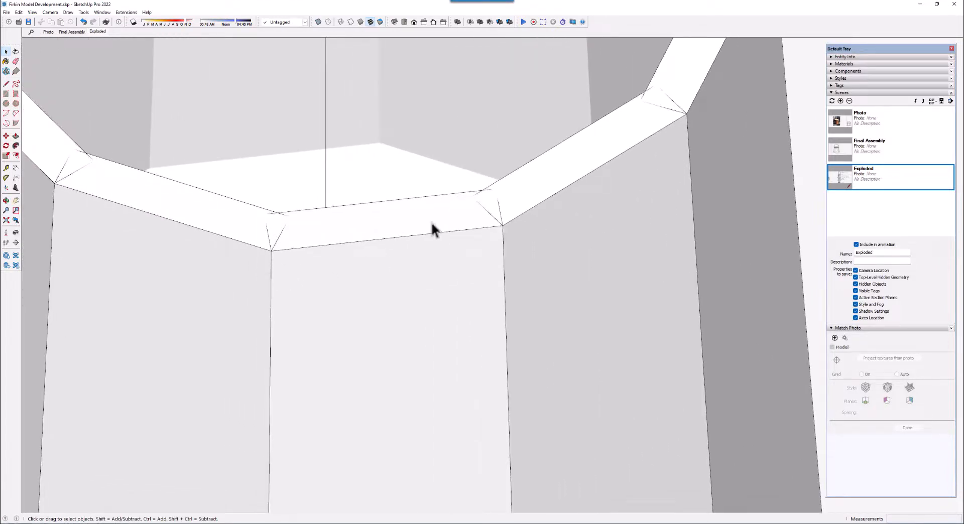
scroll(463, 222, "down", 2)
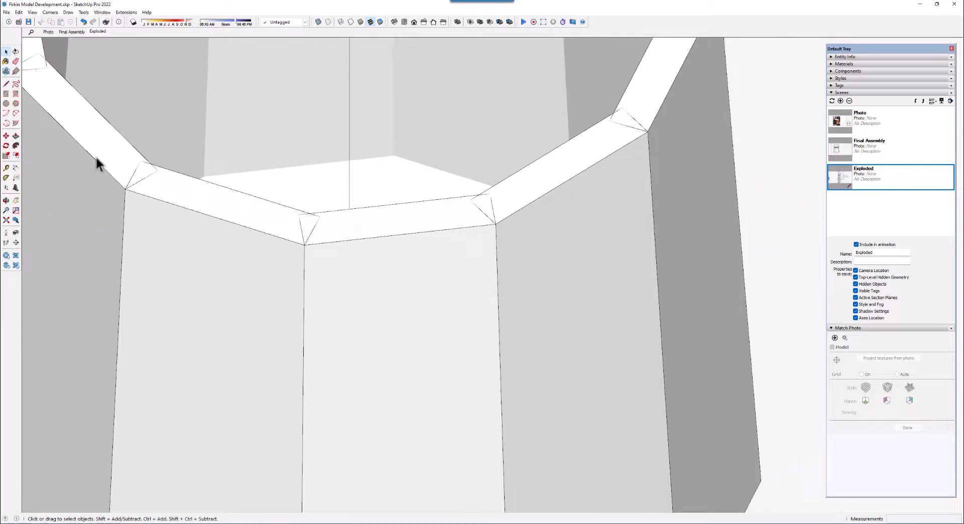
Step: Edit a front stave component and draw miter lines across both ends of its top, from outer corners to inner intersections with adjacent staves
left_click(6, 84)
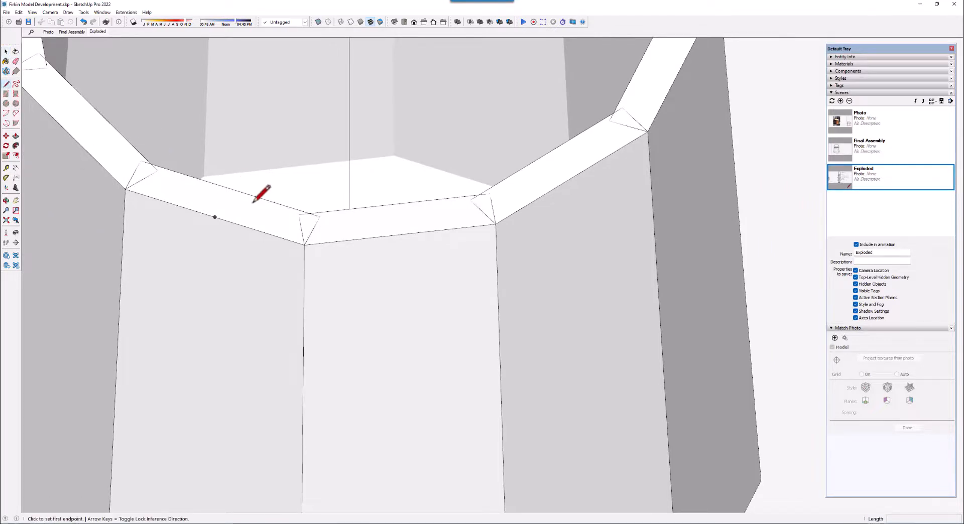
scroll(294, 237, "up", 2)
scroll(297, 241, "up", 1)
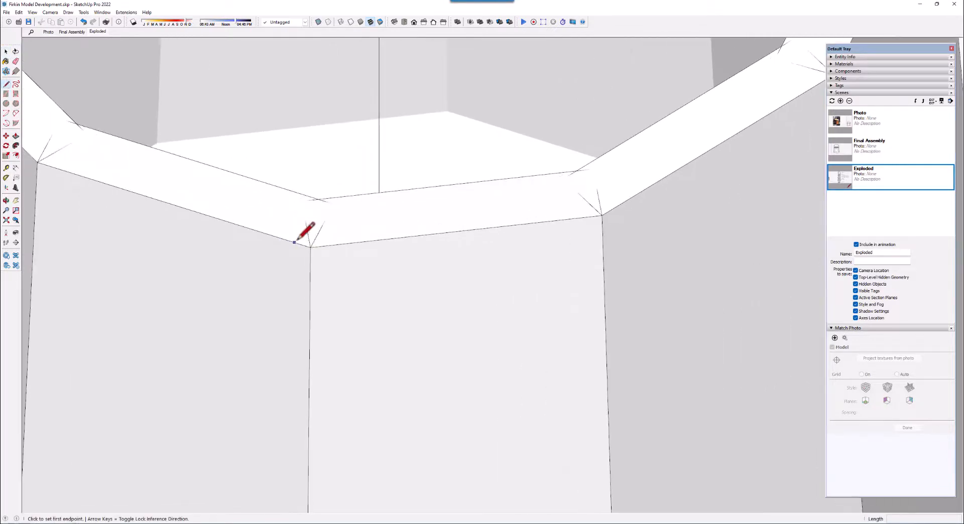
scroll(455, 223, "down", 1)
right_click(249, 240)
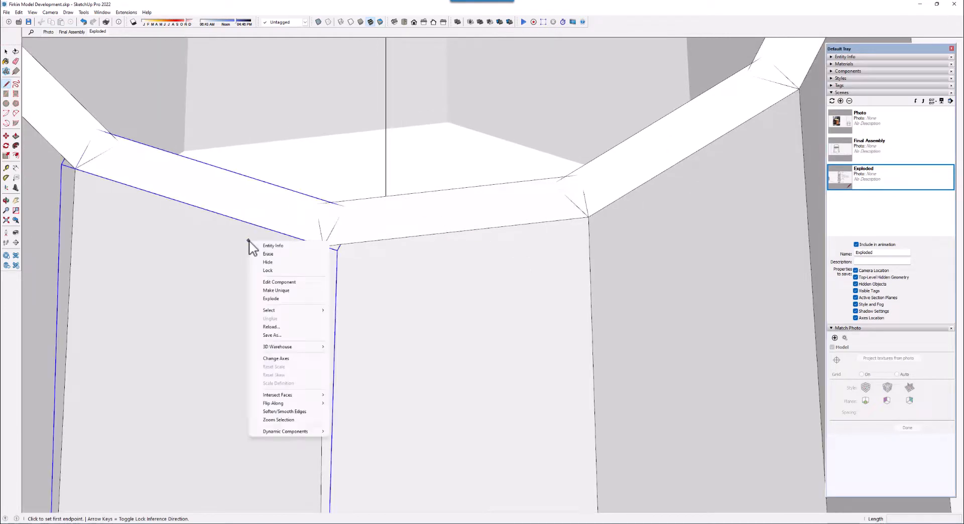
left_click(273, 282)
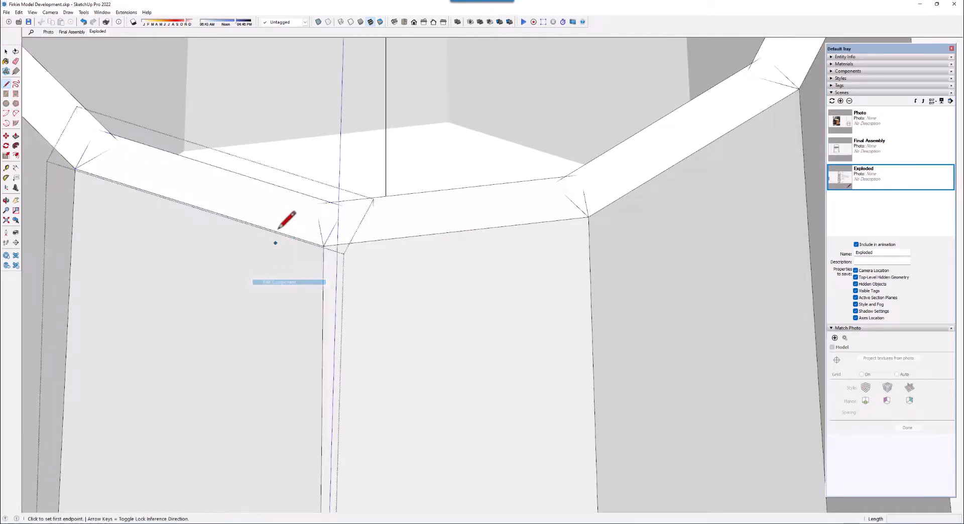
left_click(323, 245)
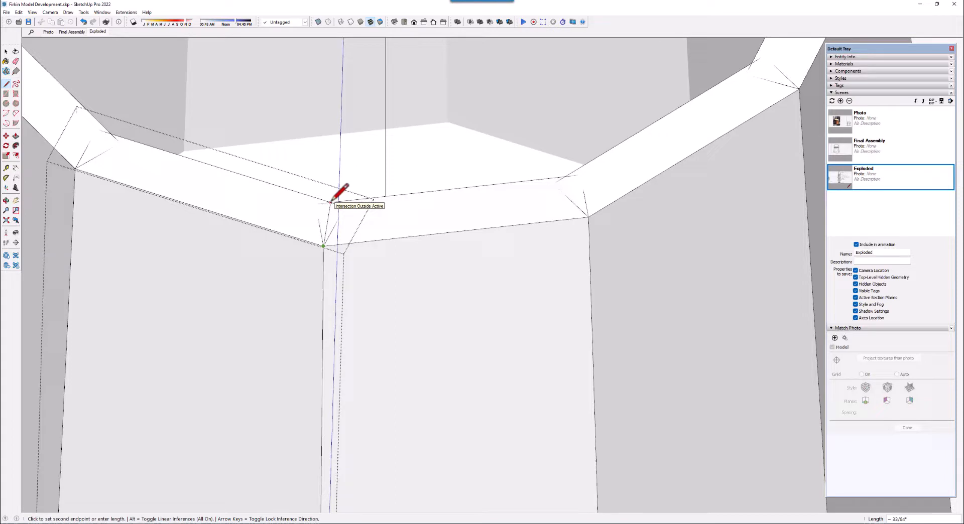
left_click(330, 202)
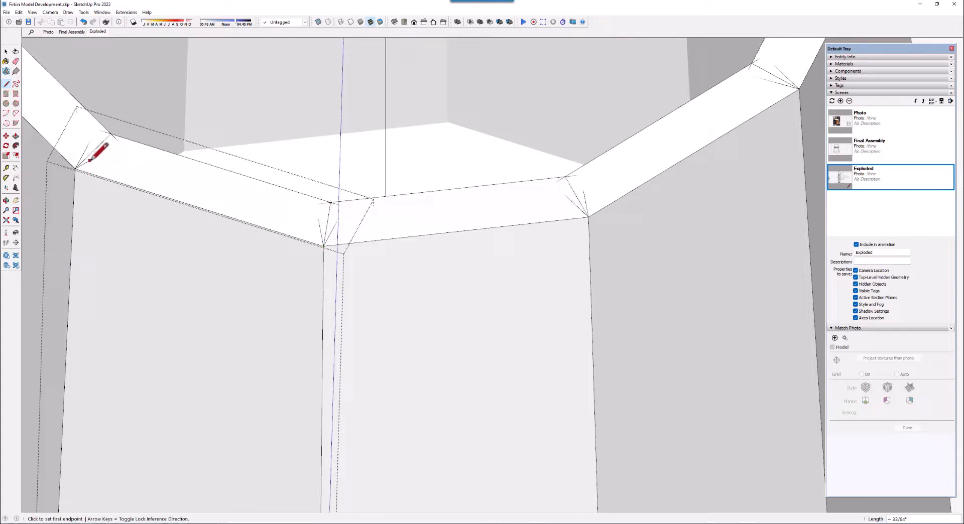
left_click(74, 168)
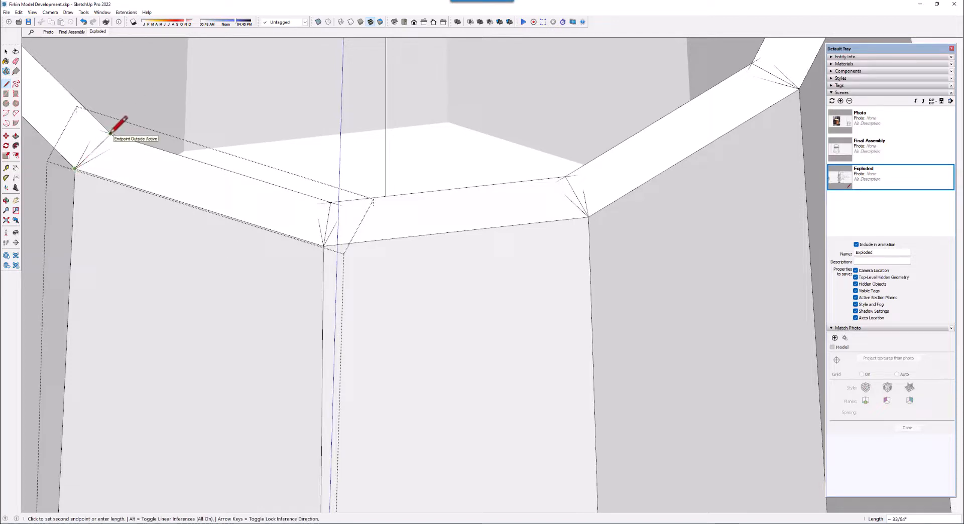
left_click(110, 133)
Step: Turn on X-ray display and draw a miter line across the stave's bottom end at the component origin corner
scroll(462, 200, "down", 2)
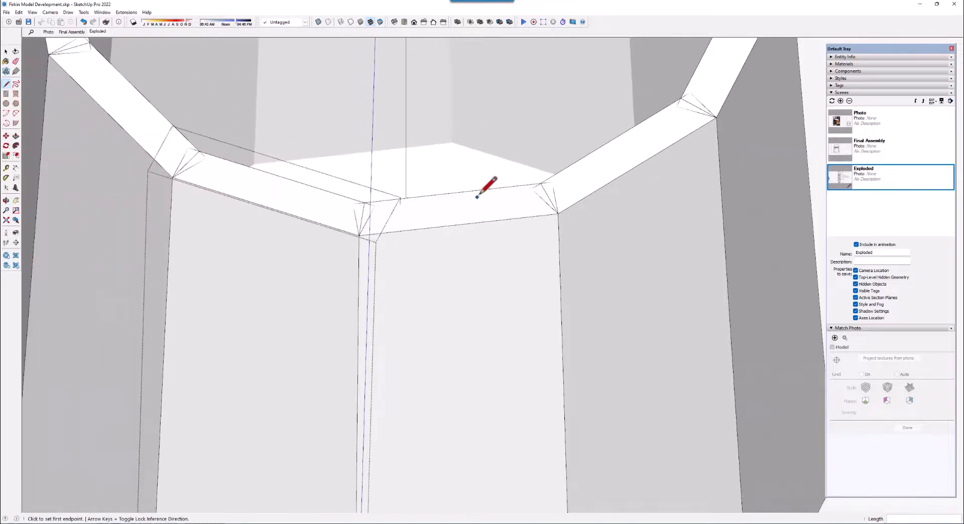
scroll(477, 196, "down", 1)
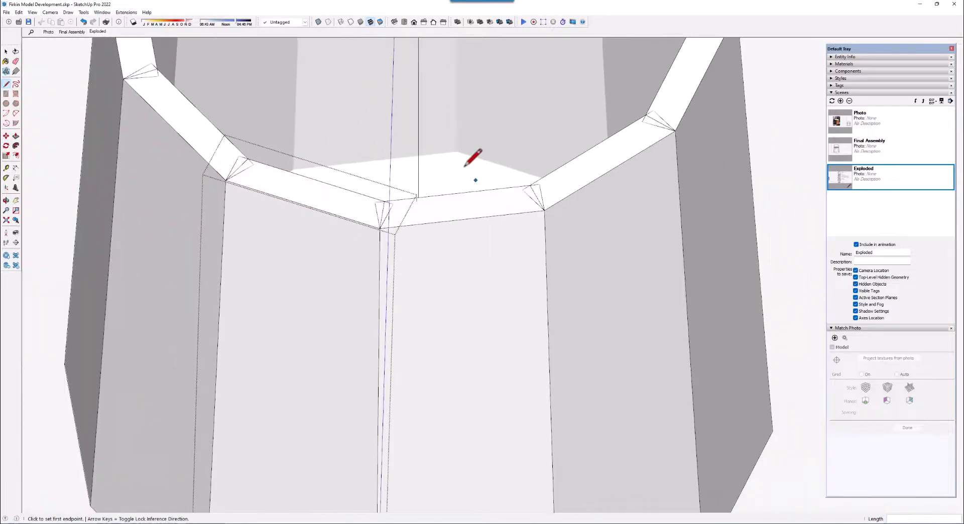
left_click(319, 22)
scroll(381, 125, "down", 2)
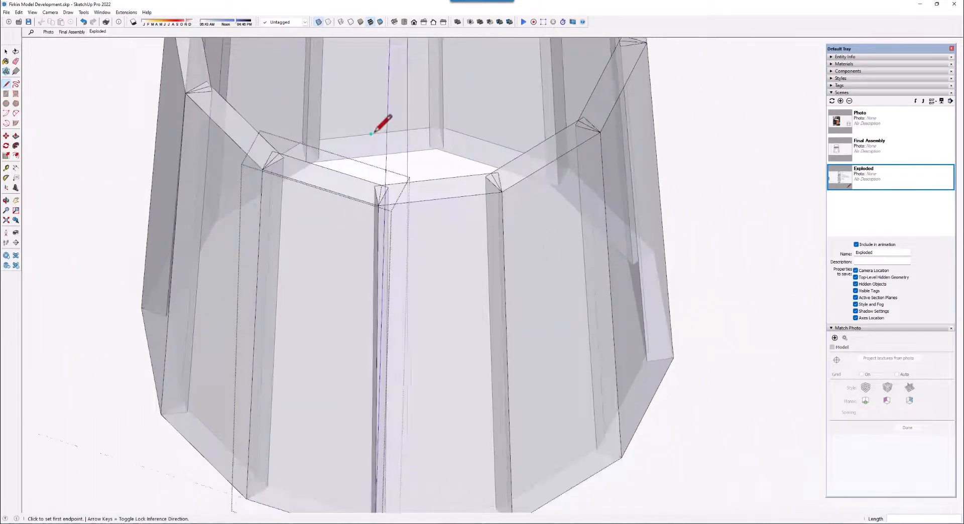
scroll(382, 454, "up", 3)
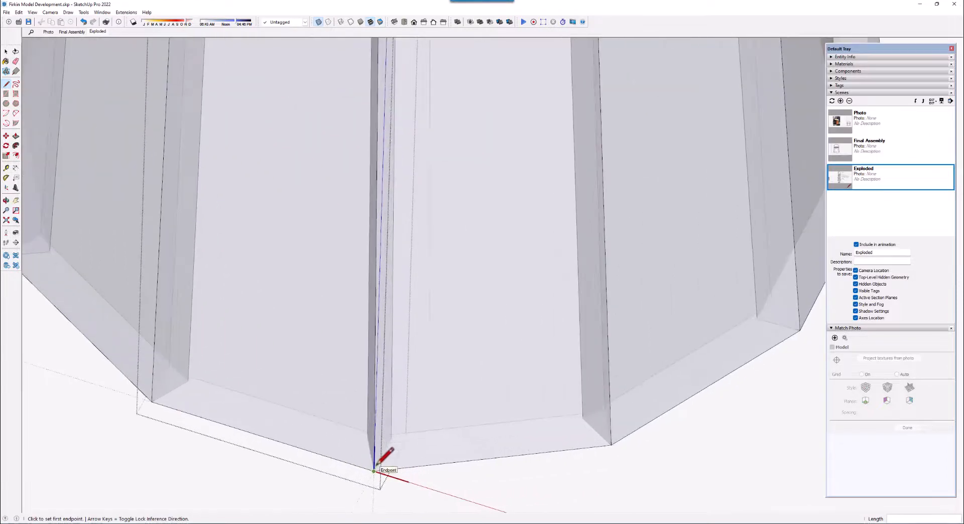
scroll(374, 471, "up", 2)
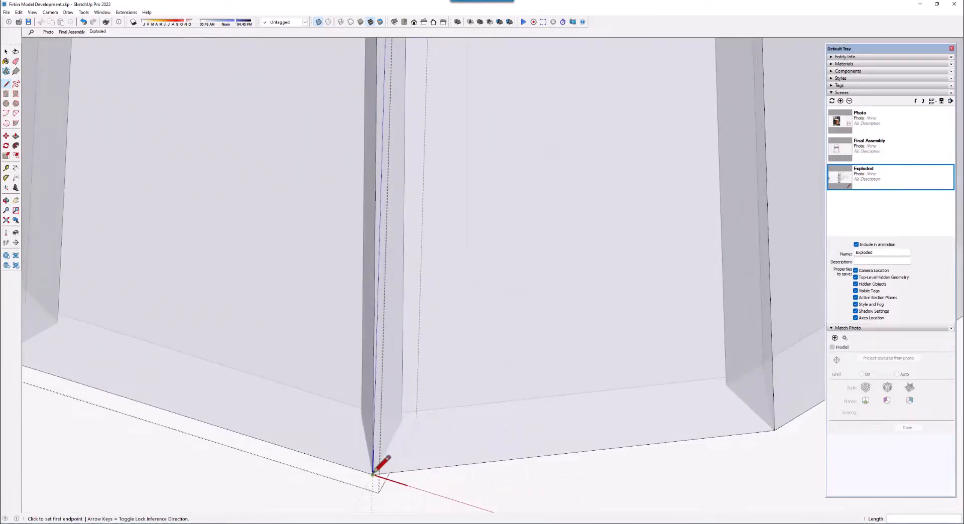
left_click(372, 474)
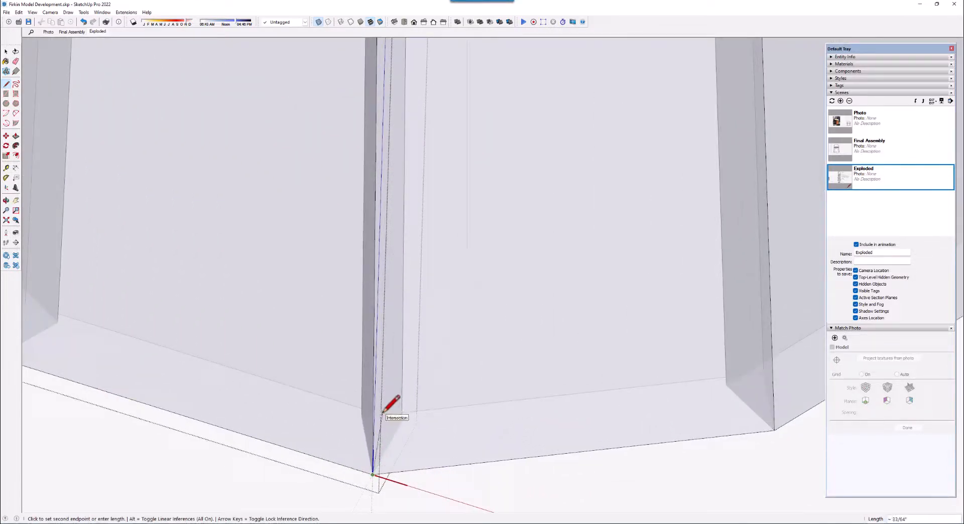
key("Escape")
Step: Draw the matching miter line from the stave's opposite outer bottom corner to the inner intersection and close the component
scroll(537, 391, "down", 2)
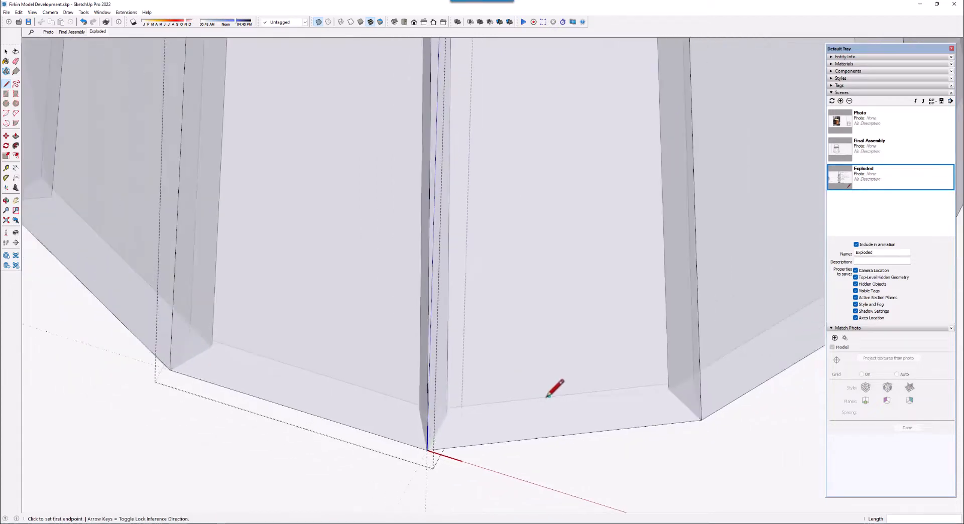
scroll(162, 361, "up", 2)
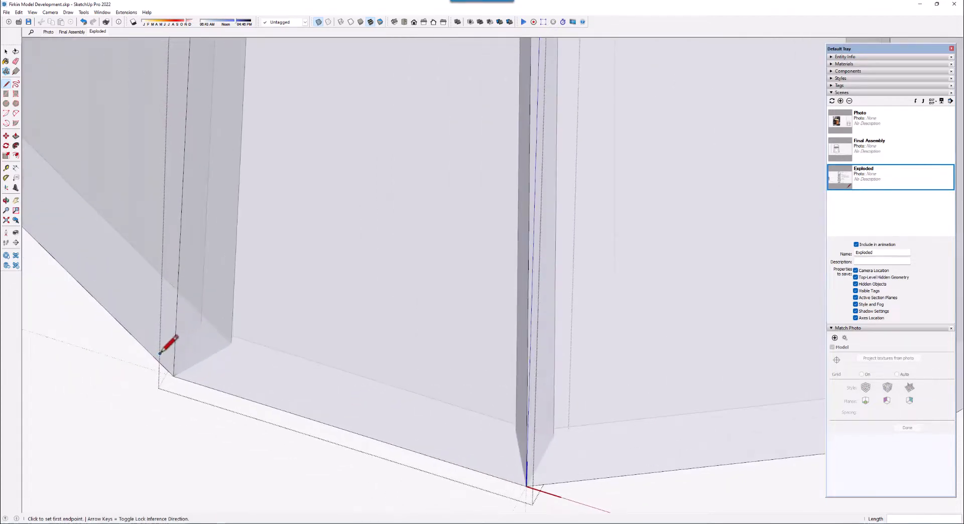
left_click(173, 376)
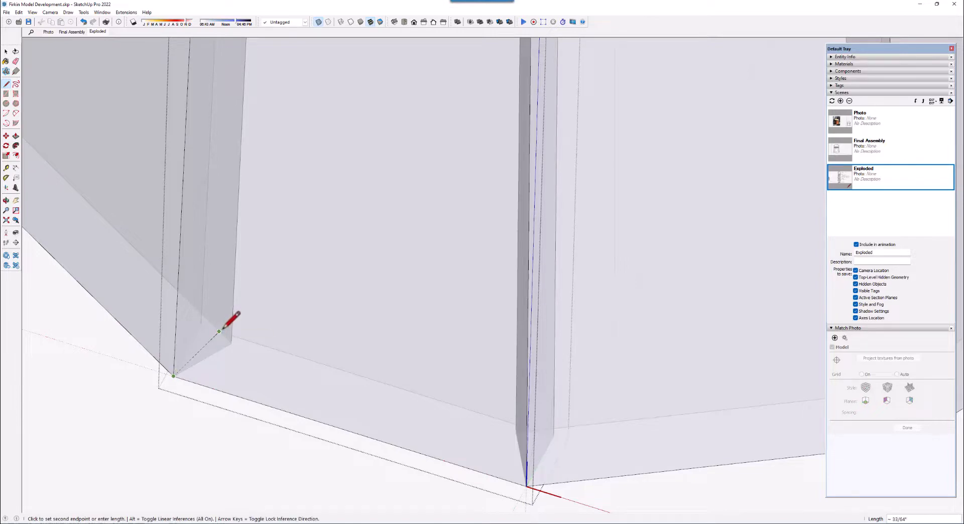
key("Escape")
scroll(298, 434, "down", 6)
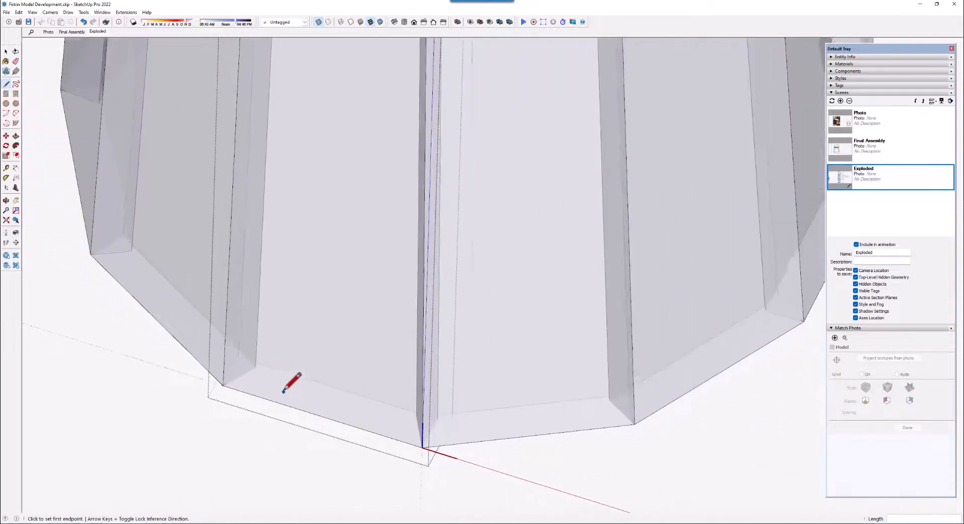
scroll(283, 383, "down", 1)
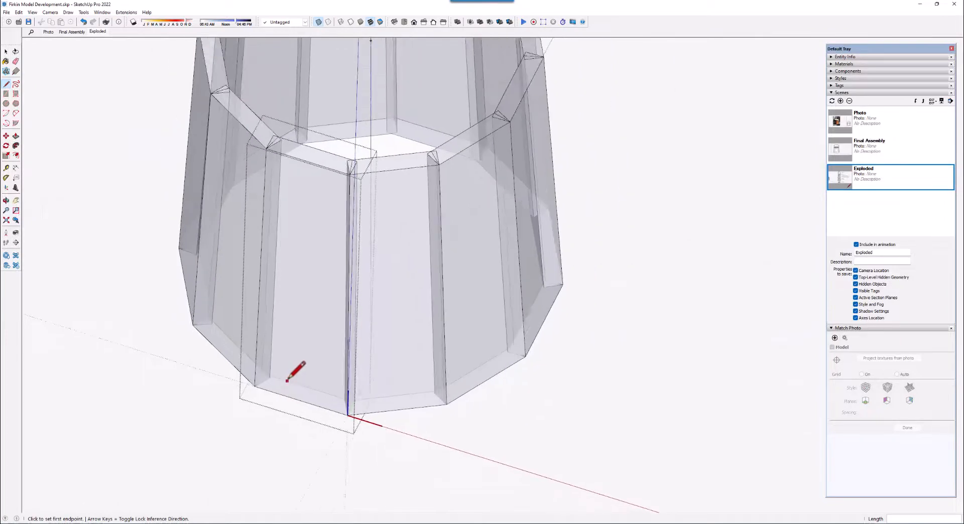
right_click(227, 443)
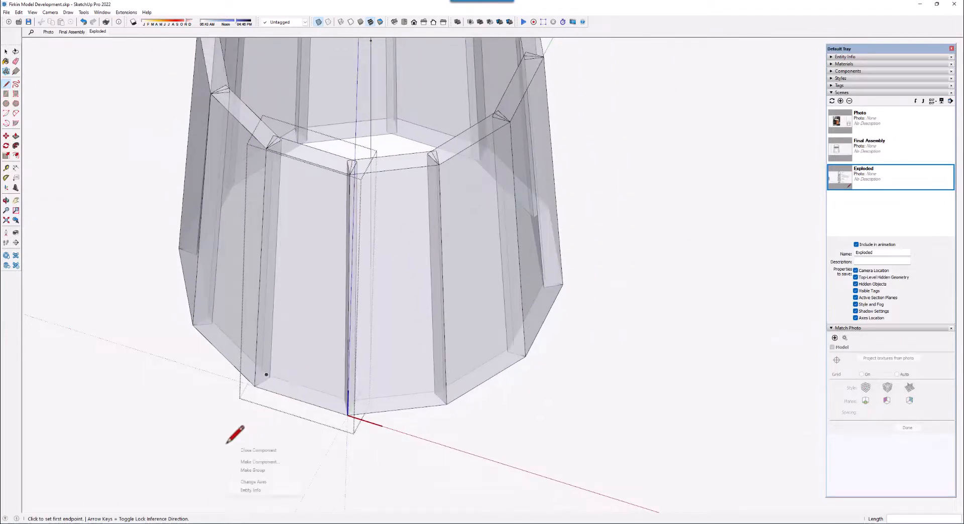
left_click(257, 451)
Step: Examine the miter lines at the top and bottom of the separate straightened stave copy from several sides
scroll(246, 377, "down", 1)
scroll(246, 376, "down", 4)
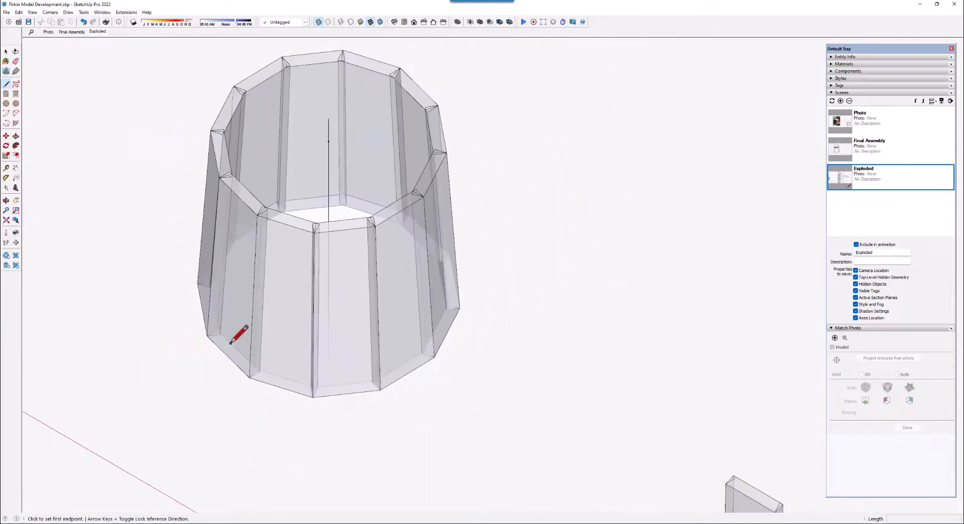
scroll(523, 305, "down", 2)
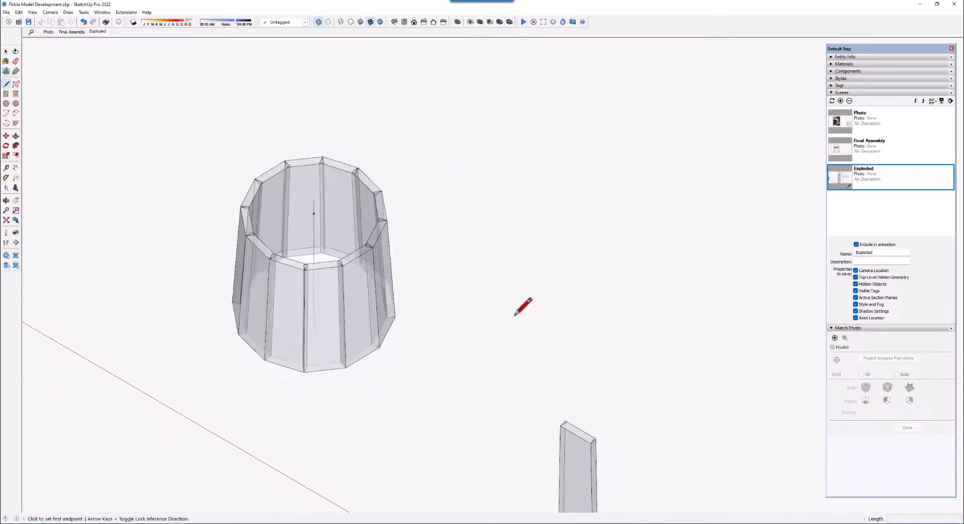
scroll(567, 501, "up", 5)
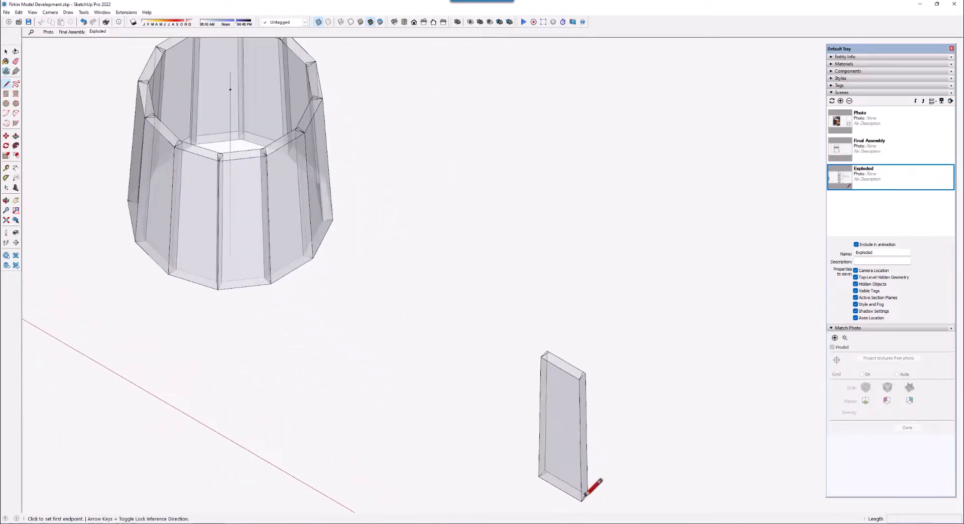
scroll(586, 494, "up", 4)
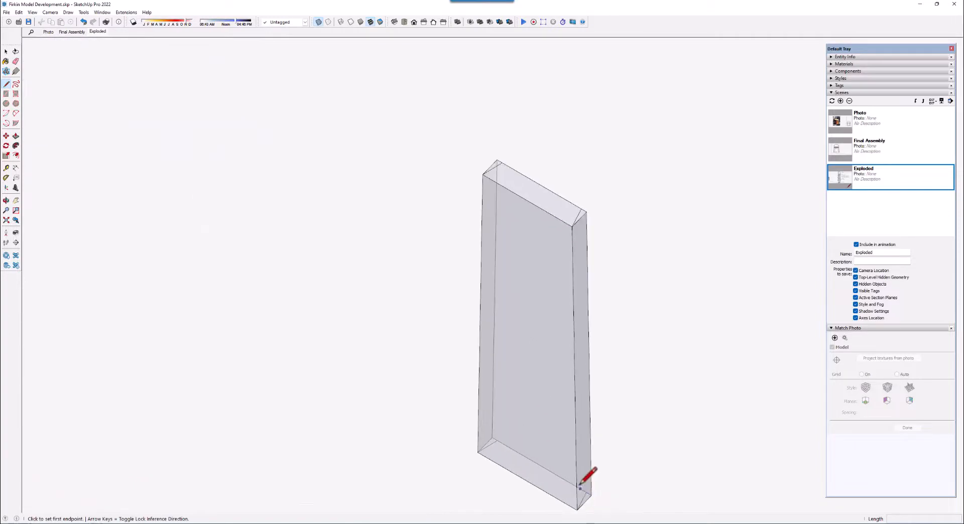
middle_click_drag(588, 476, 487, 460, "shift")
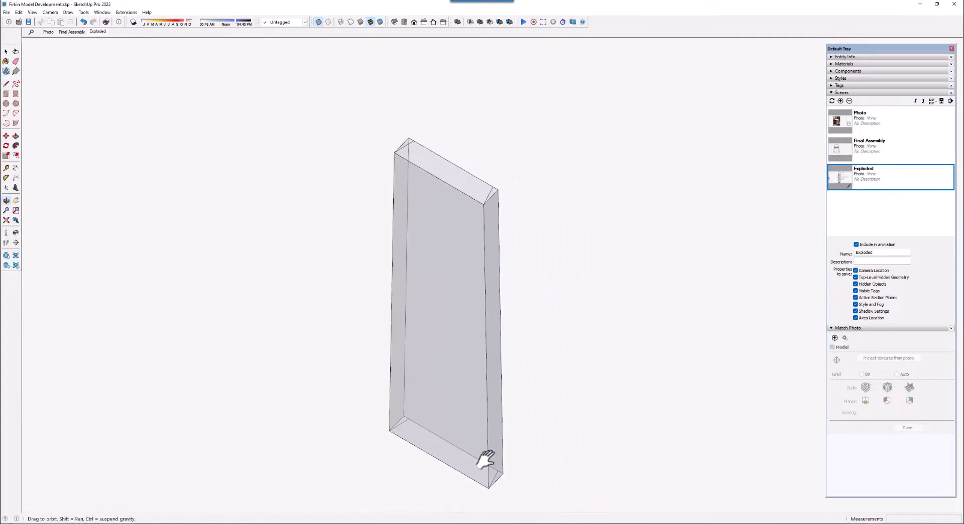
middle_click_drag(495, 421, 545, 405)
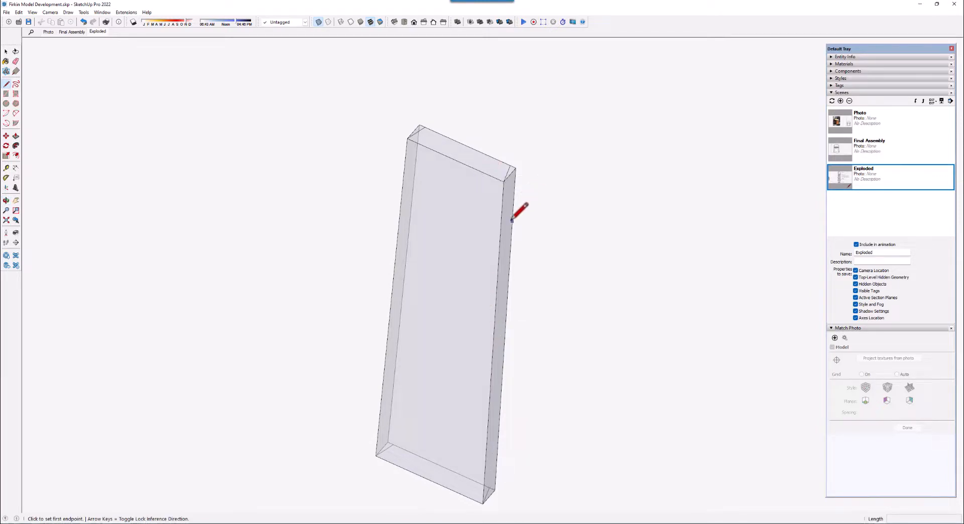
middle_click_drag(511, 219, 264, 195)
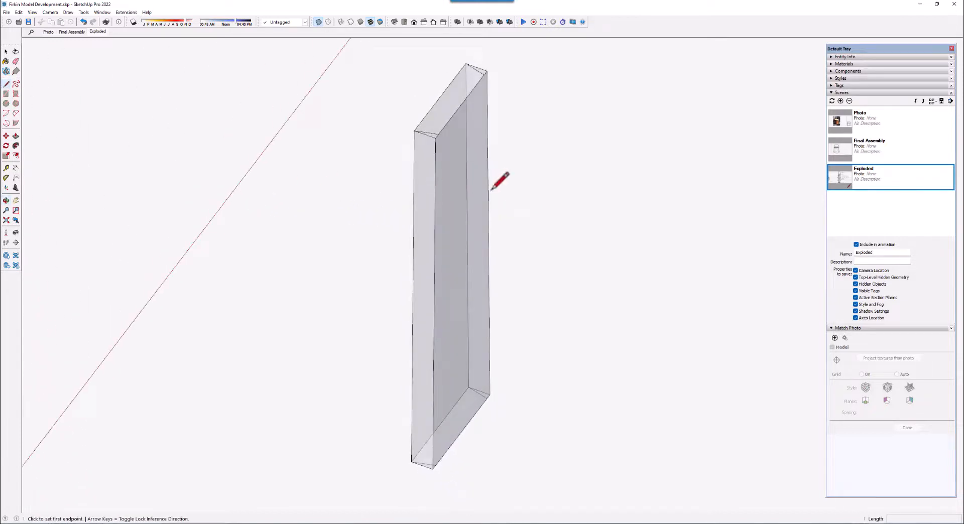
middle_click_drag(492, 189, 359, 193)
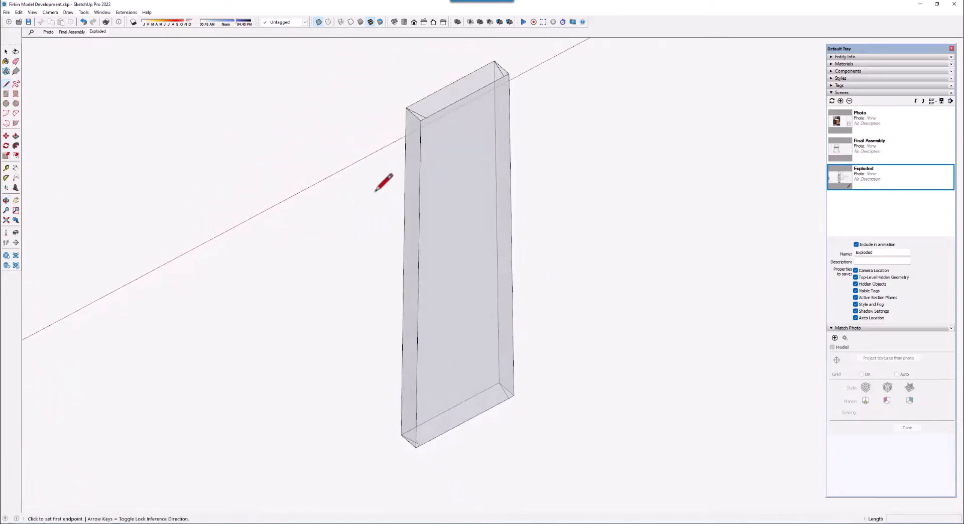
Step: Edit the straight stave copy and draw lines down its inner face joining the top and bottom miter endpoints at both sides
right_click(449, 158)
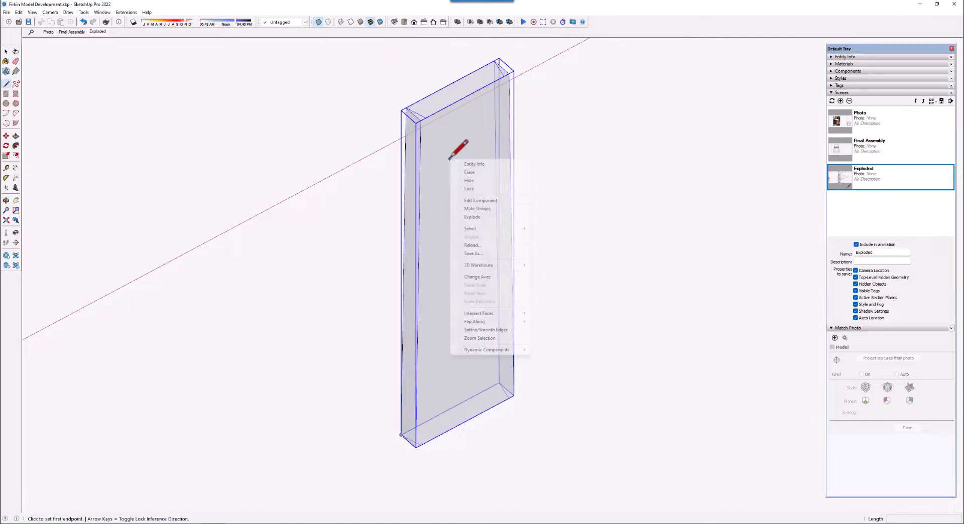
left_click(474, 201)
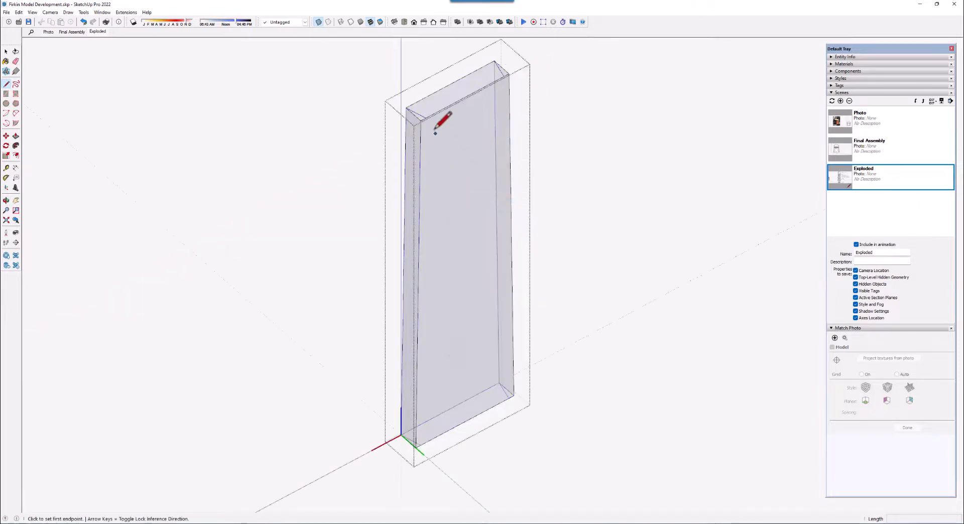
left_click(426, 117)
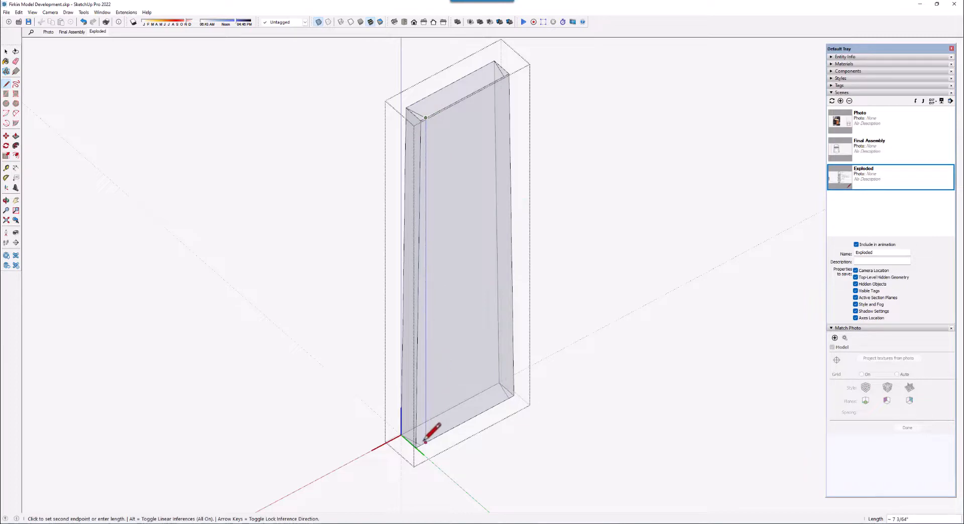
left_click(421, 444)
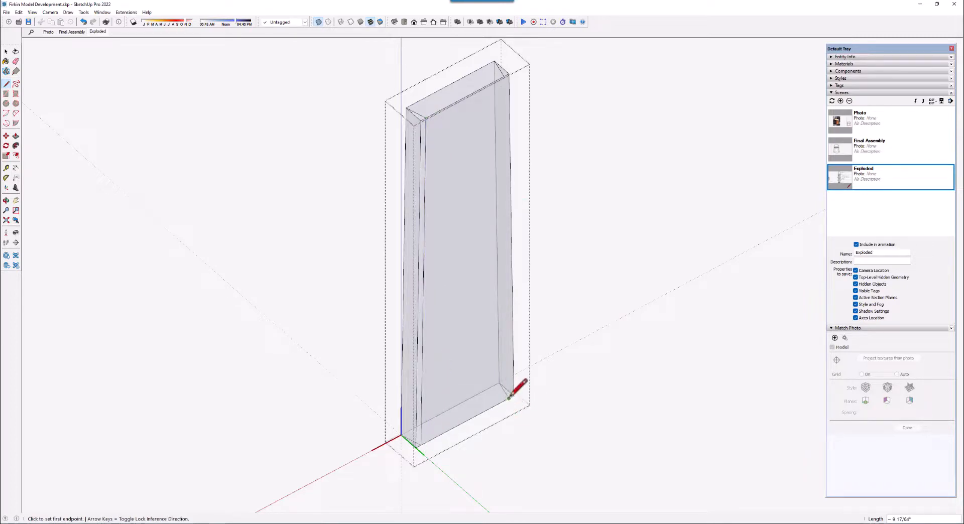
left_click(509, 398)
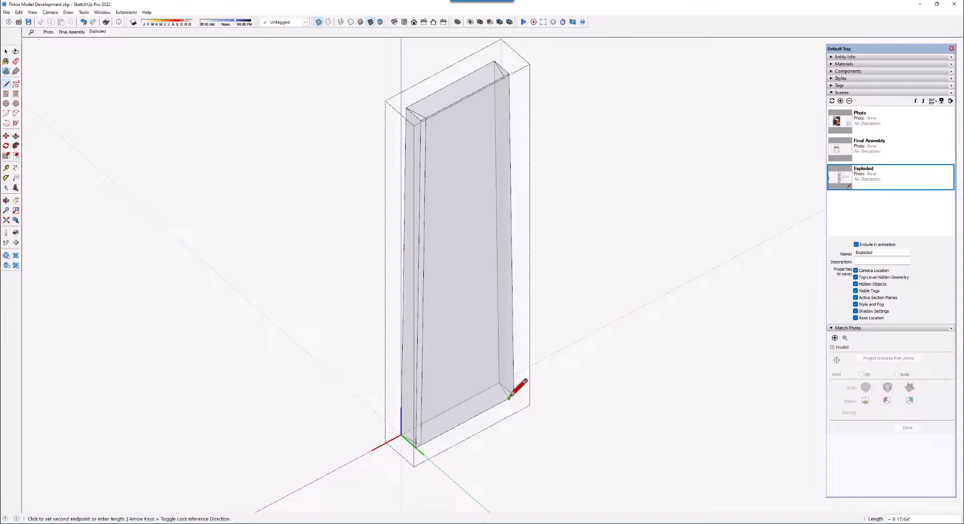
left_click(504, 75)
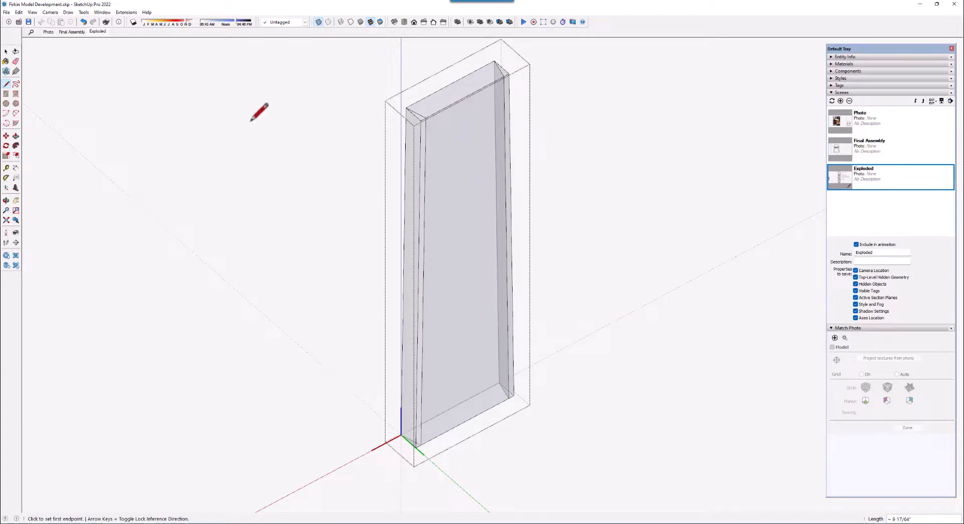
Step: Erase the stave's two waste corner edges outside the miter lines and turn off X-ray display
left_click(15, 61)
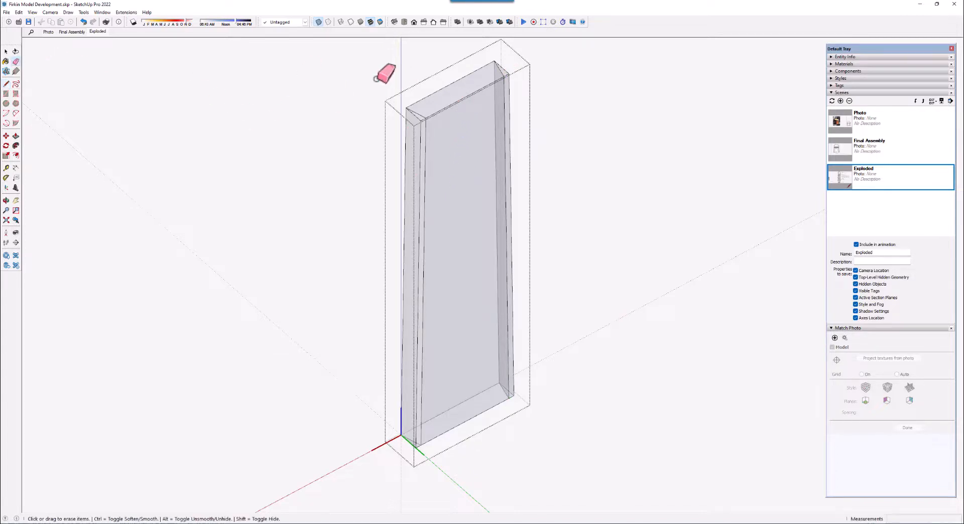
left_click(507, 73)
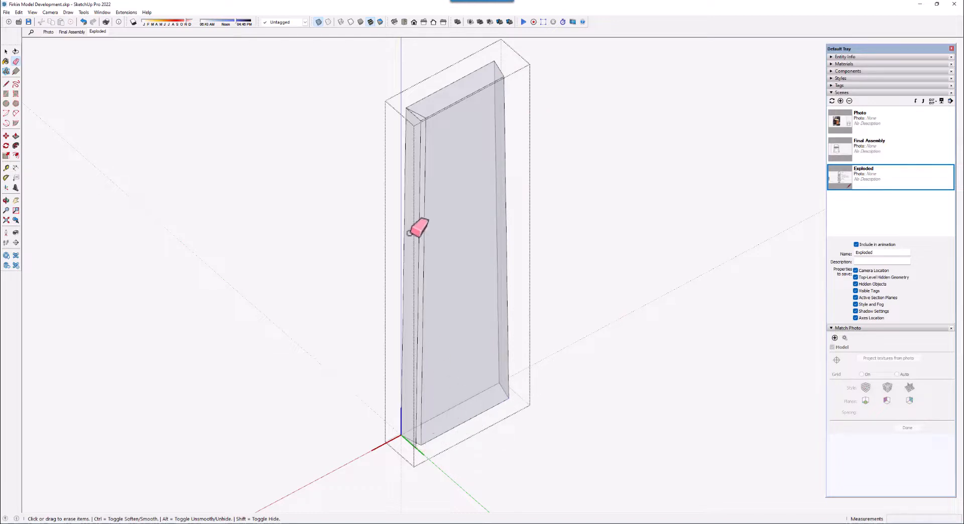
left_click(419, 121)
middle_click_drag(437, 112, 194, 187)
left_click_drag(193, 188, 815, 215)
left_click_drag(468, 264, 577, 254)
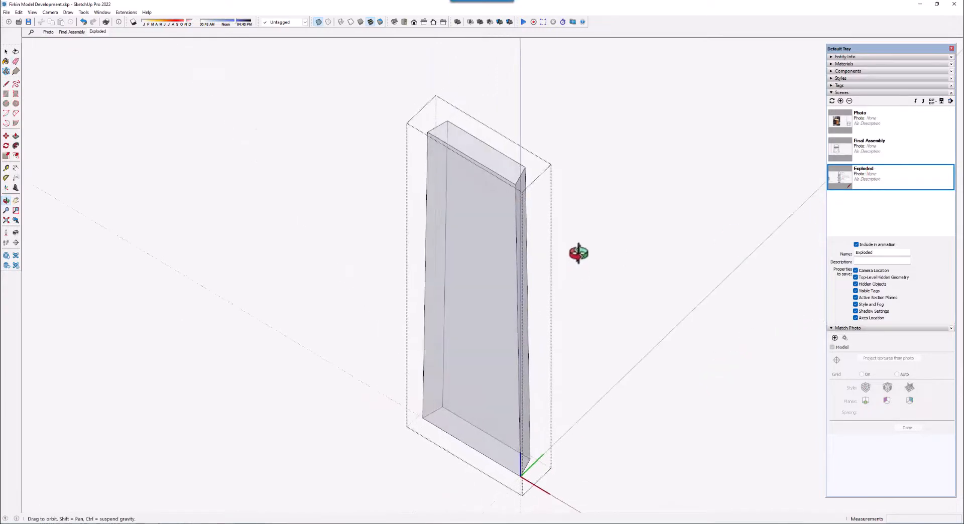
left_click(320, 22)
key("e")
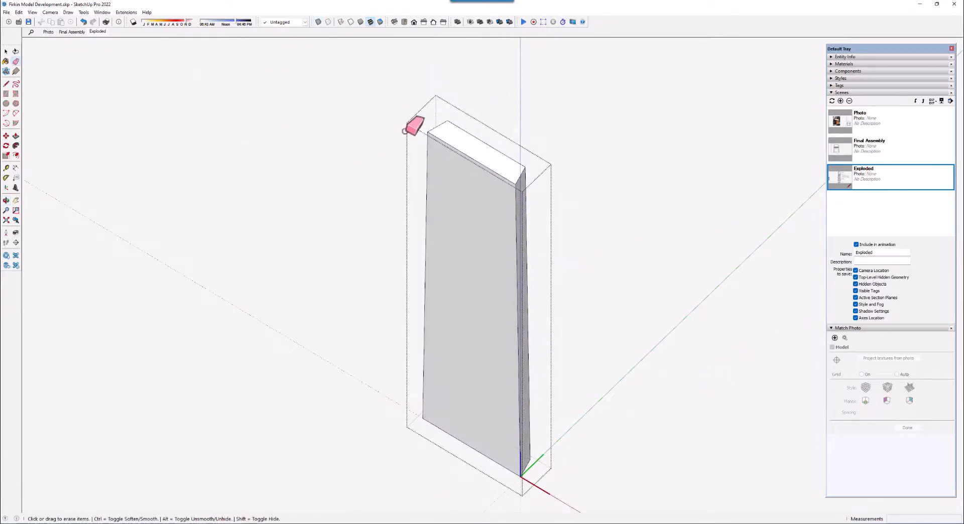
Step: Examine the mitered joints around the bucket's rim and the beveled sides of the separate stave
scroll(409, 121, "down", 3)
key("o")
mouse_move(414, 232)
left_mouse_down()
mouse_move(482, 224)
mouse_move(549, 258)
mouse_move(553, 278)
mouse_move(450, 129)
left_mouse_up()
key("e")
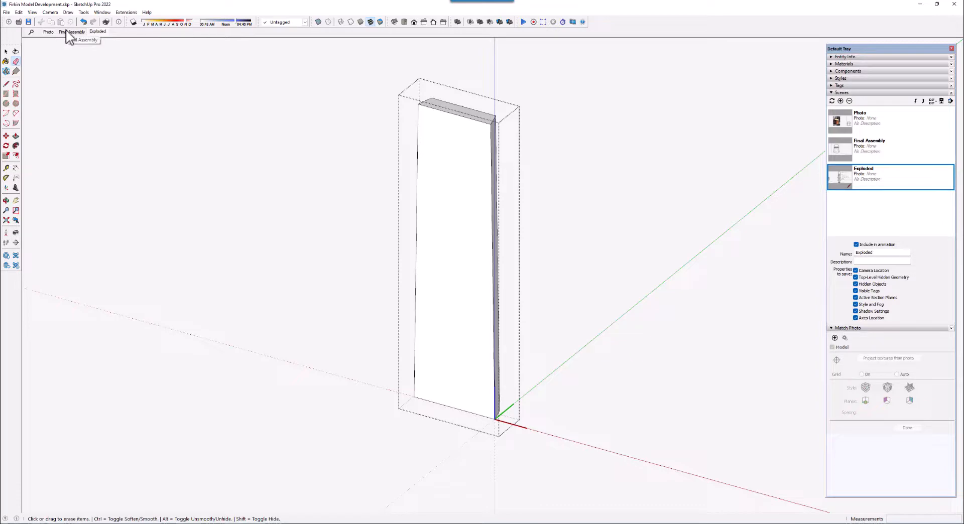
scroll(600, 249, "down", 3)
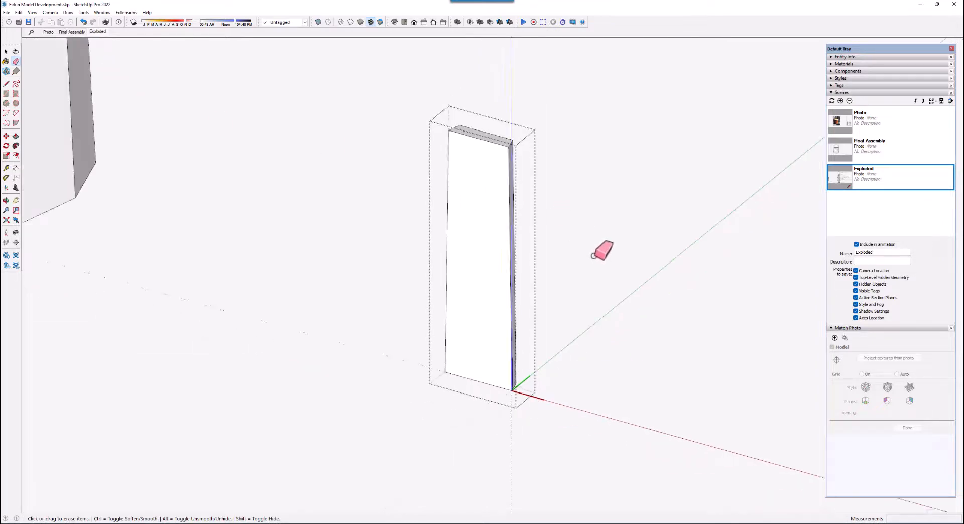
scroll(636, 282, "down", 2)
scroll(548, 232, "down", 2)
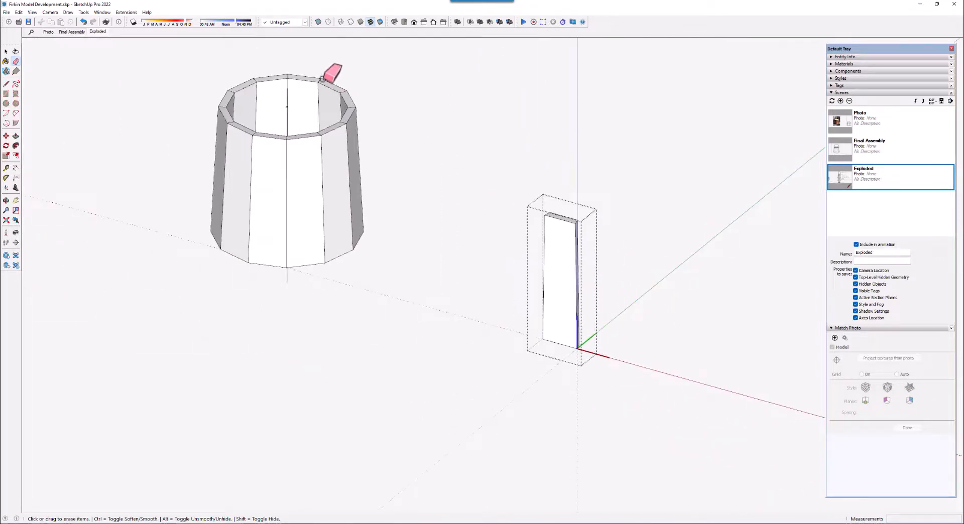
scroll(324, 78, "up", 3)
scroll(329, 73, "up", 4)
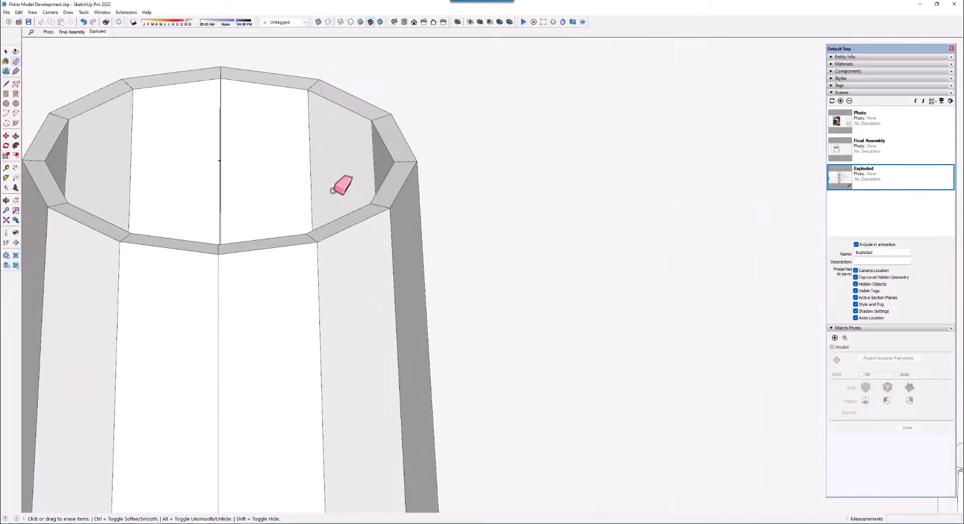
mouse_move(340, 187)
middle_mouse_down()
mouse_move(333, 213)
mouse_move(374, 260)
mouse_move(407, 256)
mouse_move(421, 240)
middle_mouse_up()
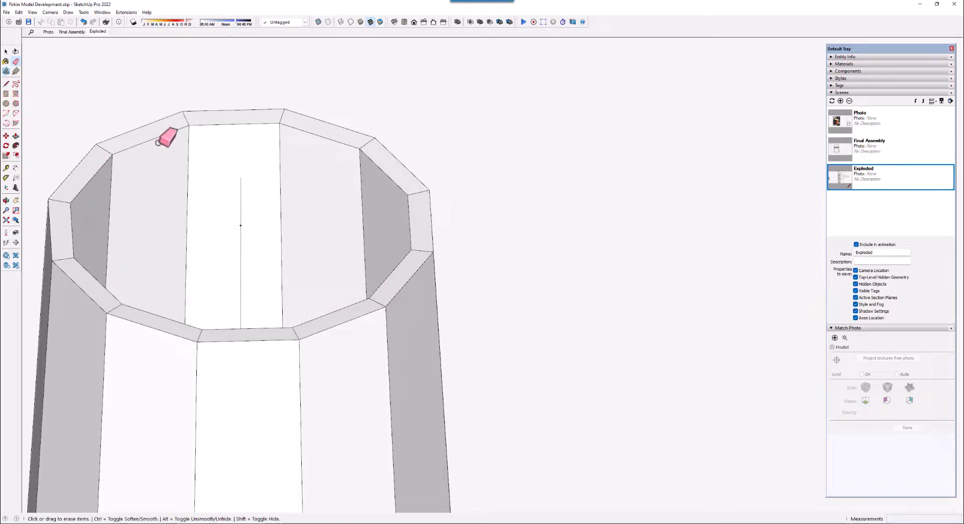
mouse_move(430, 223)
middle_mouse_down()
mouse_move(338, 231)
mouse_move(320, 217)
mouse_move(218, 212)
middle_mouse_up()
scroll(219, 212, "down", 4)
scroll(219, 213, "down", 2)
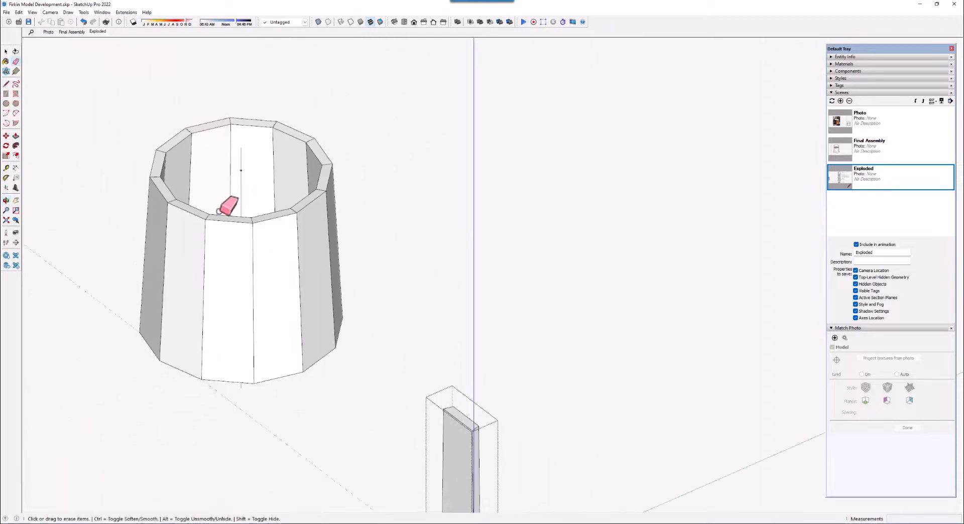
scroll(455, 360, "down", 2)
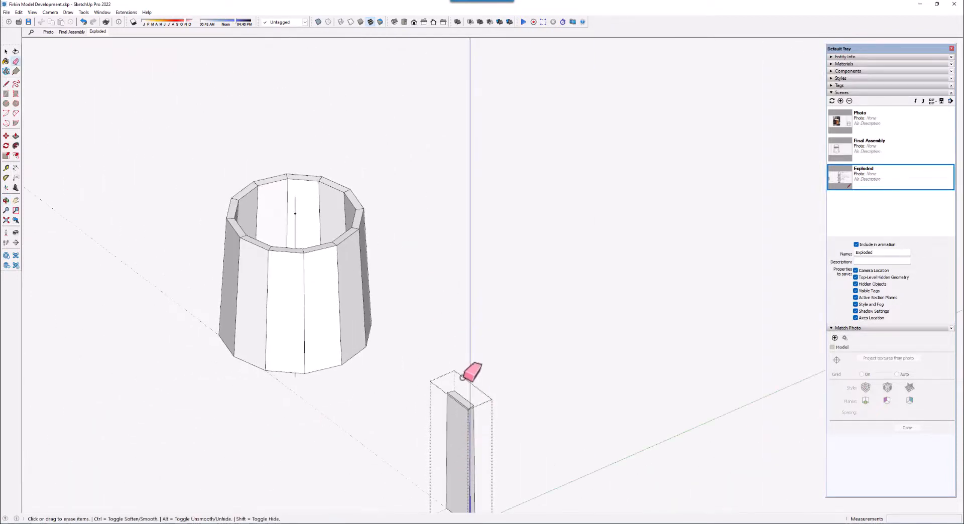
scroll(461, 401, "down", 2)
scroll(464, 473, "up", 4)
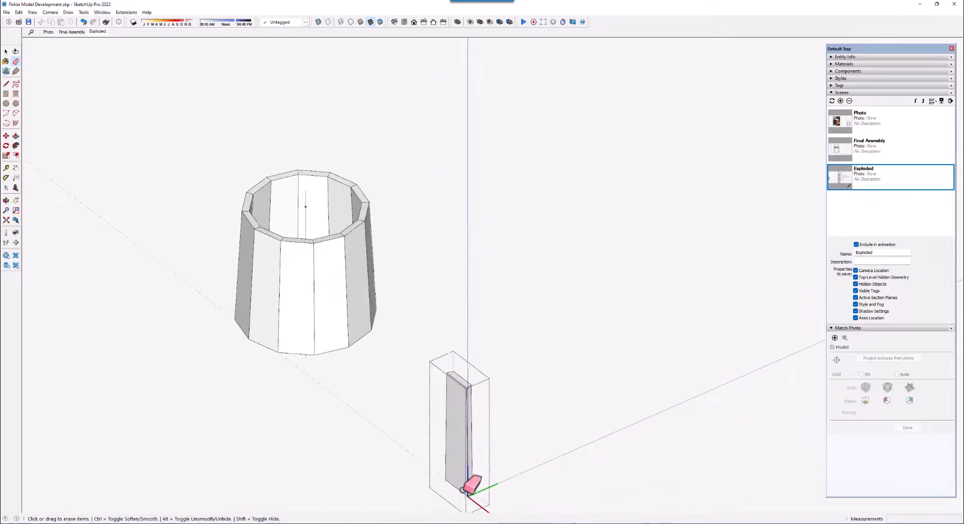
mouse_move(464, 490)
middle_mouse_down()
mouse_move(460, 479)
mouse_move(503, 448)
middle_mouse_up()
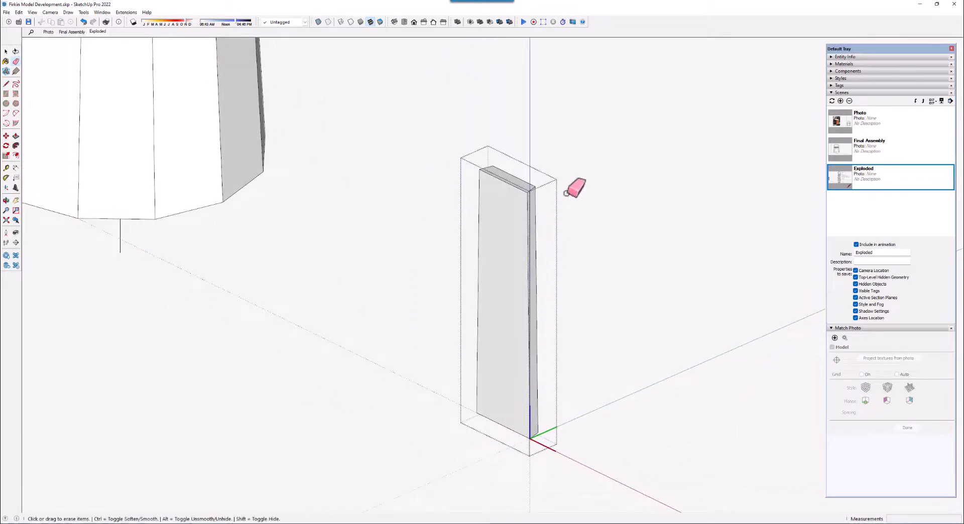
scroll(544, 416, "up", 2)
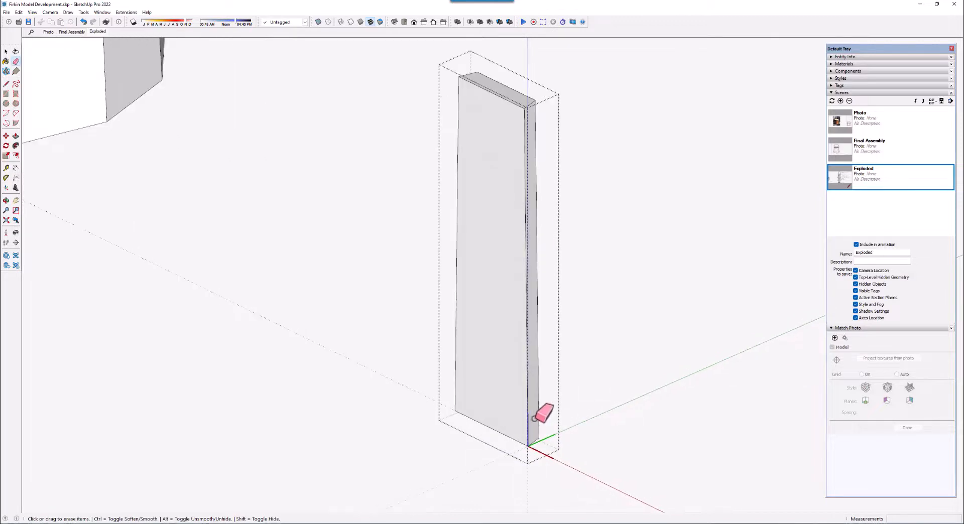
mouse_move(536, 398)
middle_mouse_down()
mouse_move(517, 409)
mouse_move(377, 418)
mouse_move(258, 389)
mouse_move(330, 415)
middle_mouse_up()
scroll(538, 466, "down", 2)
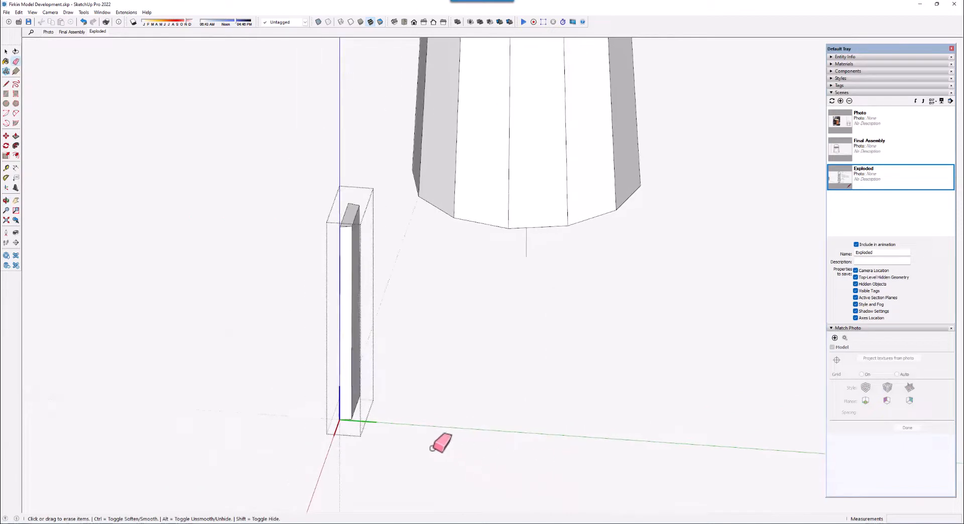
mouse_move(412, 427)
middle_mouse_down()
mouse_move(330, 420)
mouse_move(302, 403)
middle_mouse_up()
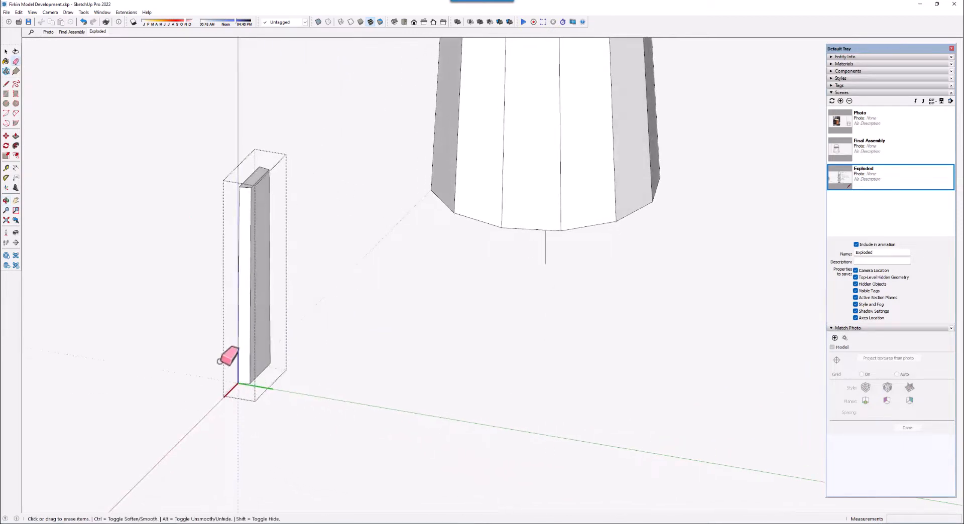
Step: Place a guide 3/4" above the bottom edge of the stave's inner face and a second guide 1/4" above it
scroll(229, 356, "up", 4)
scroll(227, 359, "up", 4)
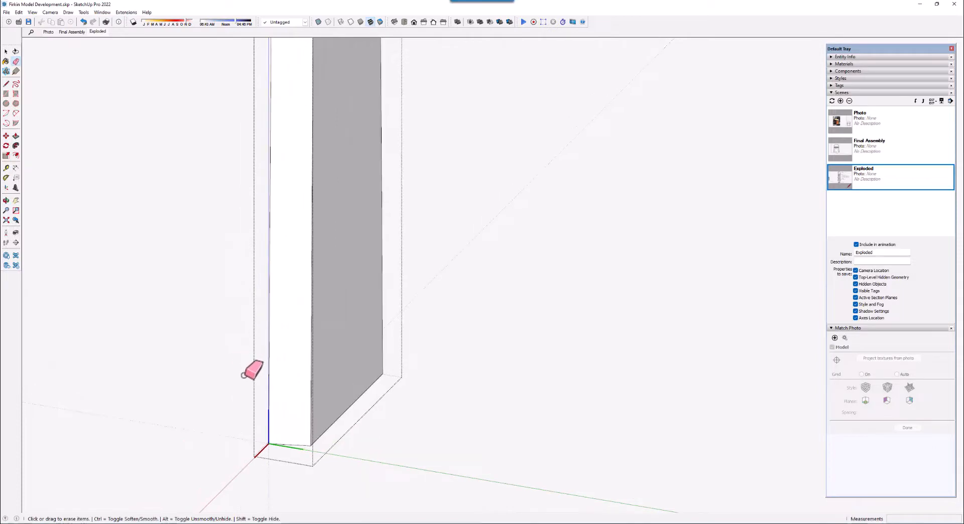
left_click(7, 168)
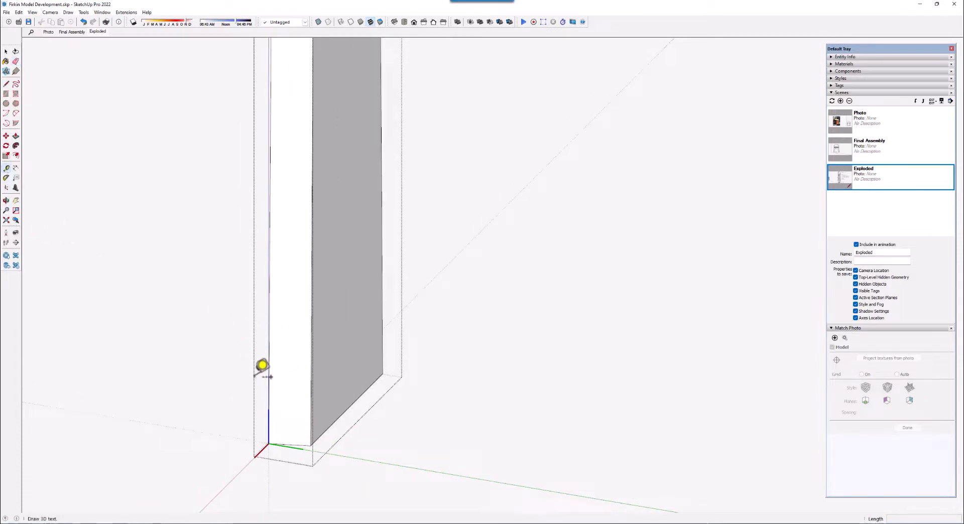
left_click(355, 400)
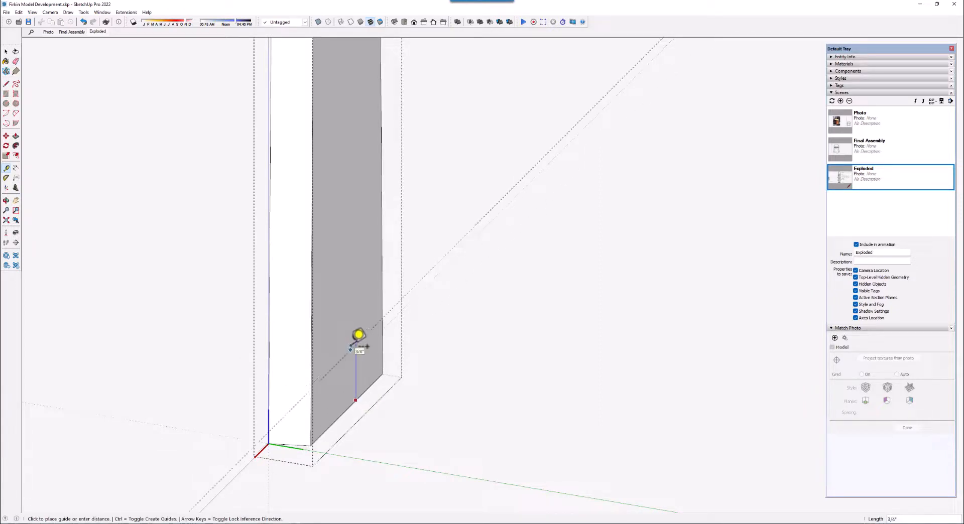
left_click(350, 350)
middle_click_drag(291, 380, 216, 329)
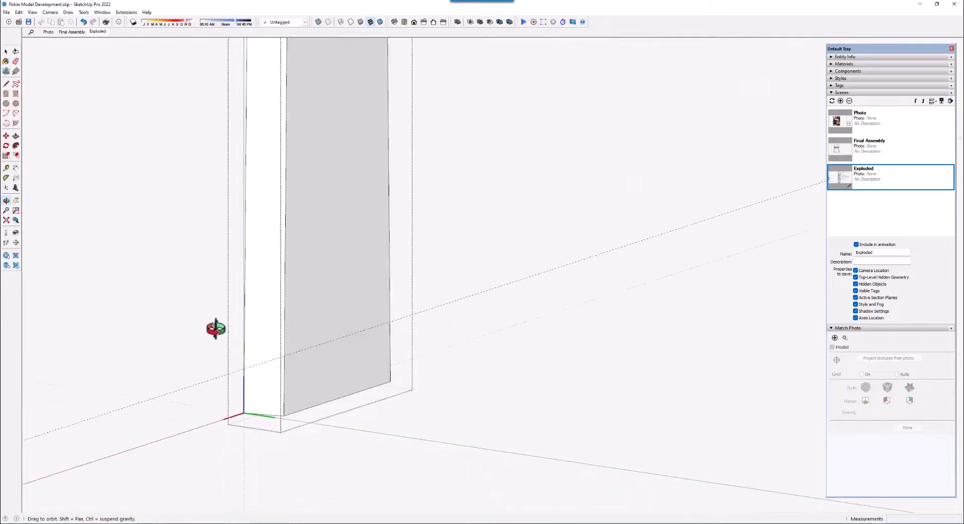
left_click(336, 339)
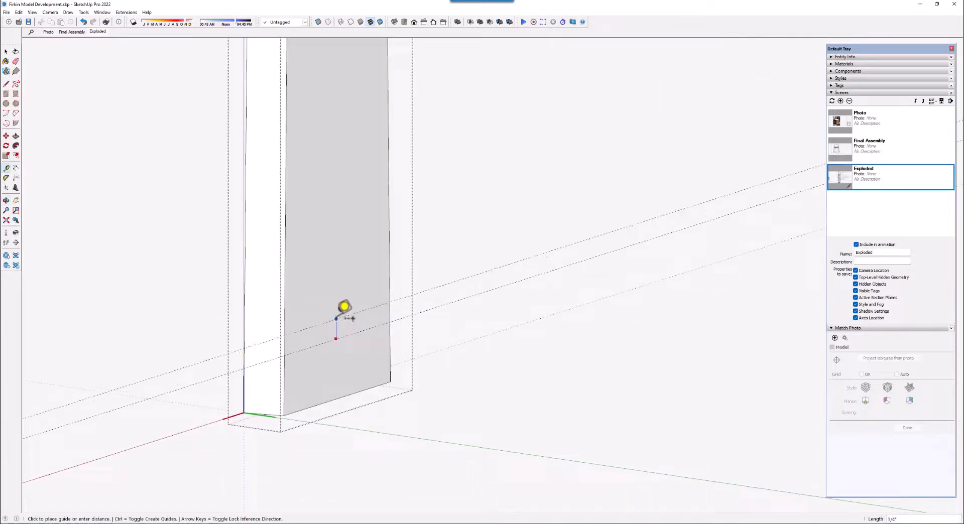
left_click(336, 318)
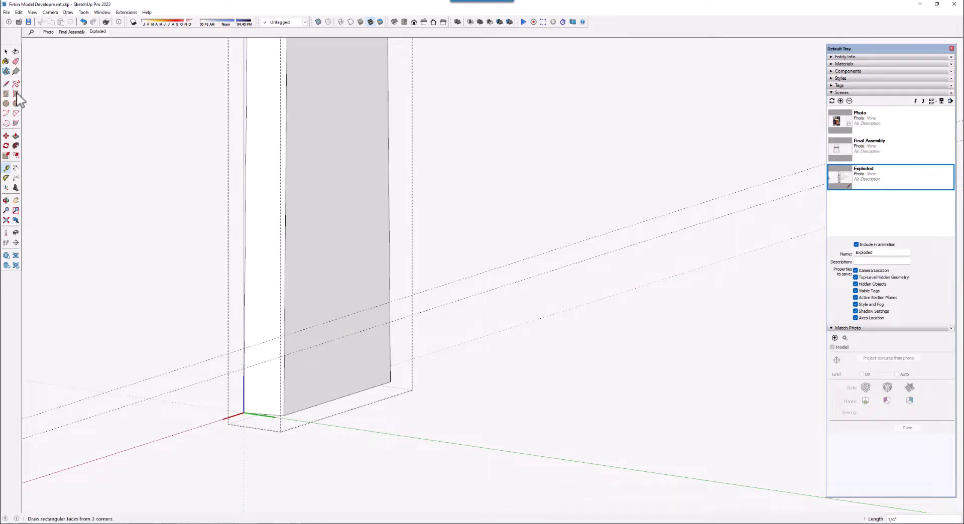
Step: Draw lines across the stave's inner face along both guides, from side edge to side edge, to outline the groove
left_click(6, 85)
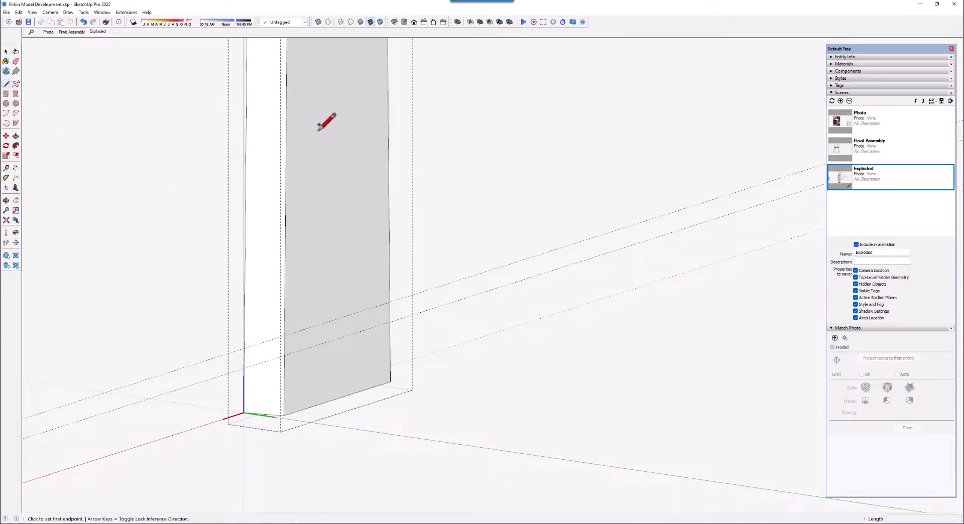
left_click(285, 335)
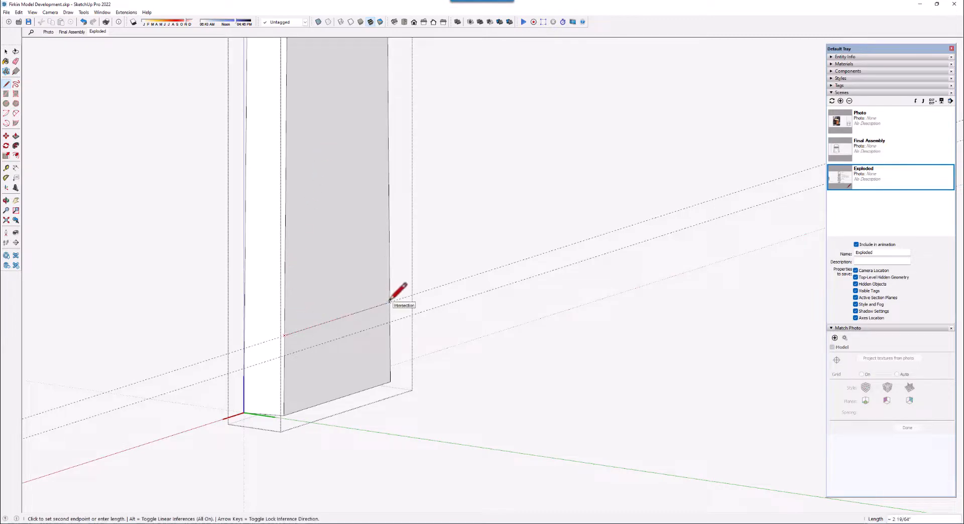
left_click(390, 302)
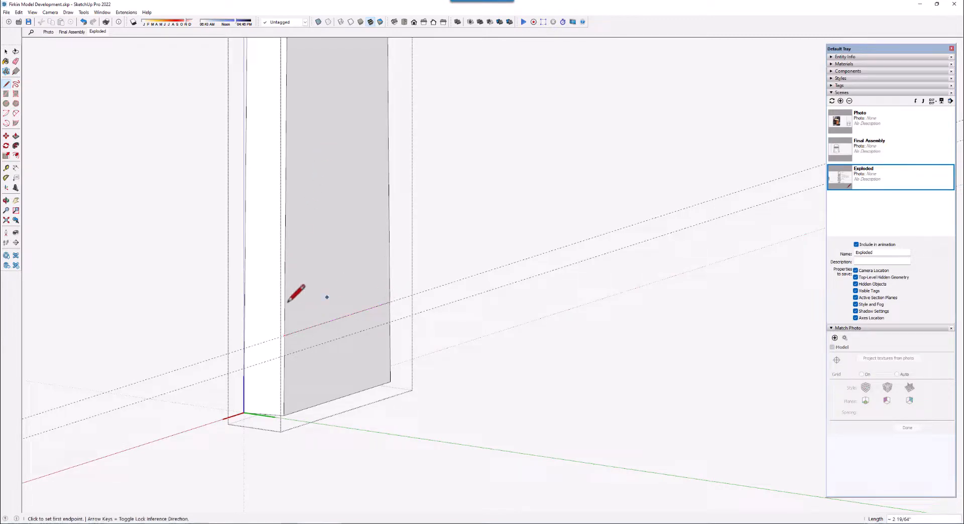
left_click(284, 356)
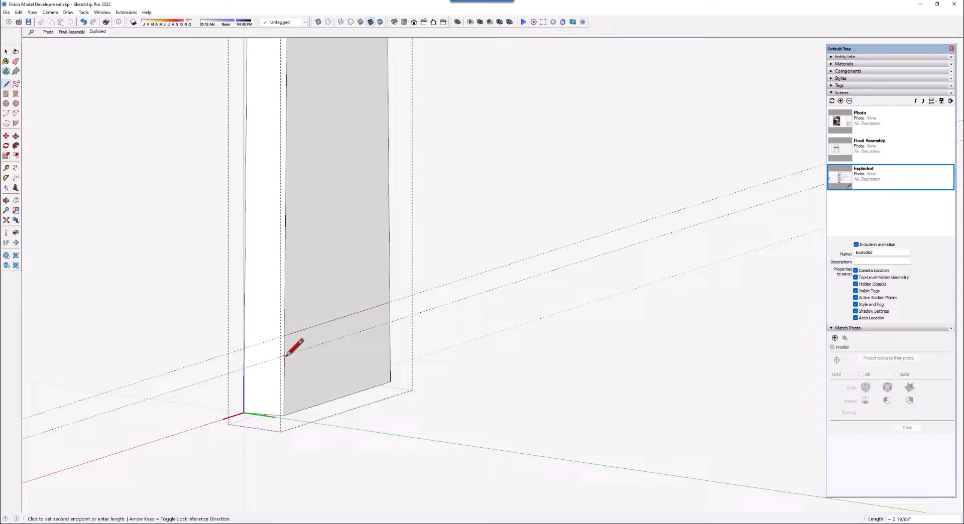
left_click(390, 322)
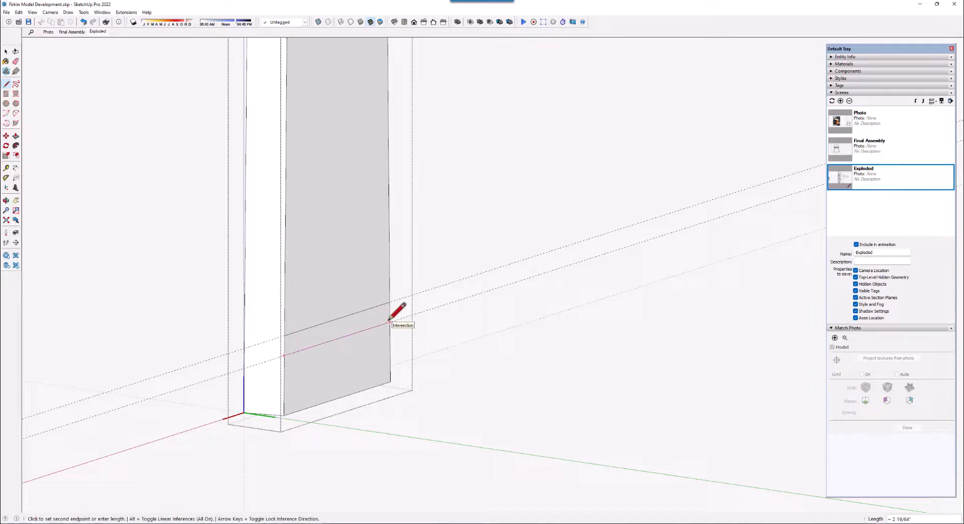
Step: Push the groove strip on the stave's inner face 1/4" into the board
mouse_move(333, 285)
middle_mouse_down()
mouse_move(271, 278)
mouse_move(258, 255)
mouse_move(300, 260)
middle_mouse_up()
scroll(286, 326, "up", 3)
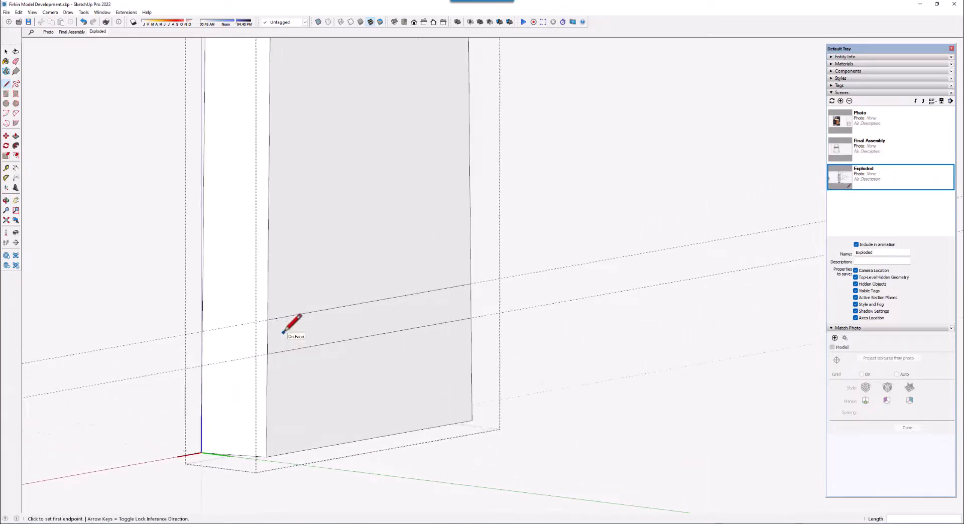
left_click(17, 140)
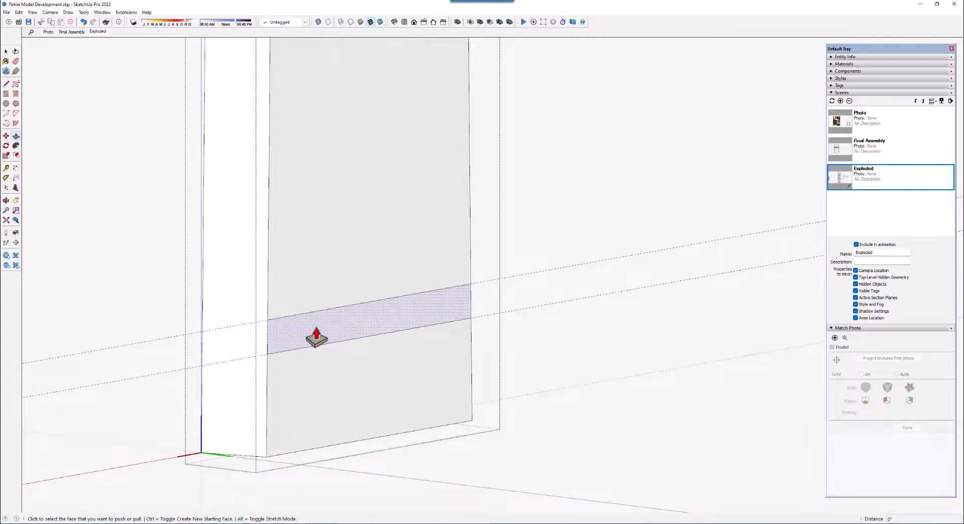
left_click(380, 332)
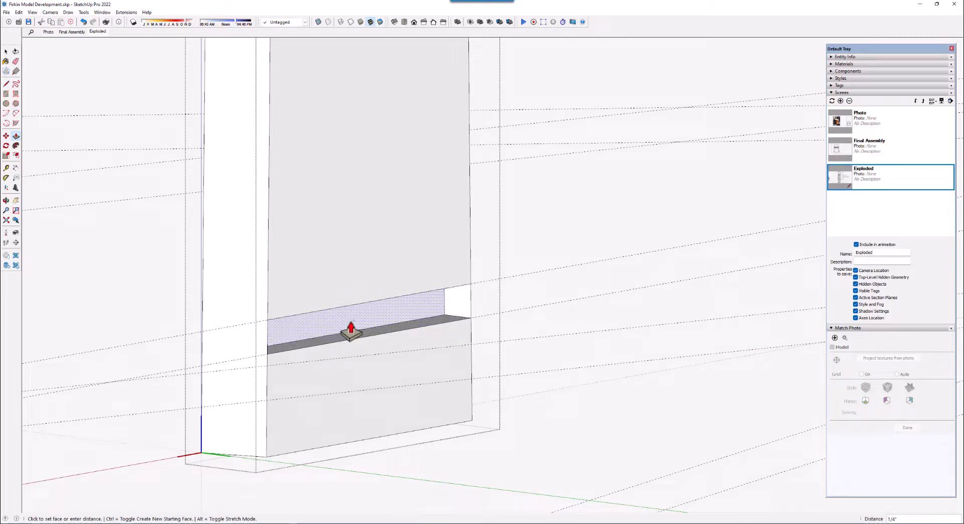
left_click(351, 331)
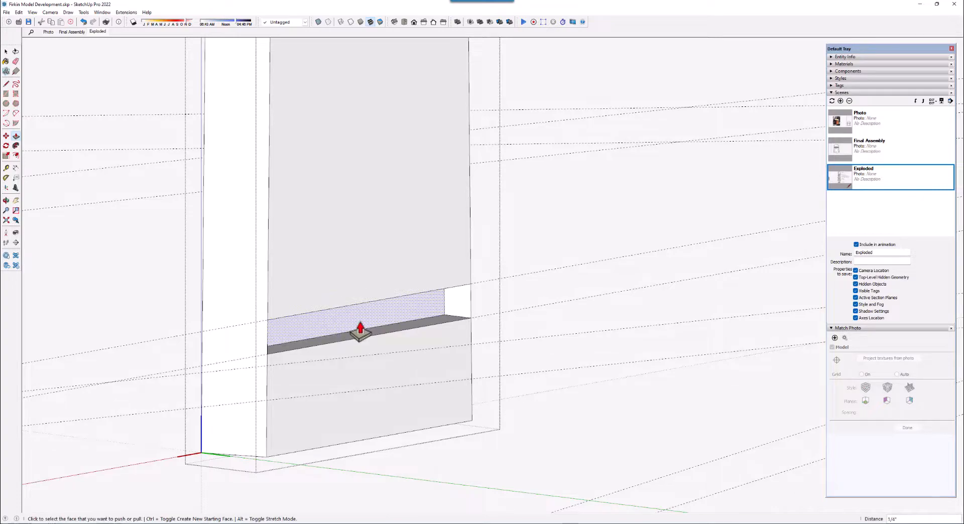
Step: Turn on X-ray display, extend the groove's two back edges to the beveled side nearest the origin, and join their ends vertically
middle_click_drag(361, 331, 246, 343)
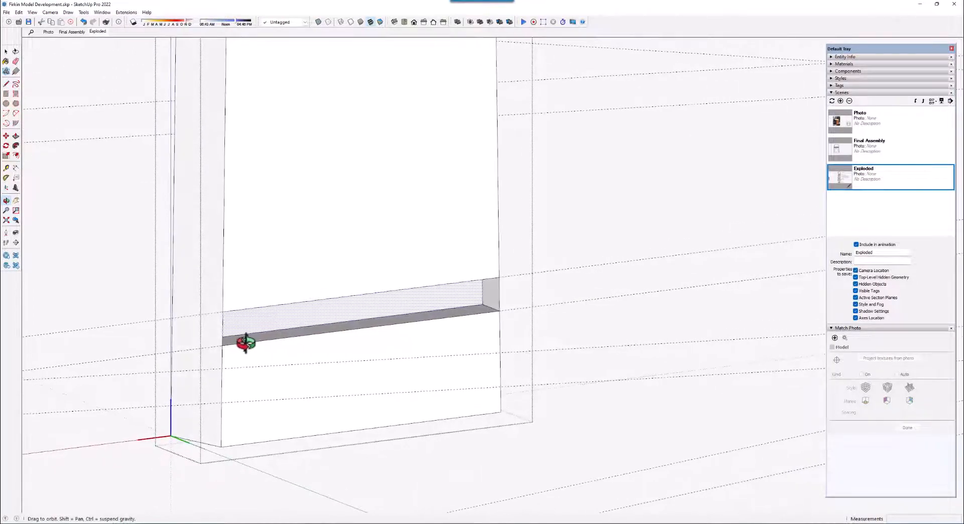
left_click(318, 21)
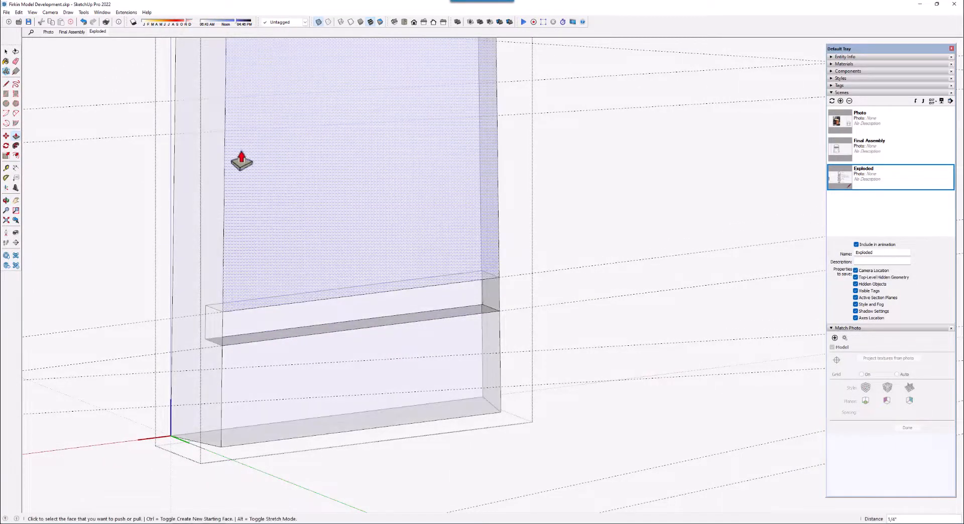
middle_click_drag(295, 303, 299, 331)
scroll(221, 367, "up", 4)
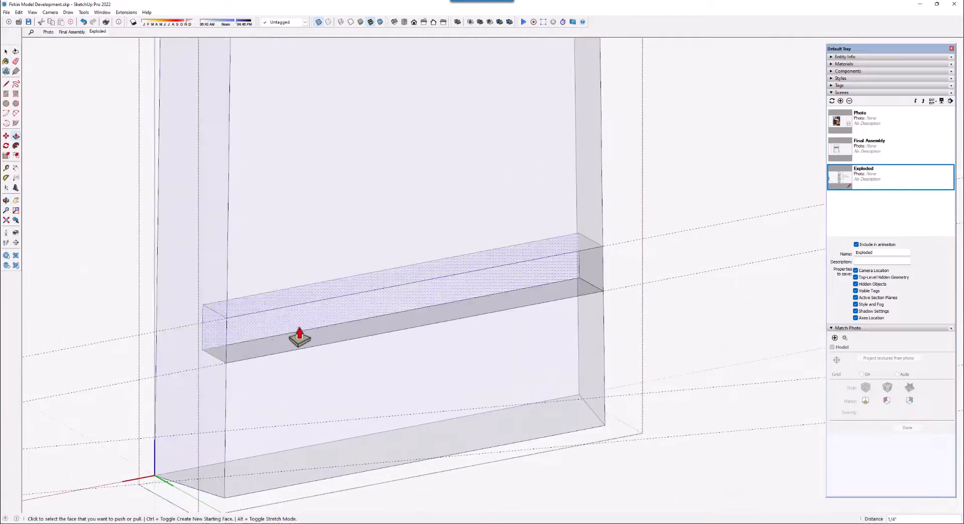
scroll(339, 327, "down", 3)
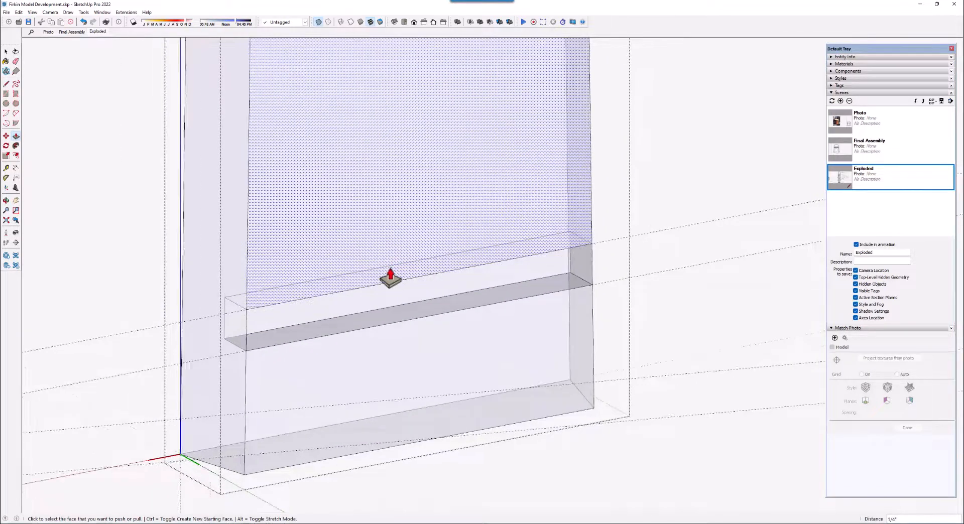
left_click(7, 85)
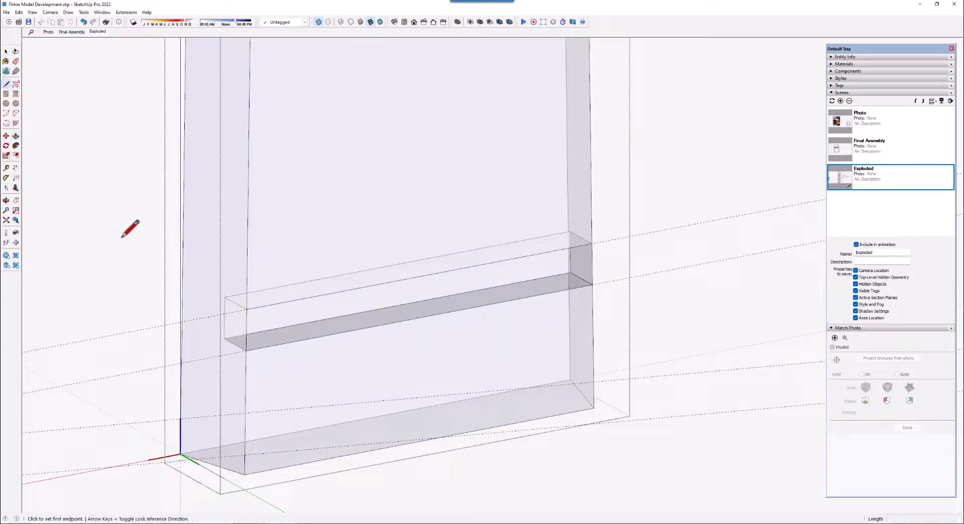
left_click(224, 338)
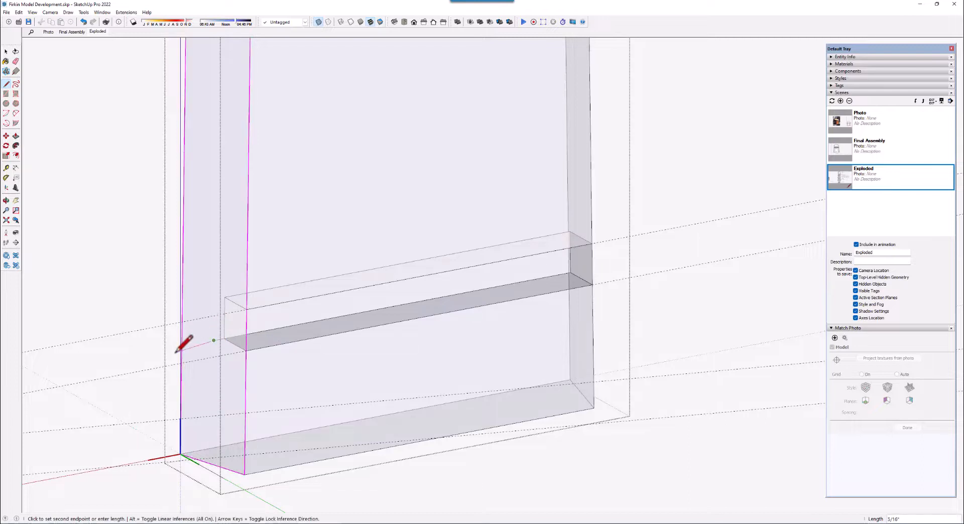
key("Escape")
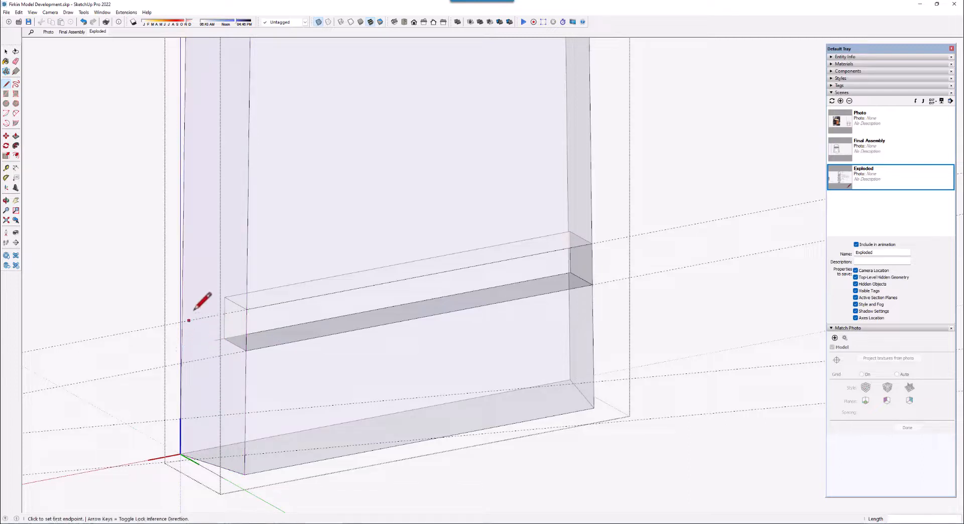
left_click(225, 296)
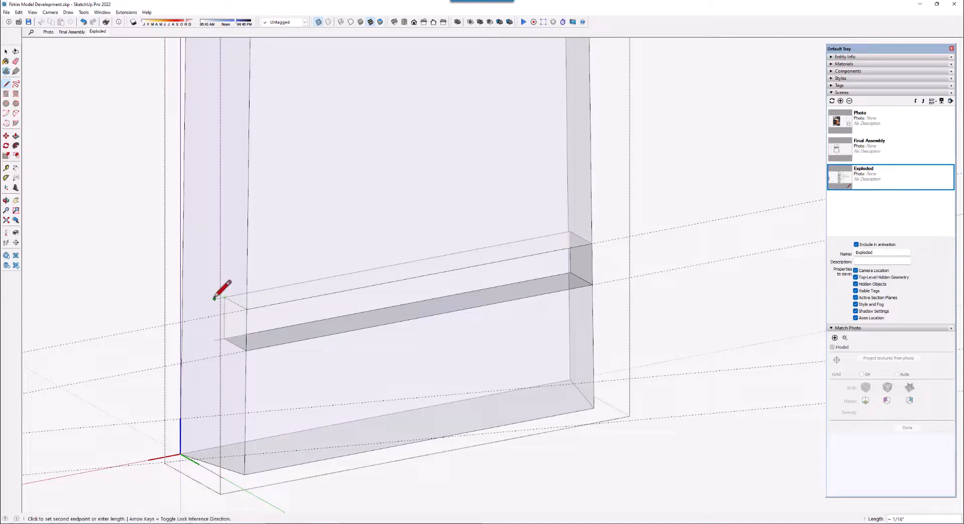
left_click(215, 340)
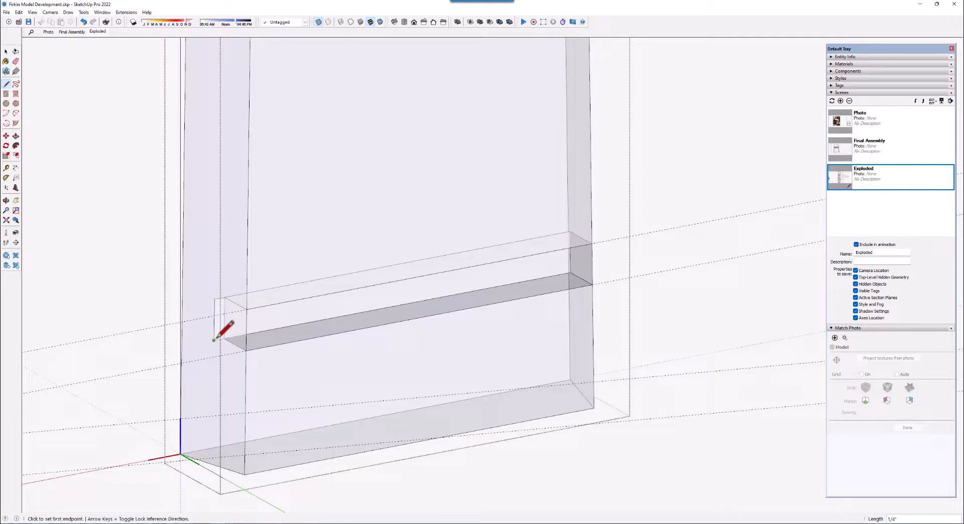
Step: Connect the extended back corners to the groove's inner-face corners to close its outline on the beveled side nearest the origin
left_click(247, 310)
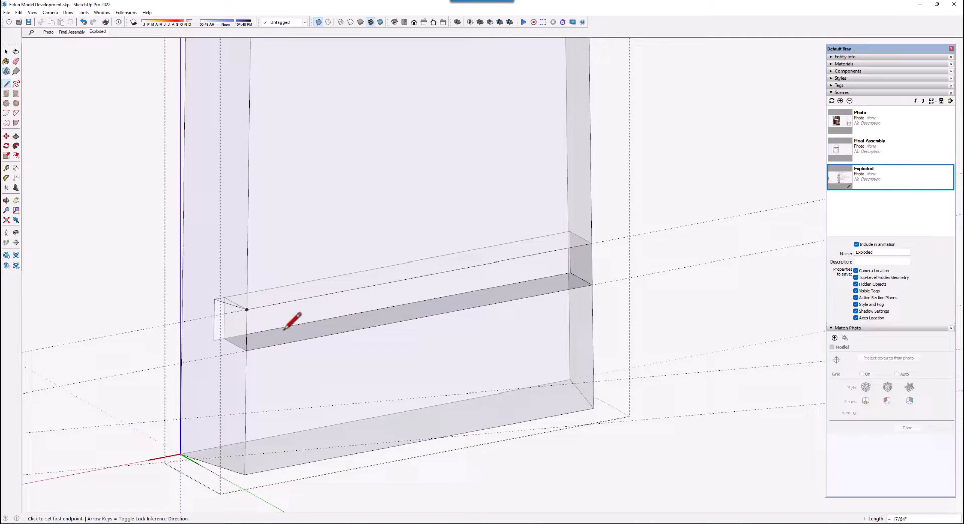
left_click(214, 340)
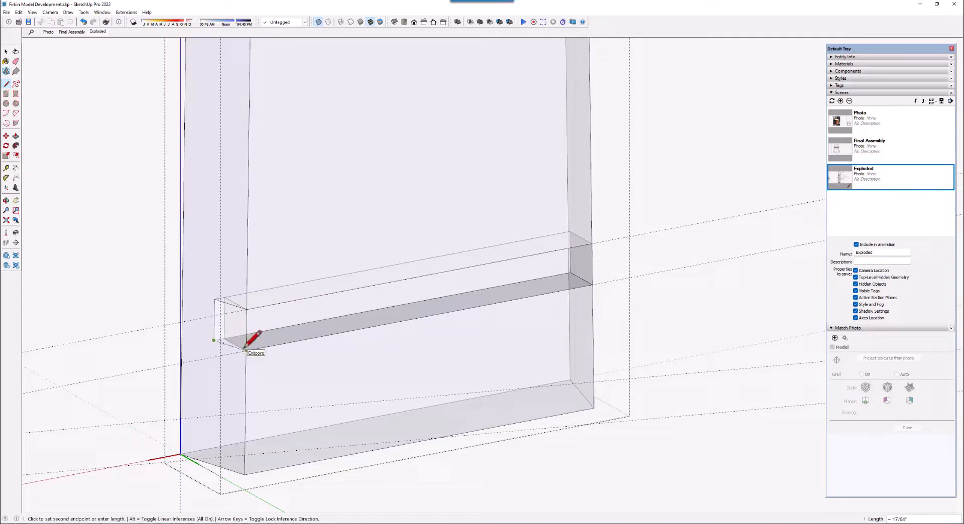
left_click(246, 350)
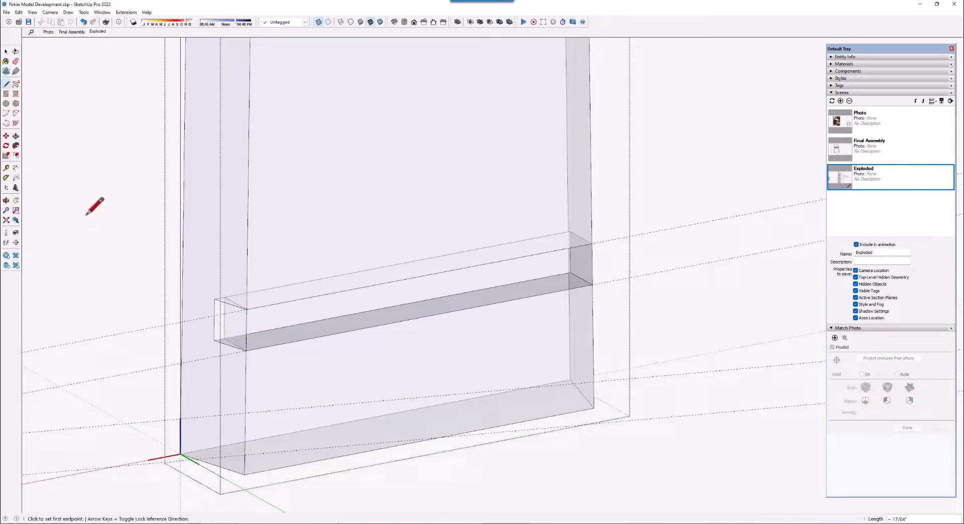
Step: Erase the leftover edges closing the groove's end nearest the origin and turn off X-ray display
left_click(15, 60)
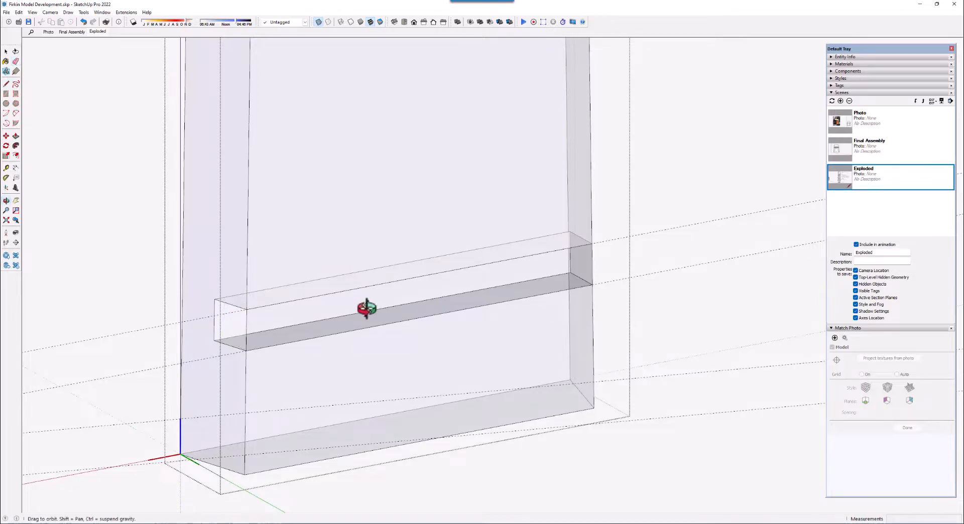
middle_click_drag(365, 312, 322, 329)
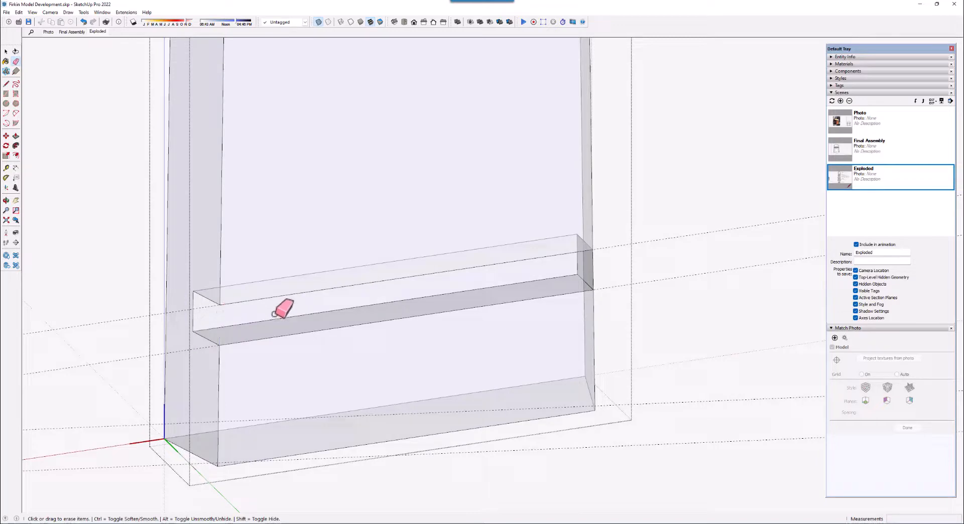
left_click(319, 22)
mouse_move(258, 308)
middle_mouse_down()
mouse_move(280, 248)
mouse_move(365, 260)
mouse_move(411, 315)
mouse_move(404, 265)
mouse_move(292, 291)
mouse_move(114, 312)
middle_mouse_up()
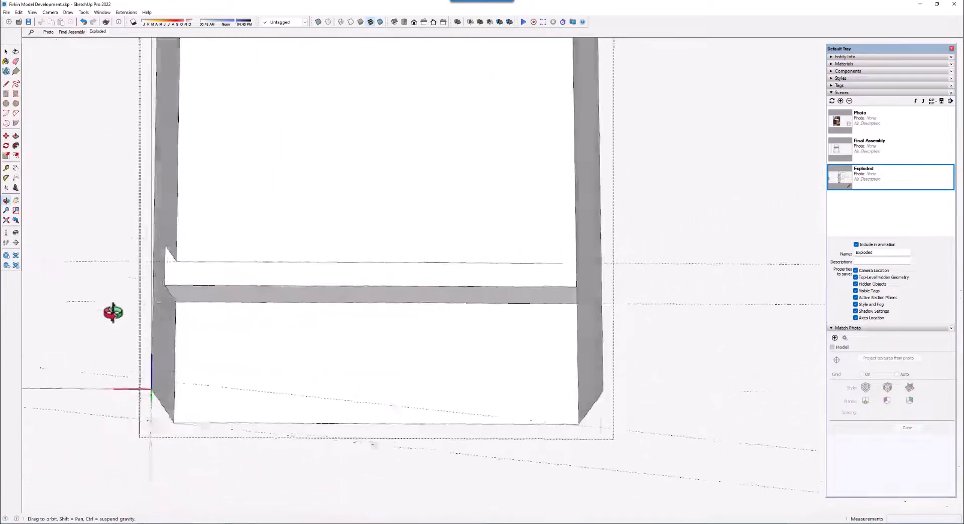
mouse_move(318, 306)
middle_mouse_down()
mouse_move(392, 300)
mouse_move(375, 224)
middle_mouse_up()
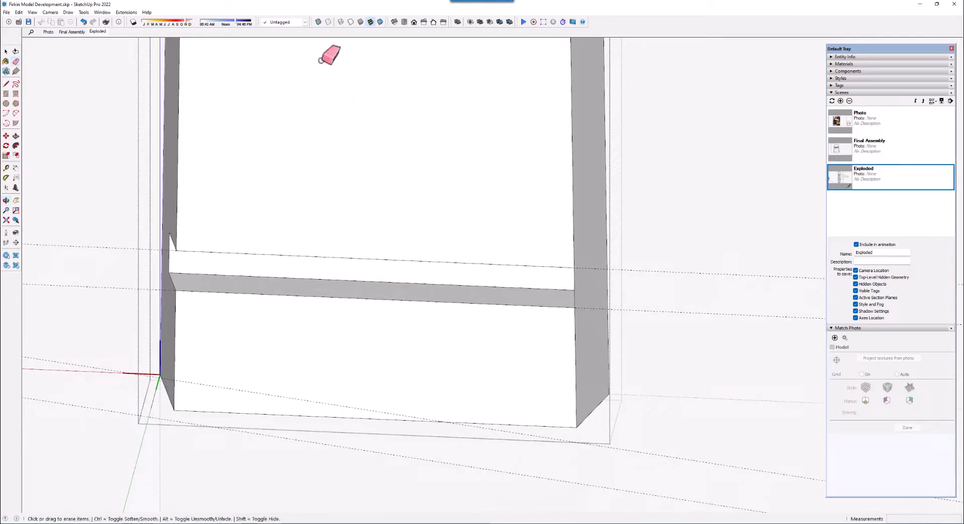
Step: In X-ray display, extend the groove's lower back edge to the opposite beveled side and connect it to the lower inner-face corner
left_click(319, 22)
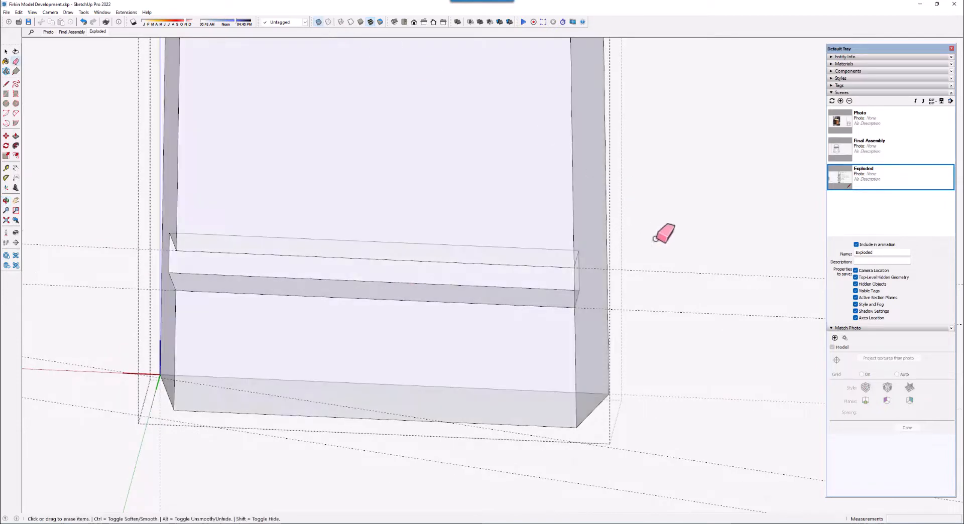
scroll(607, 276, "up", 2)
middle_click_drag(608, 258, 577, 258)
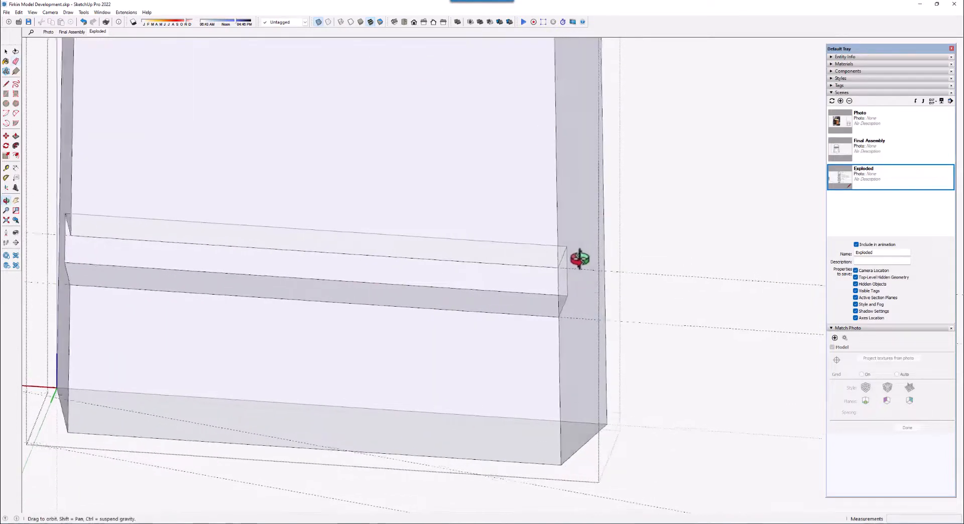
left_click(6, 84)
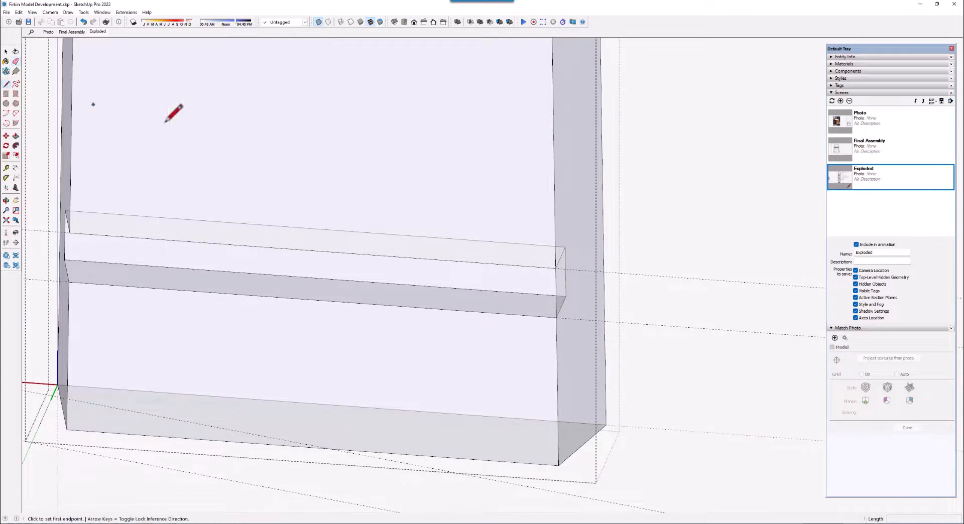
left_click(566, 297)
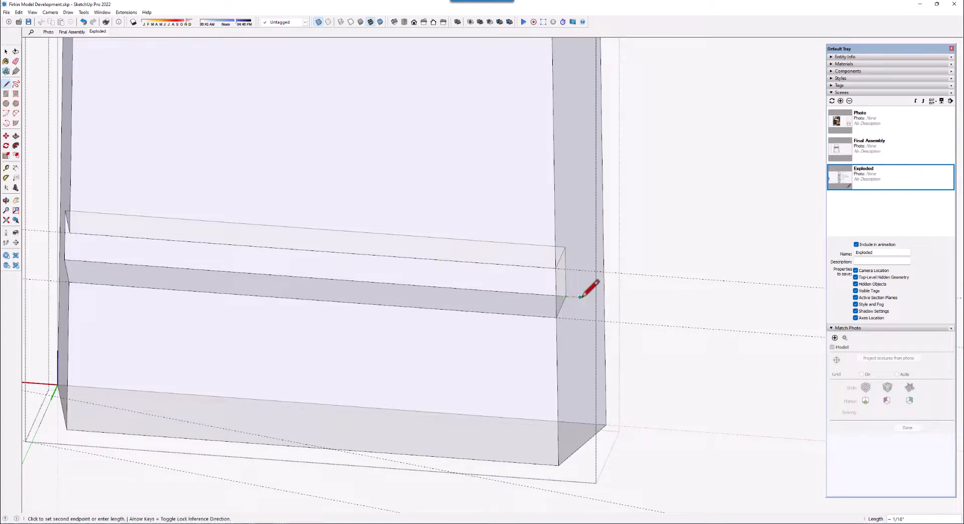
left_click(580, 298)
left_click(558, 317)
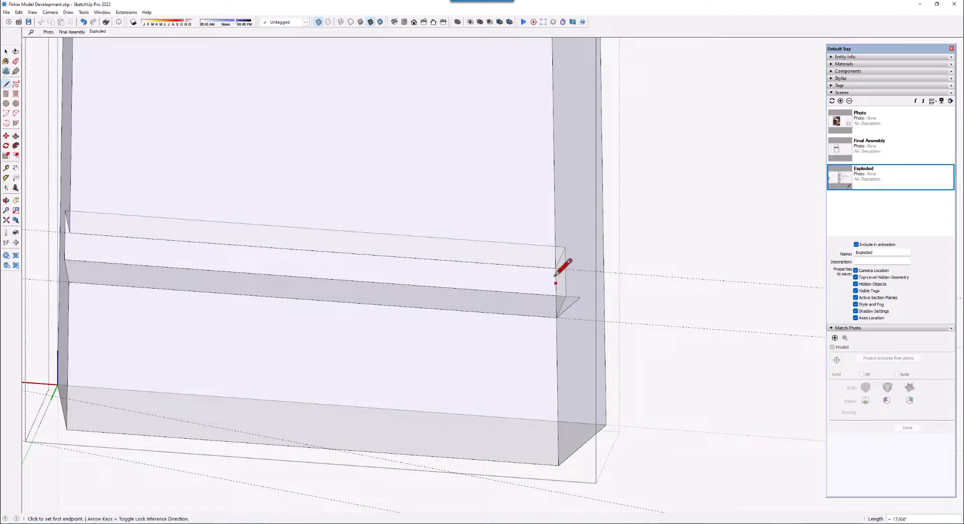
Step: Extend the groove's upper back edge to the same beveled side, connect it to the inner-face corner, and join both back ends vertically
left_click(566, 246)
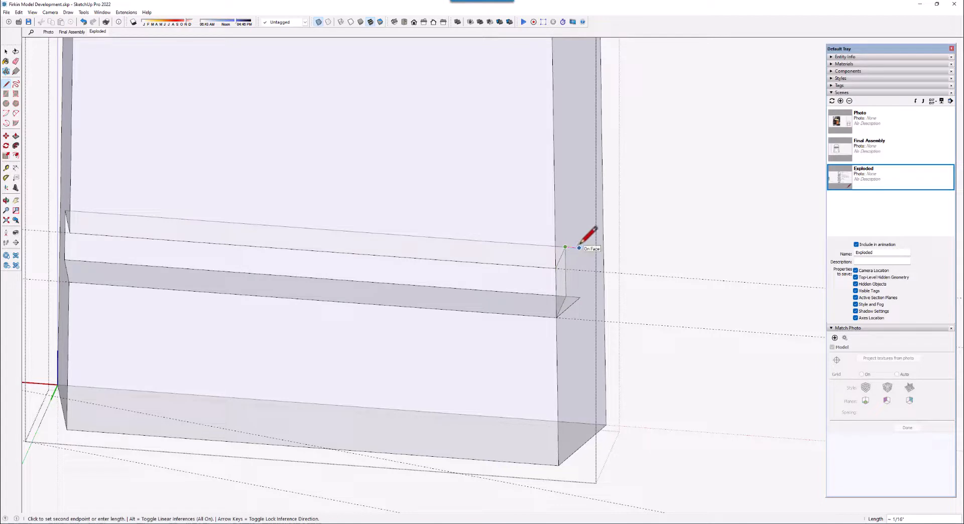
left_click(579, 248)
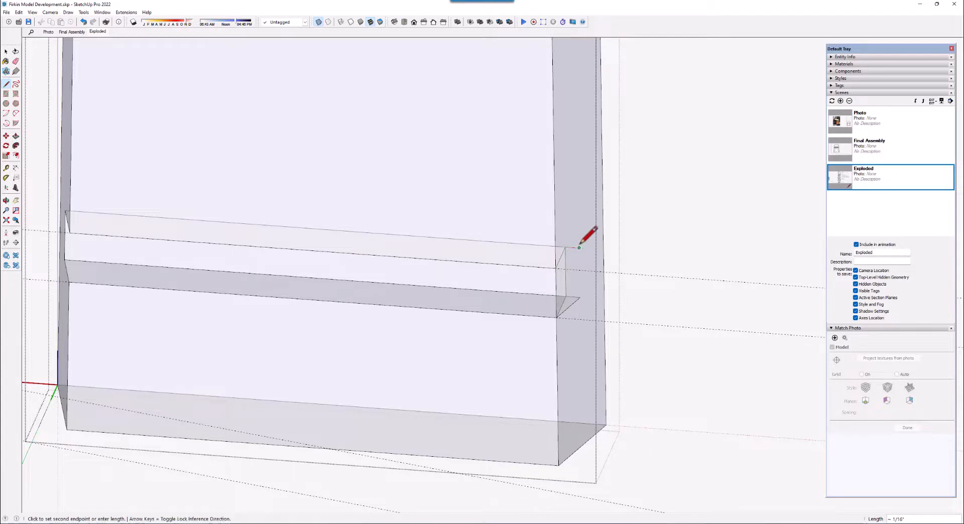
left_click(556, 267)
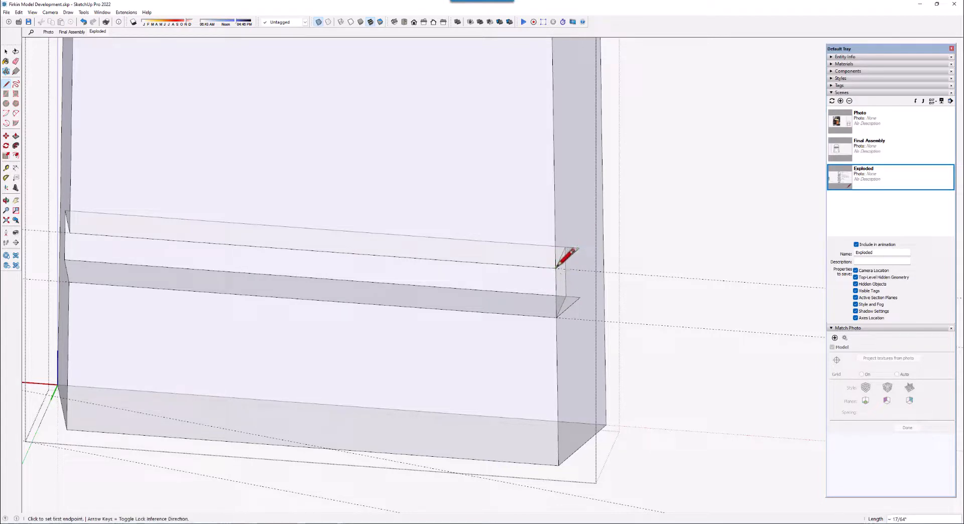
left_click(580, 248)
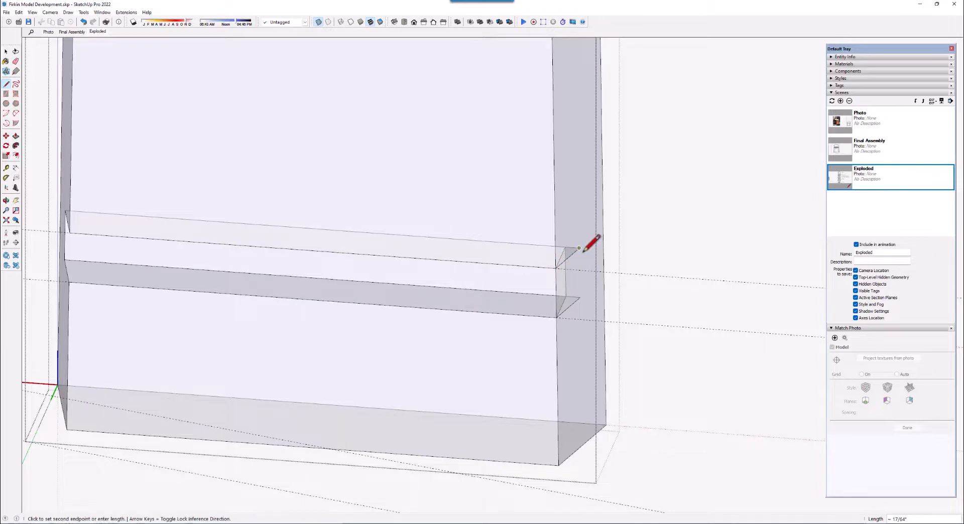
left_click(581, 297)
Step: Turn off X-ray display and erase the leftover edges so the groove runs out through the second beveled side
middle_click_drag(534, 325, 444, 315)
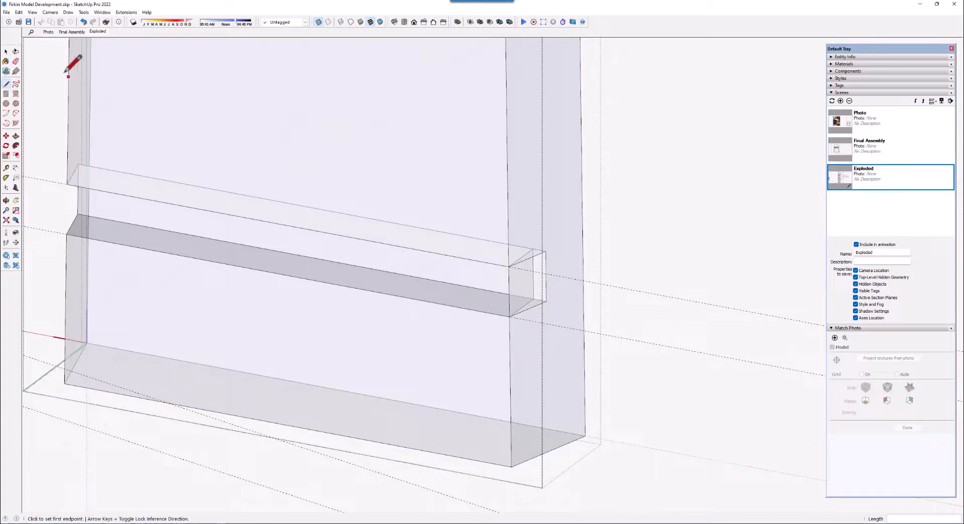
left_click(318, 22)
key("e")
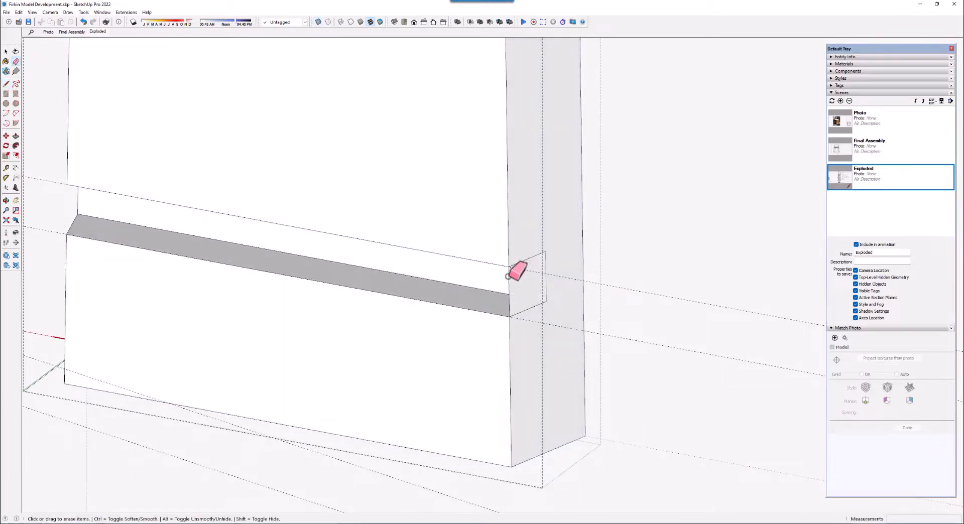
left_click(507, 276)
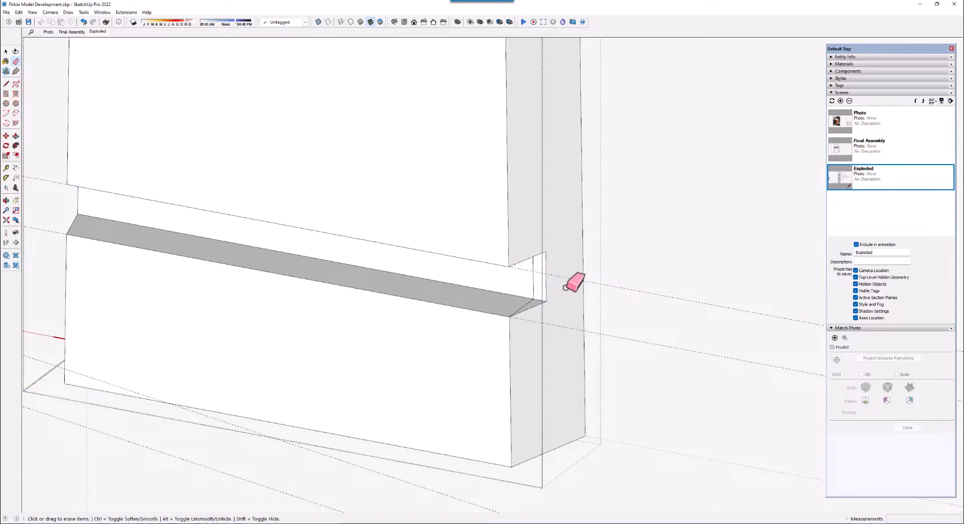
left_click(526, 303)
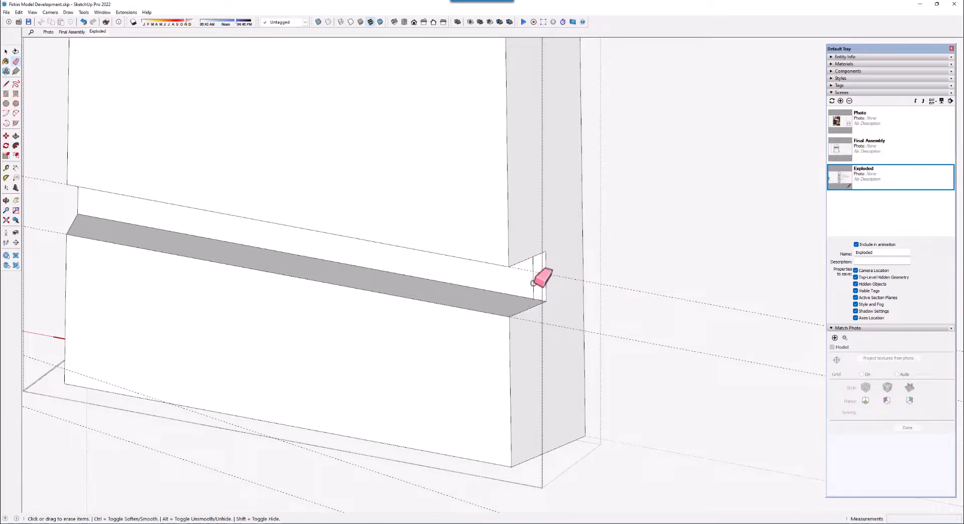
middle_click_drag(528, 295, 544, 111)
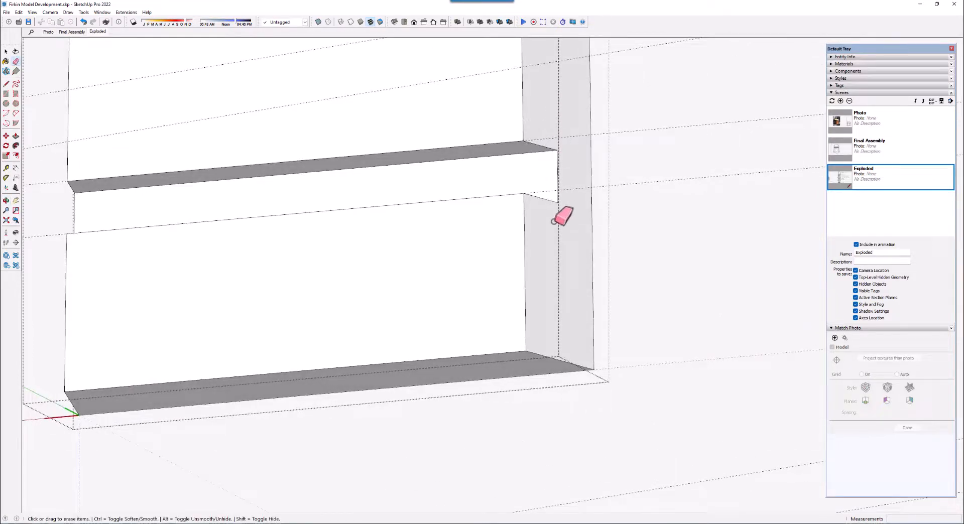
scroll(547, 286, "down", 5)
mouse_move(374, 239)
middle_mouse_down()
mouse_move(392, 293)
mouse_move(542, 364)
mouse_move(657, 366)
middle_mouse_up()
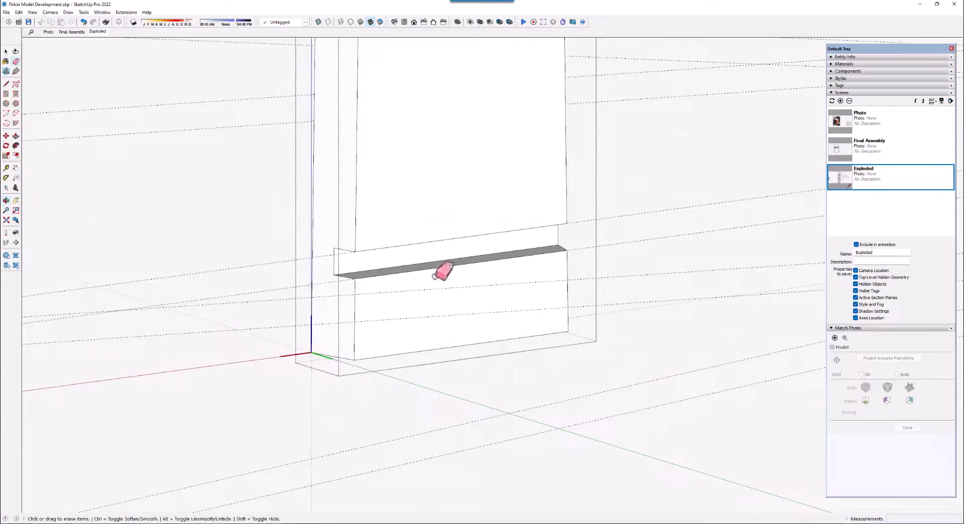
Step: Delete the leftover construction guides around the stave and close the stave component
left_click(17, 62)
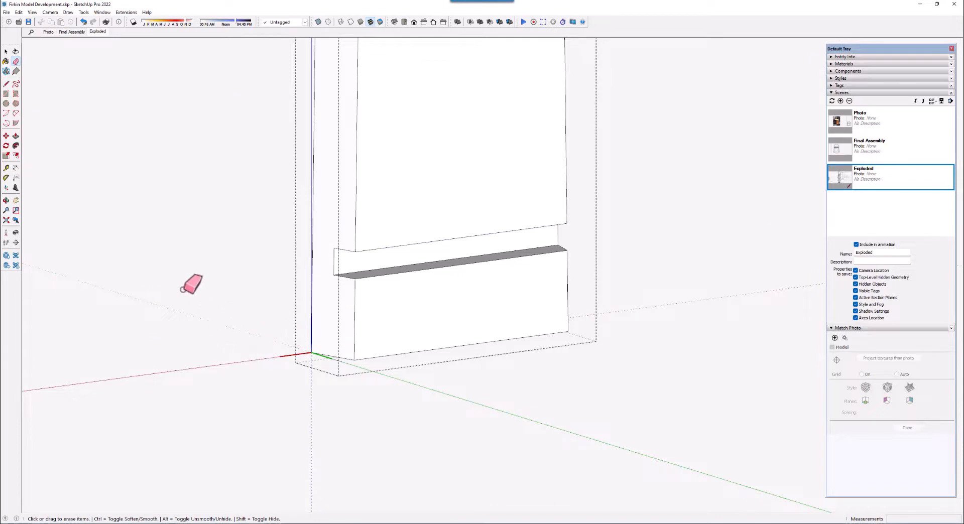
right_click(174, 261)
left_click(190, 267)
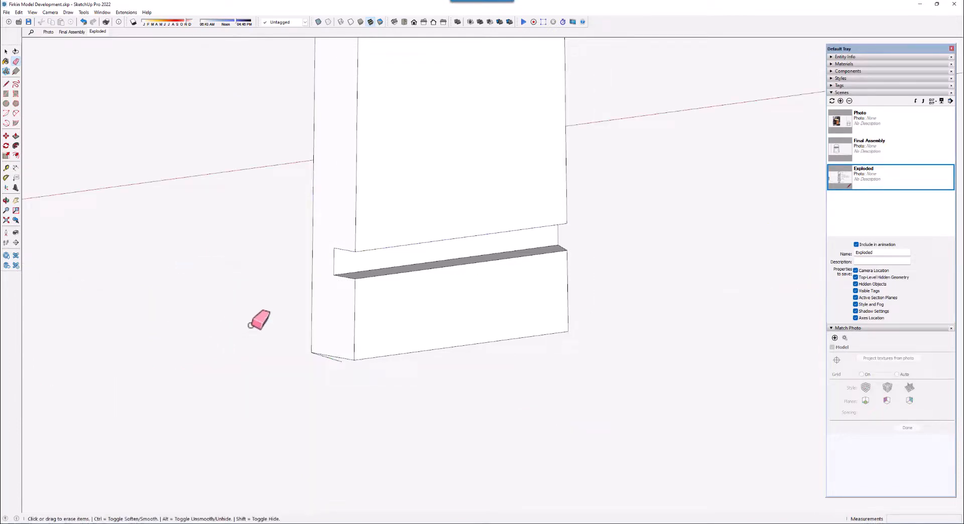
middle_click_drag(249, 325, 254, 321)
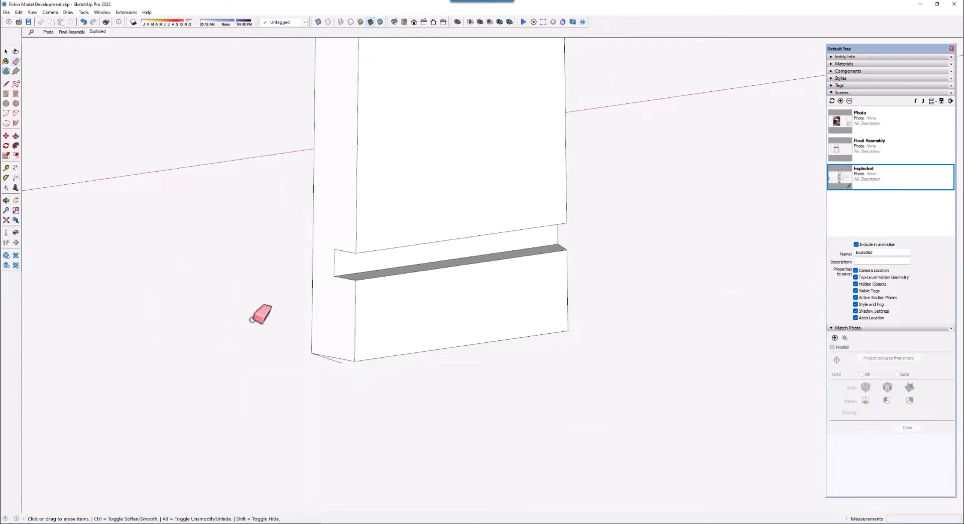
Step: Switch to the Final Assembly scene and examine the assembled firkin, the labelled exploded parts and the reference photo
left_click(72, 32)
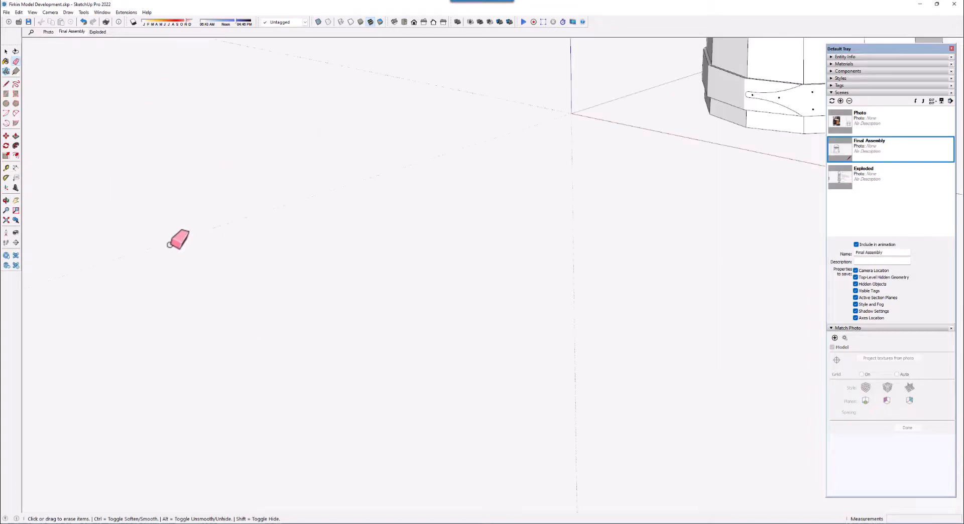
scroll(128, 273, "down", 5)
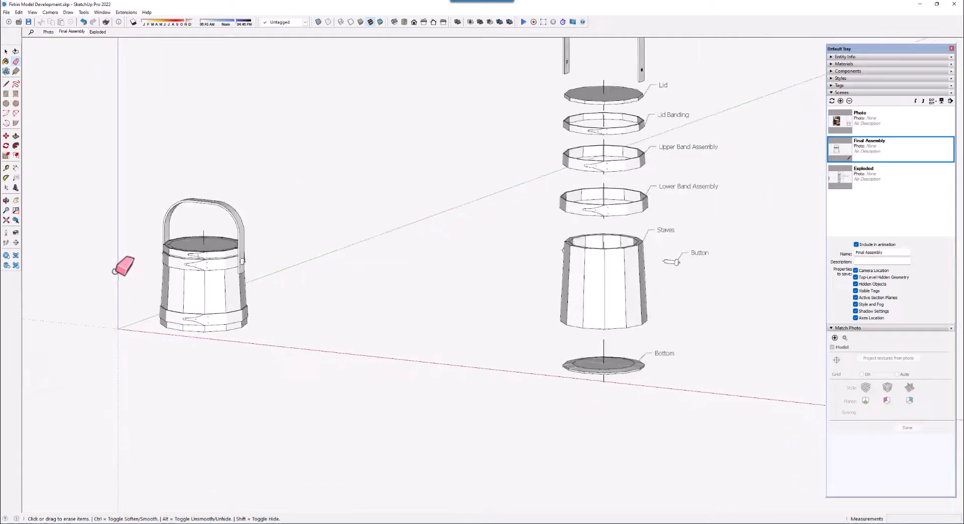
middle_click_drag(646, 311, 482, 332)
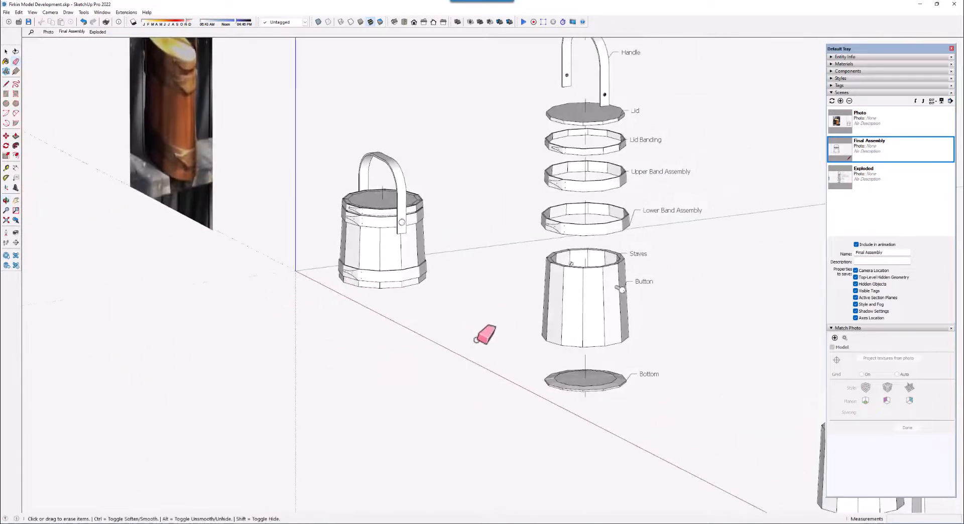
scroll(646, 321, "up", 5)
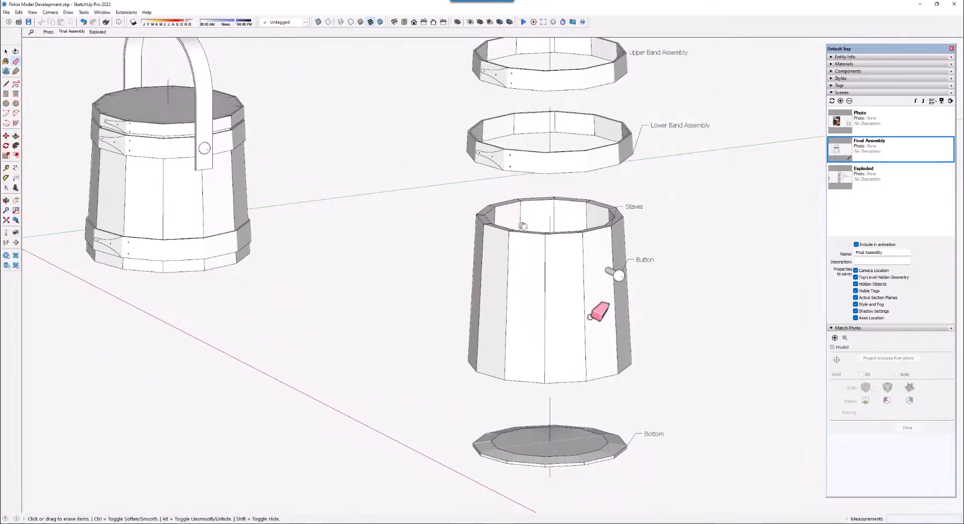
mouse_move(586, 311)
middle_mouse_down()
mouse_move(523, 404)
mouse_move(523, 446)
mouse_move(609, 347)
mouse_move(695, 330)
middle_mouse_up()
key("e")
scroll(702, 326, "down", 6)
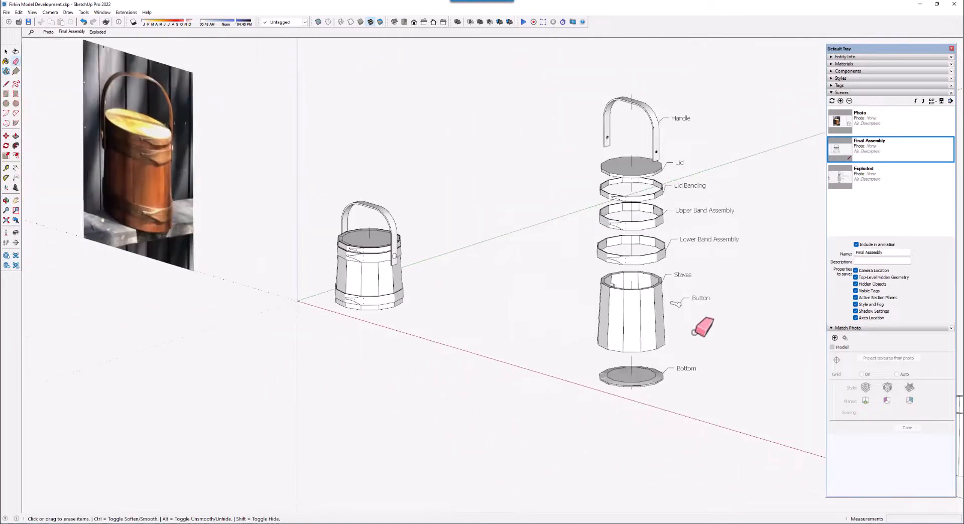
scroll(703, 328, "down", 5)
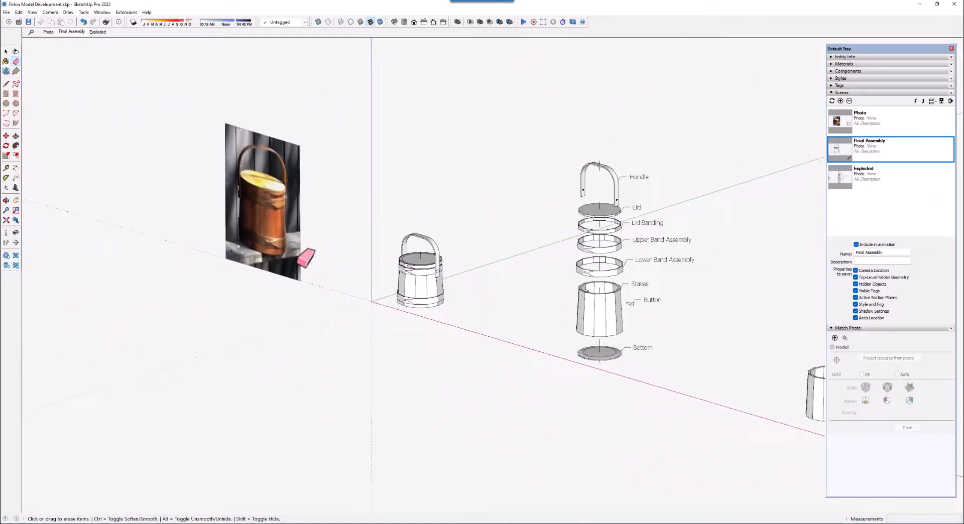
scroll(260, 253, "down", 1)
scroll(623, 353, "up", 2)
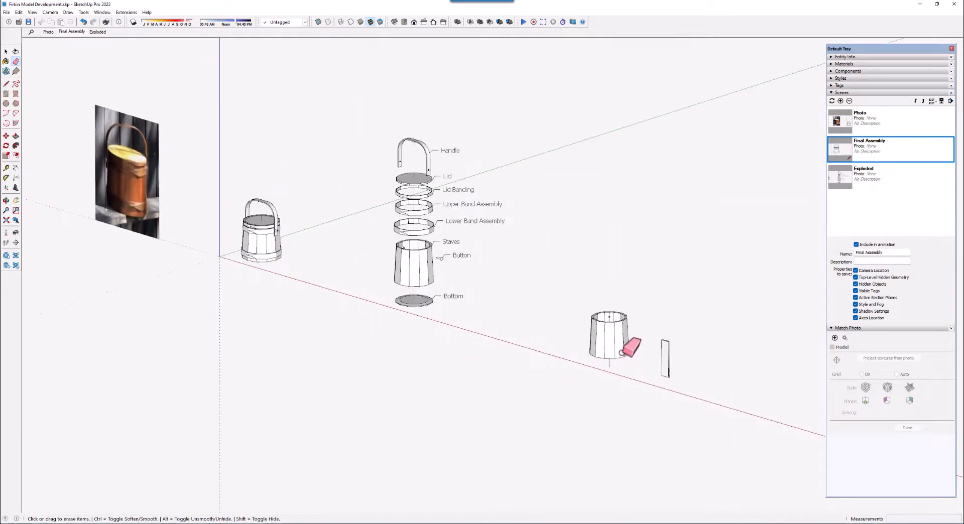
Step: Inspect the bottom groove in the stave ring and the separate stave with X-ray display, then restore the opaque display
scroll(662, 349, "up", 6)
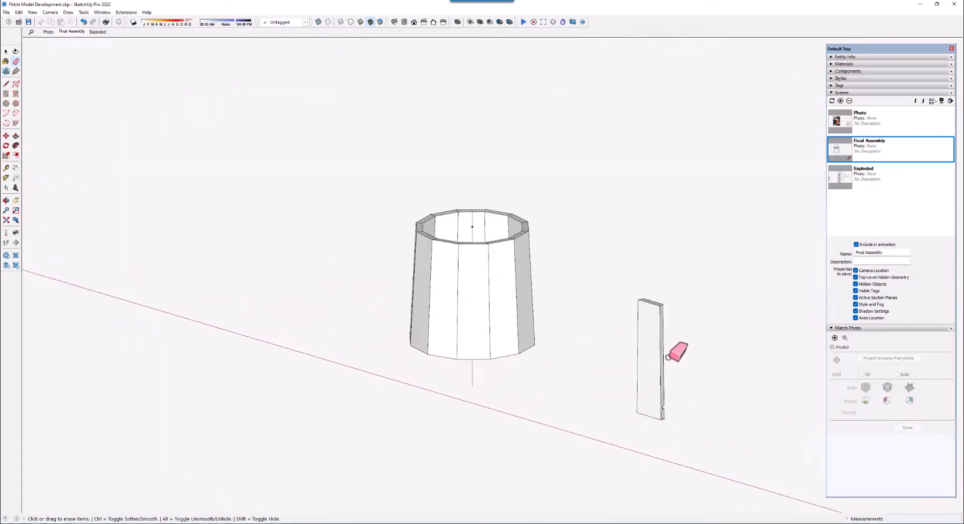
middle_click_drag(442, 281, 356, 450)
middle_click_drag(414, 248, 355, 124)
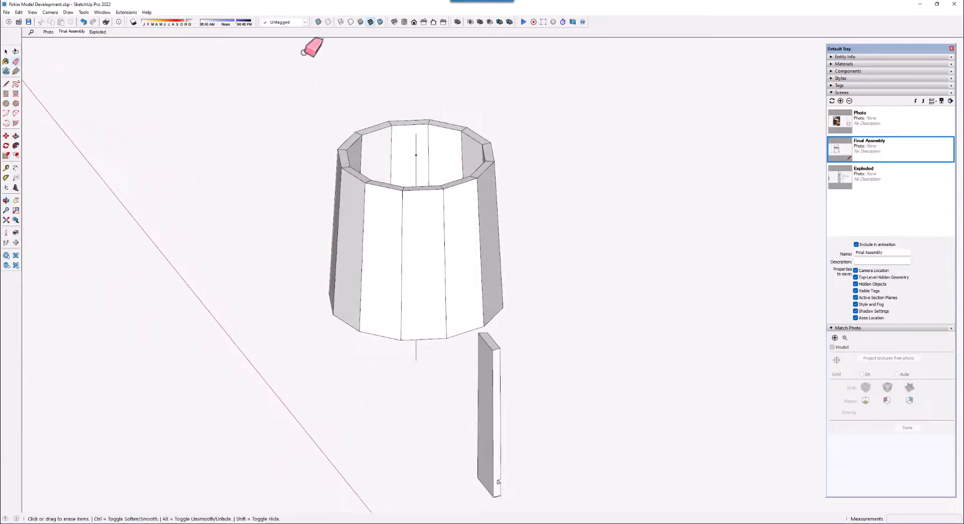
left_click(319, 22)
mouse_move(402, 247)
middle_mouse_down()
mouse_move(364, 188)
mouse_move(293, 190)
mouse_move(178, 233)
mouse_move(183, 249)
mouse_move(231, 200)
mouse_move(294, 244)
mouse_move(374, 258)
mouse_move(472, 273)
mouse_move(553, 254)
middle_mouse_up()
scroll(330, 297, "down", 2)
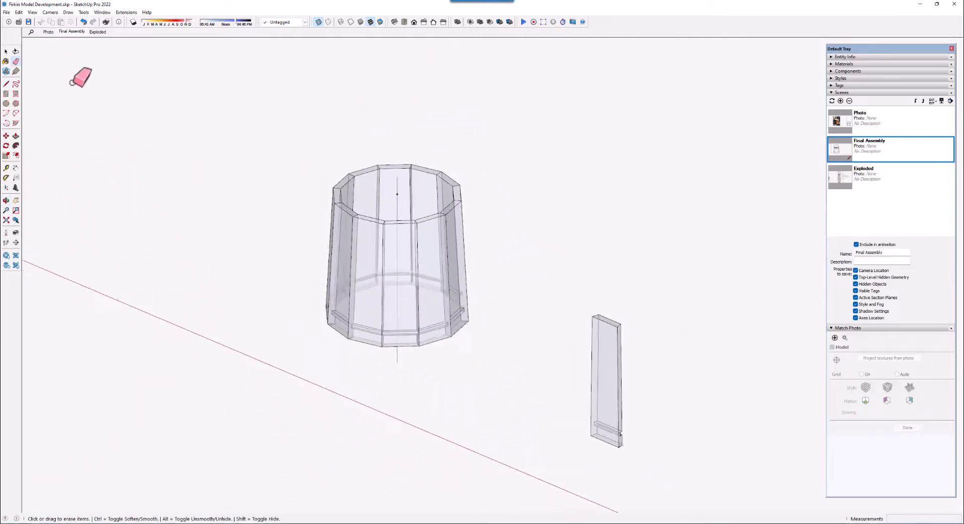
left_click(6, 51)
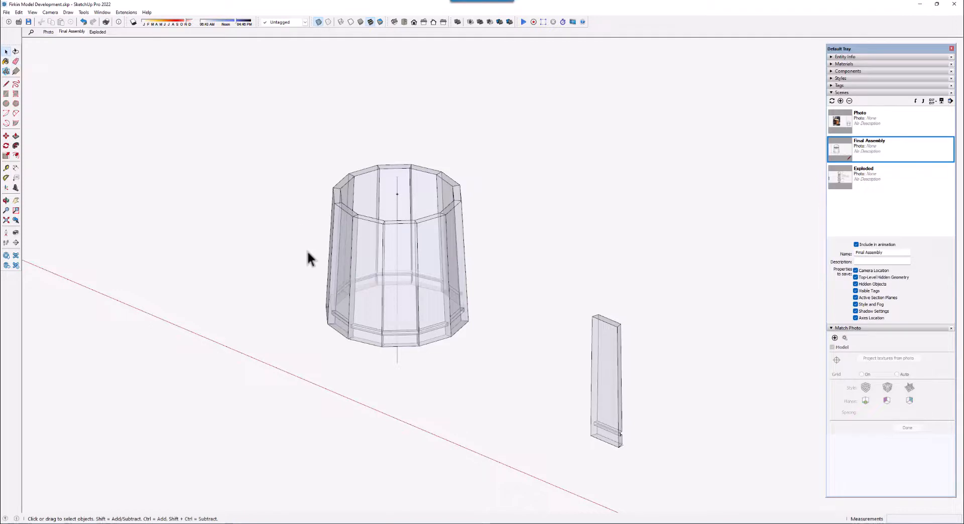
left_click(319, 22)
scroll(331, 291, "down", 2)
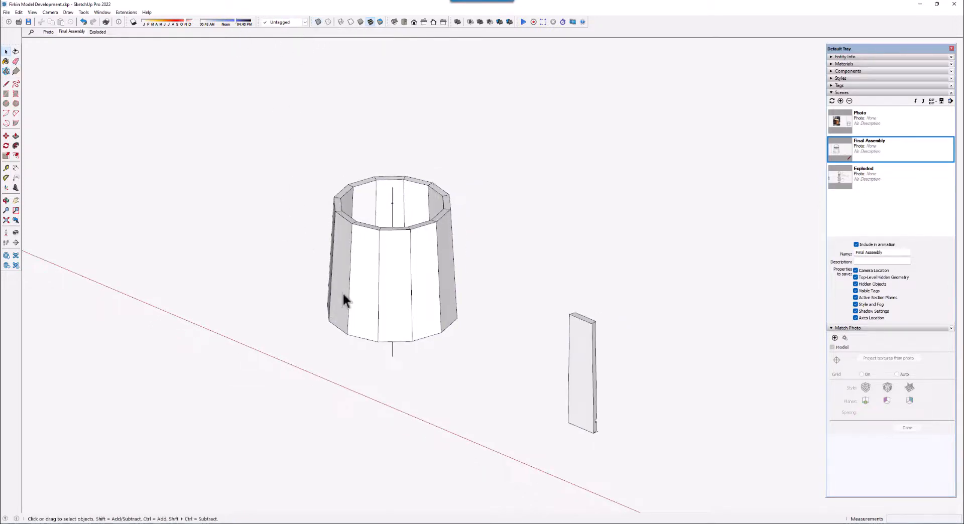
middle_click_drag(366, 318, 371, 243)
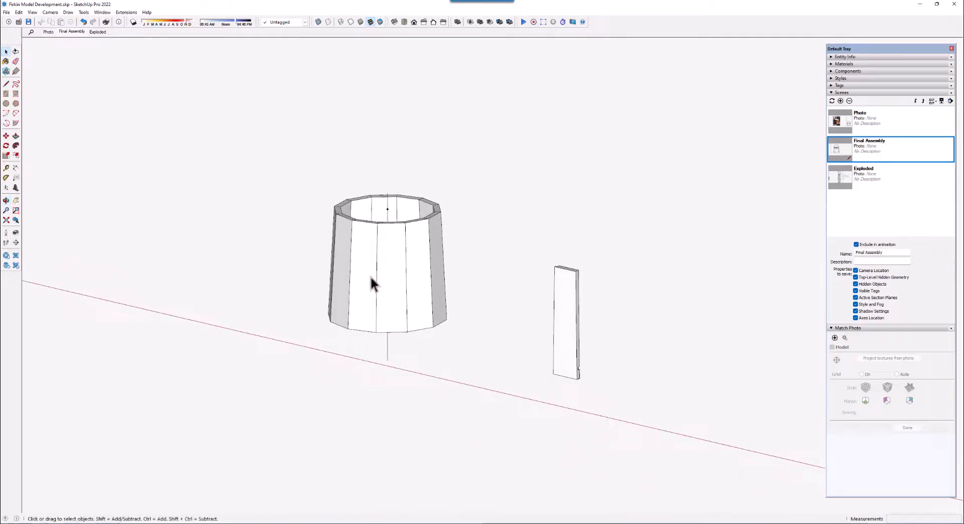
scroll(368, 319, "up", 1)
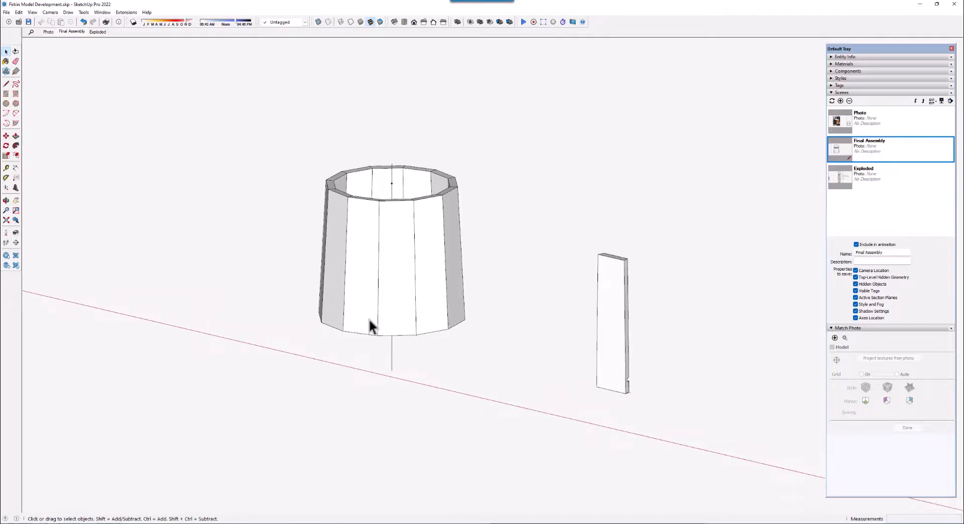
scroll(369, 319, "up", 1)
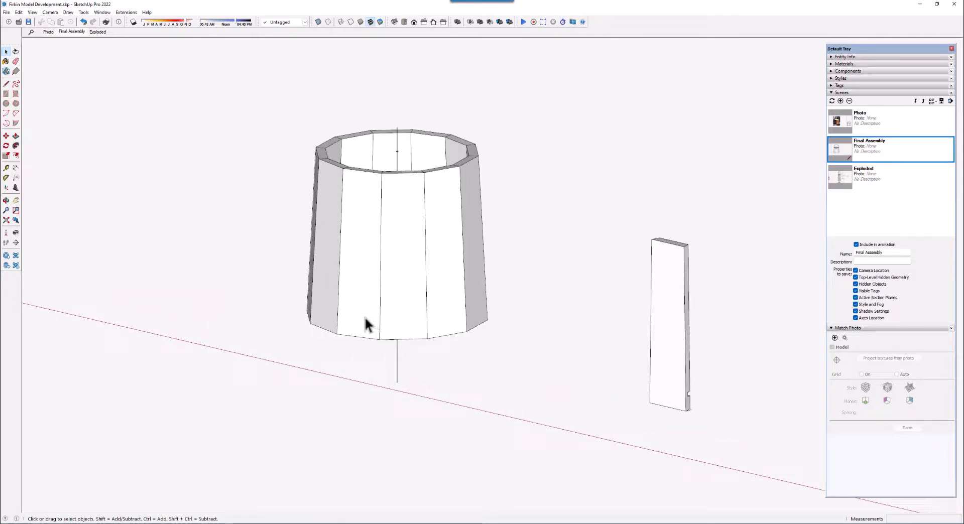